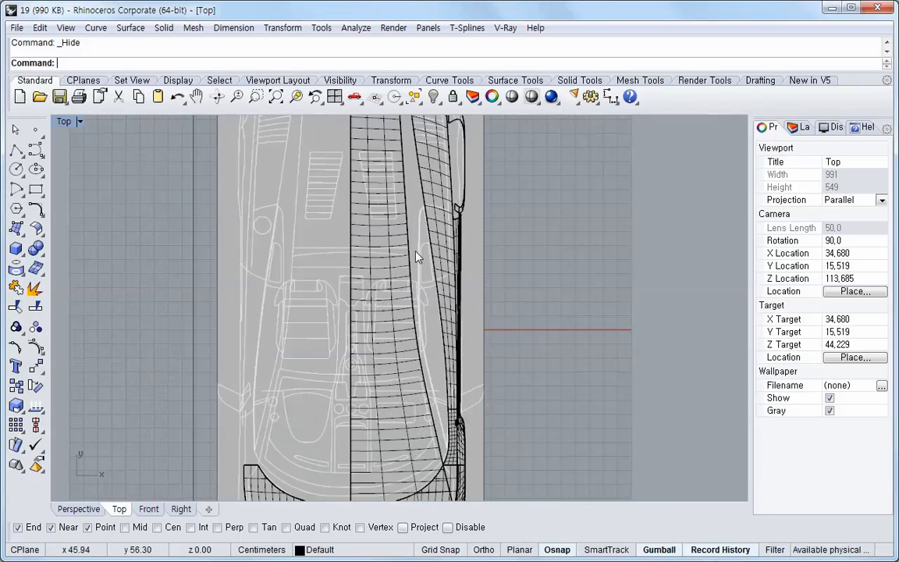
- Start a degree-3 interpolated curve in the top view, placing its first point on the front fender's inner edge near the windshield base
right_click_drag(416, 253, 401, 287)
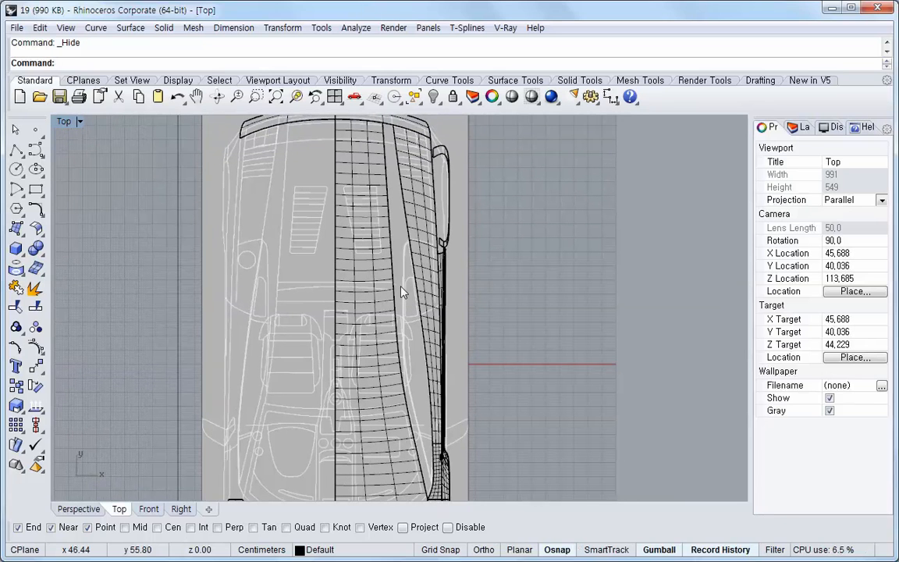
left_click(35, 150)
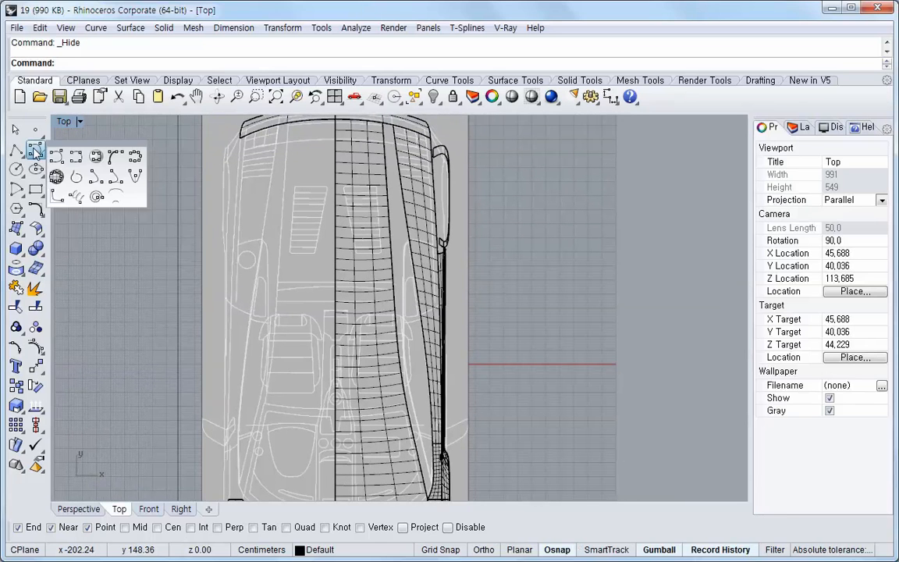
left_click(75, 158)
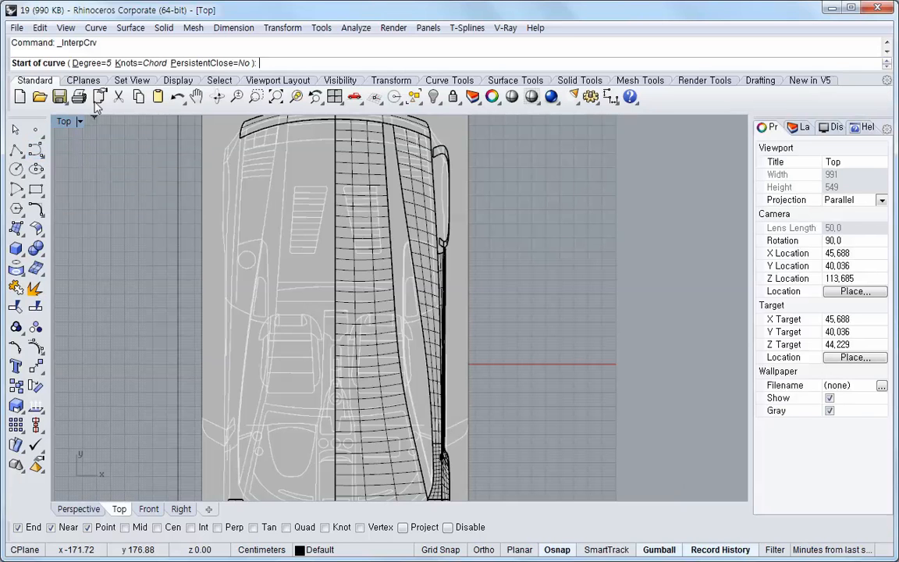
left_click(90, 64)
type("3")
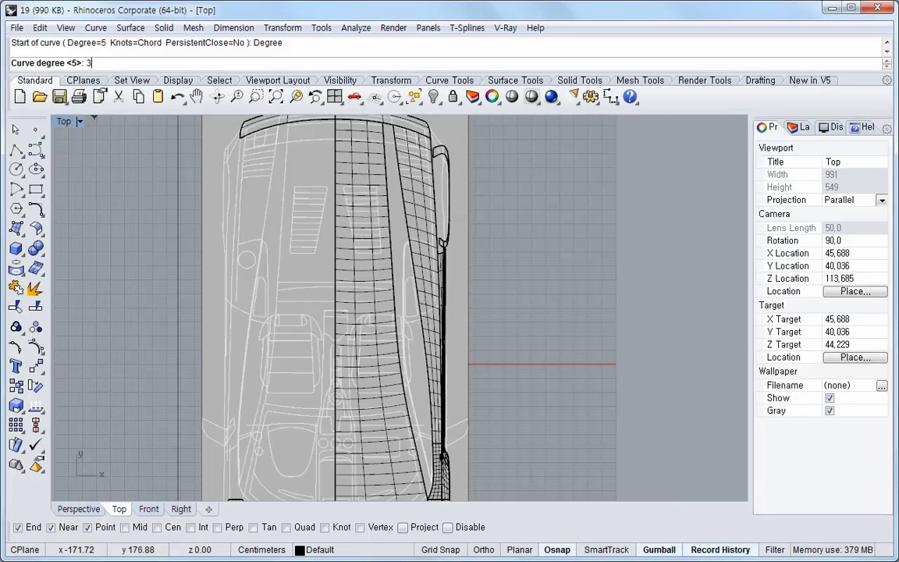
key("Return")
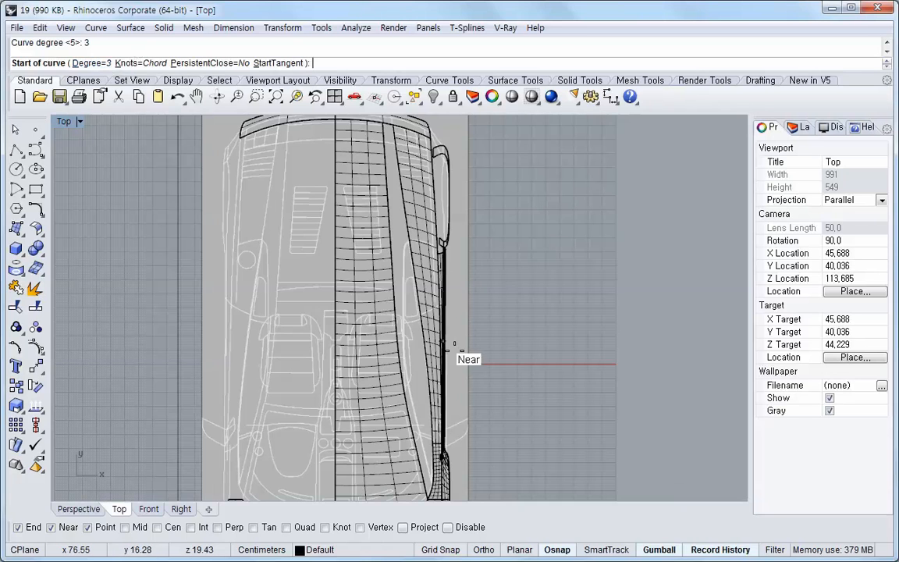
right_click_drag(446, 330, 395, 164)
right_click_drag(394, 365, 384, 362)
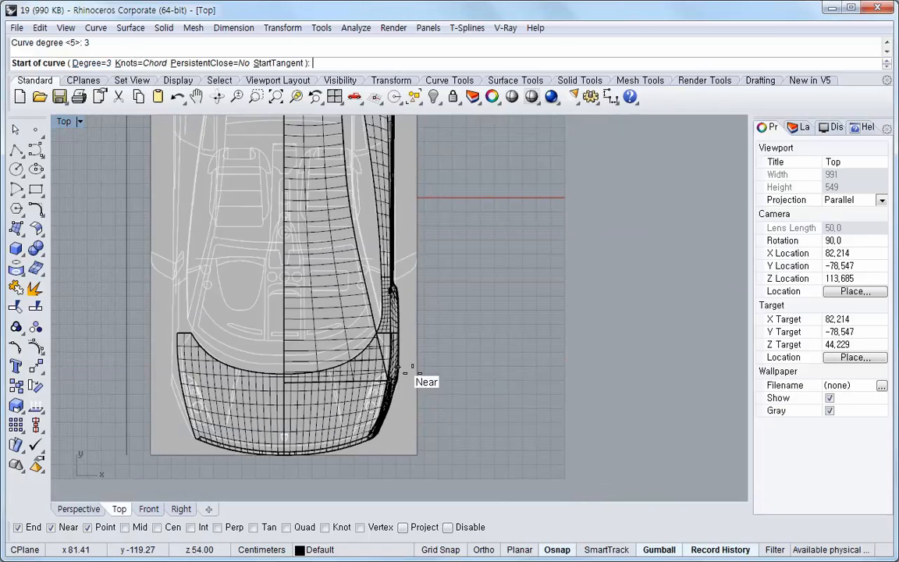
scroll(390, 364, "down", 3)
scroll(401, 361, "up", 5)
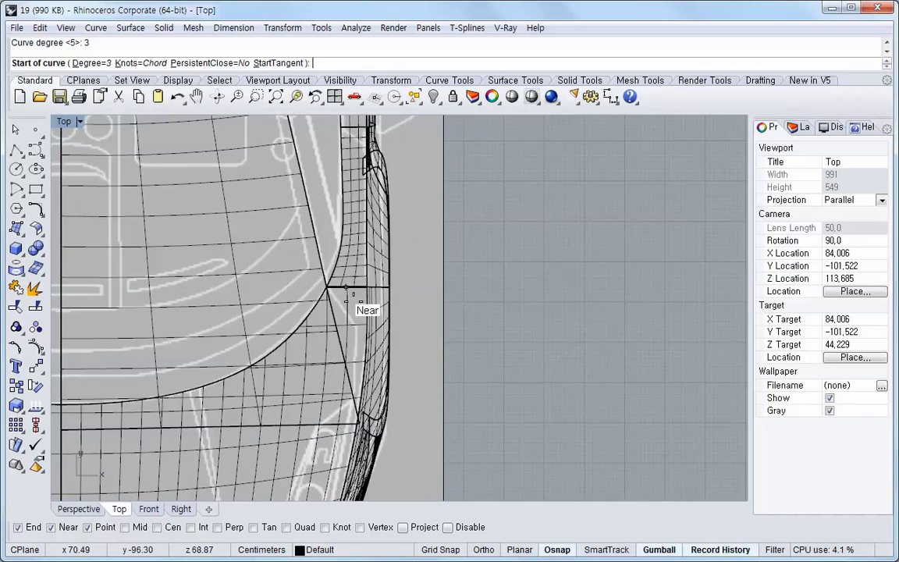
right_click_drag(345, 278, 361, 402)
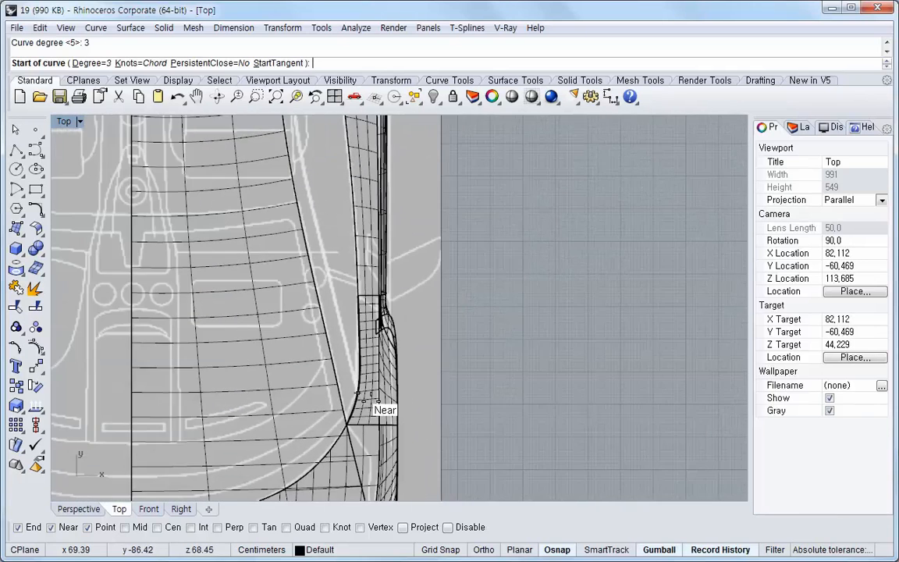
scroll(357, 391, "up", 2)
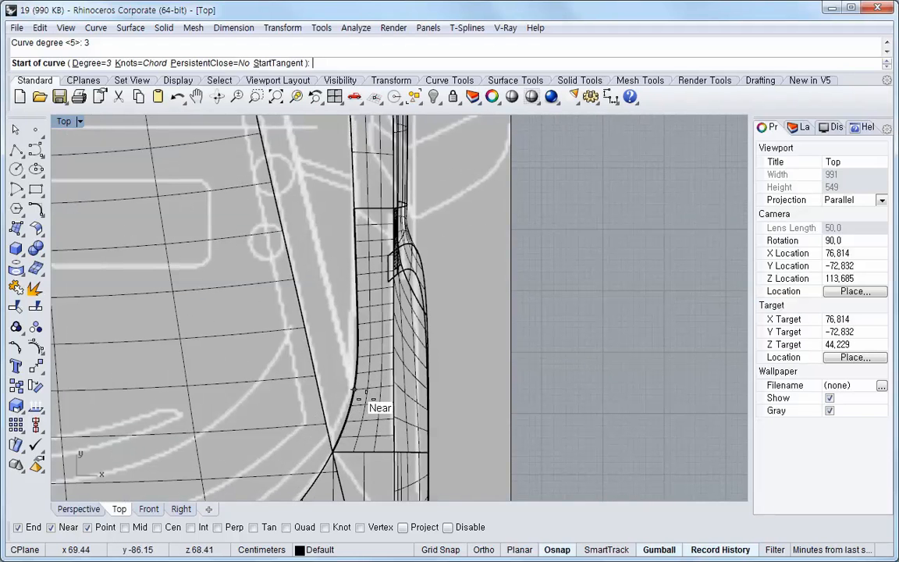
left_click(359, 398)
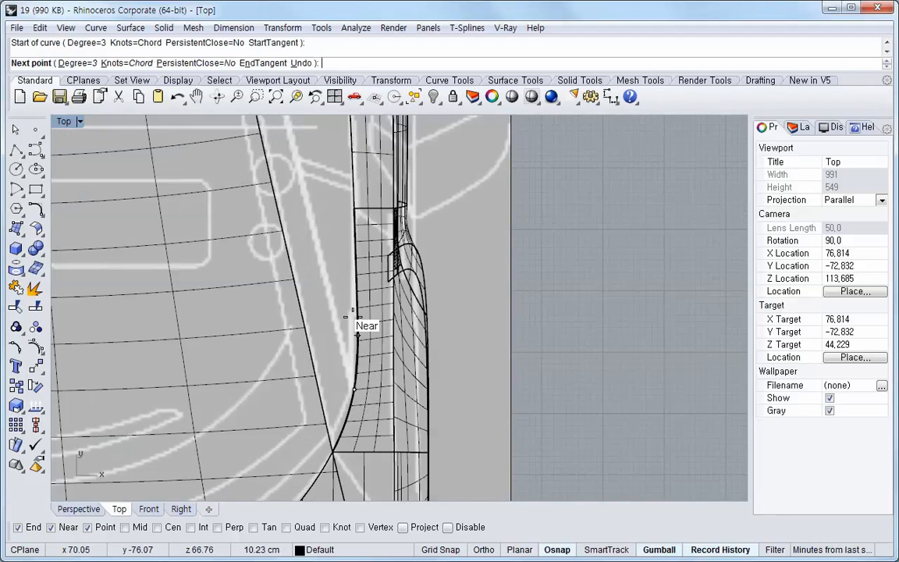
- Continue the curve rearward with three points traced along the blueprint's side window line
left_click(309, 199)
right_click_drag(313, 201, 357, 437)
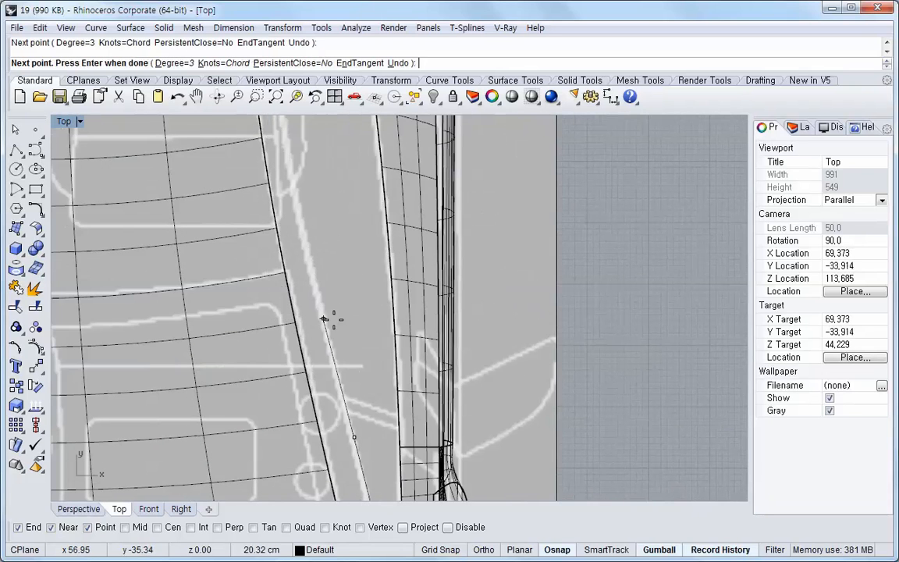
left_click(319, 292)
right_click_drag(327, 253, 337, 345)
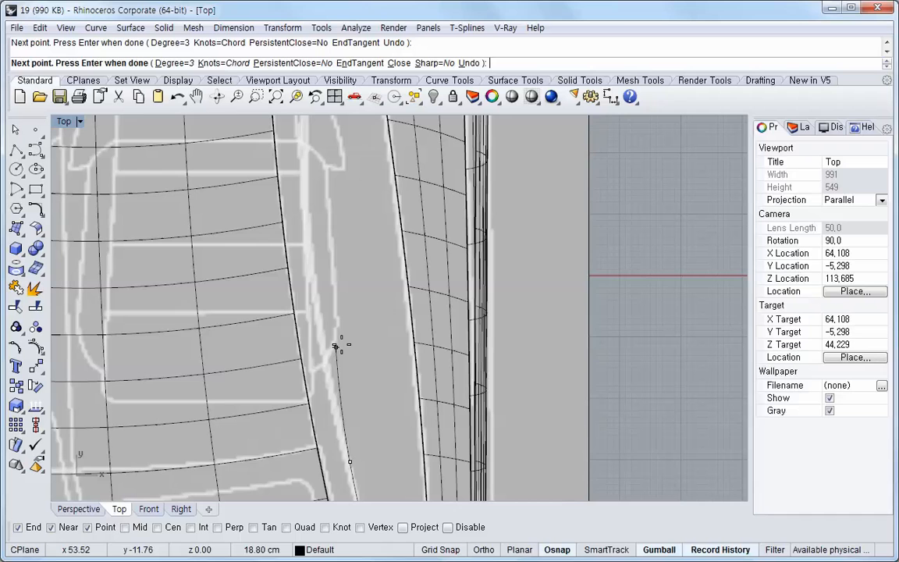
left_click(313, 280)
right_click_drag(355, 288, 376, 462)
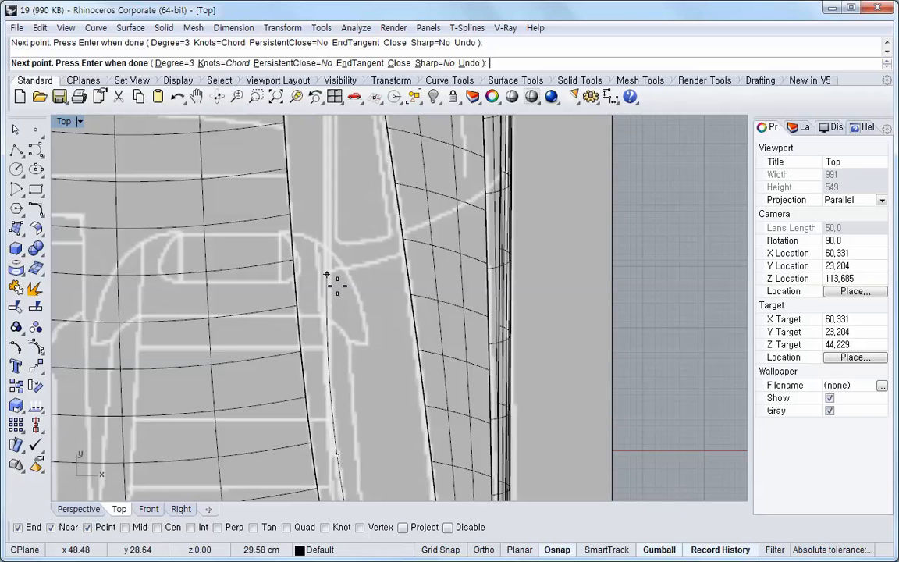
- Extend the curve between the roof and side surfaces, ending it at the side surface's rear inner corner
scroll(343, 270, "down", 5)
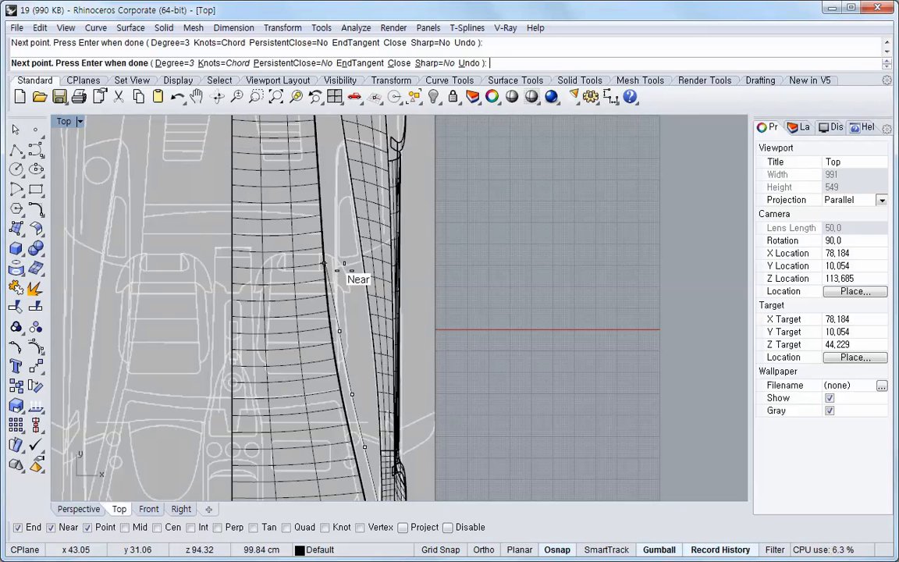
scroll(325, 264, "up", 6)
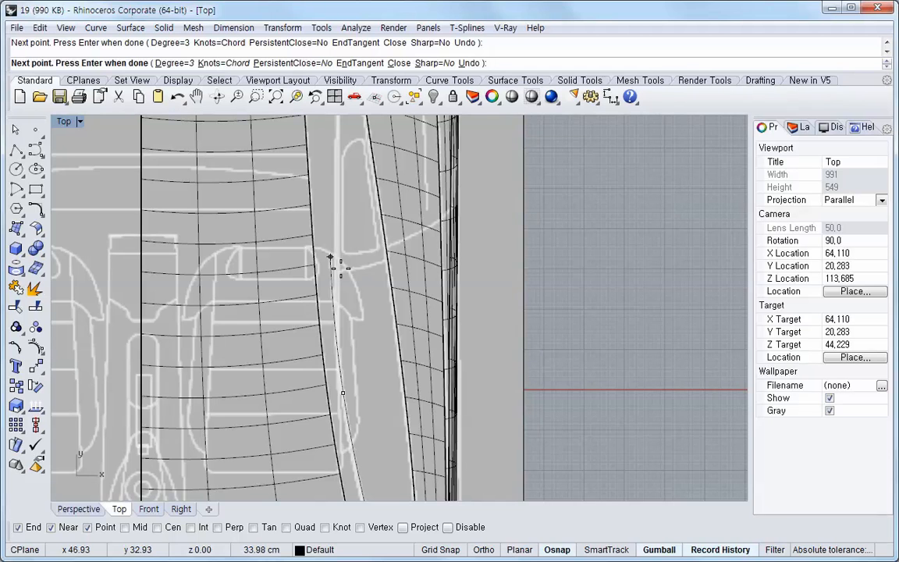
left_click(330, 257)
right_click_drag(333, 214, 343, 350)
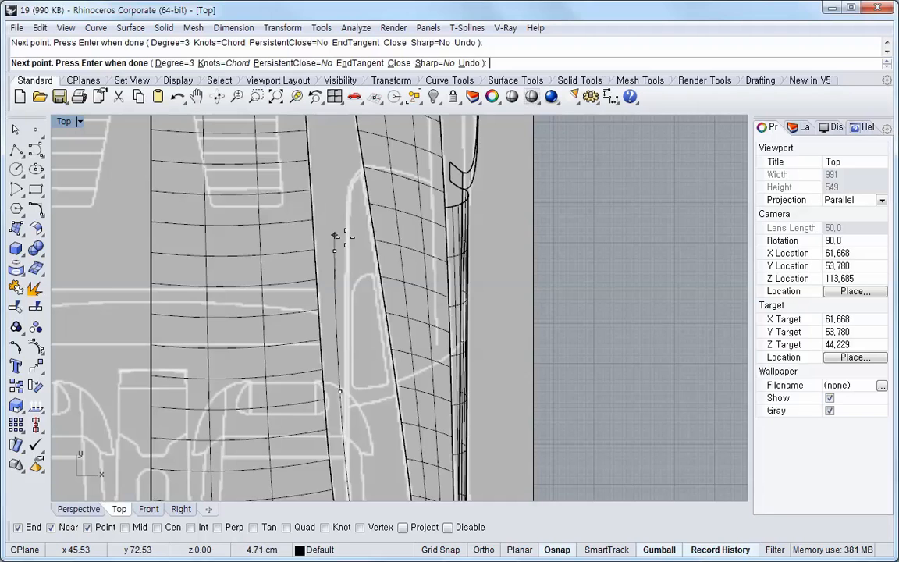
right_click_drag(334, 235, 348, 381)
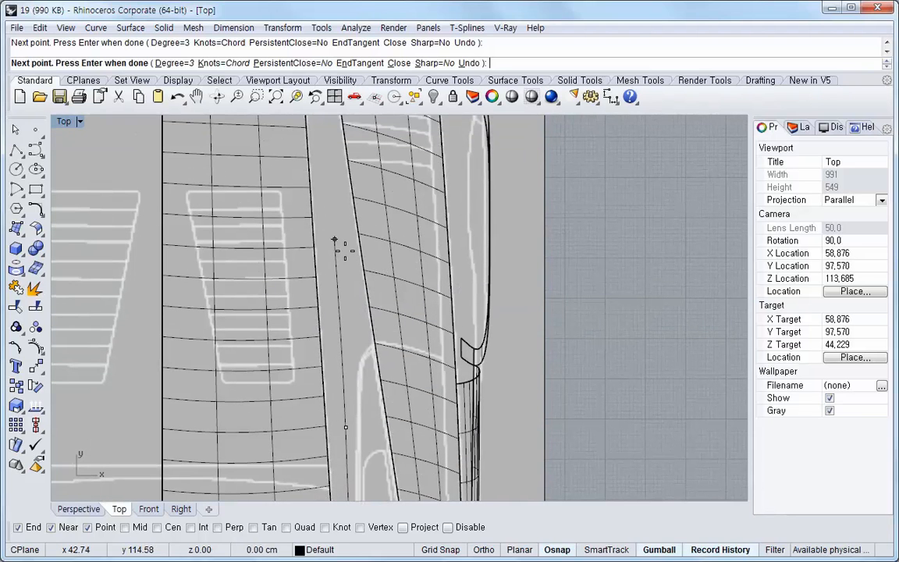
right_click_drag(345, 249, 371, 405)
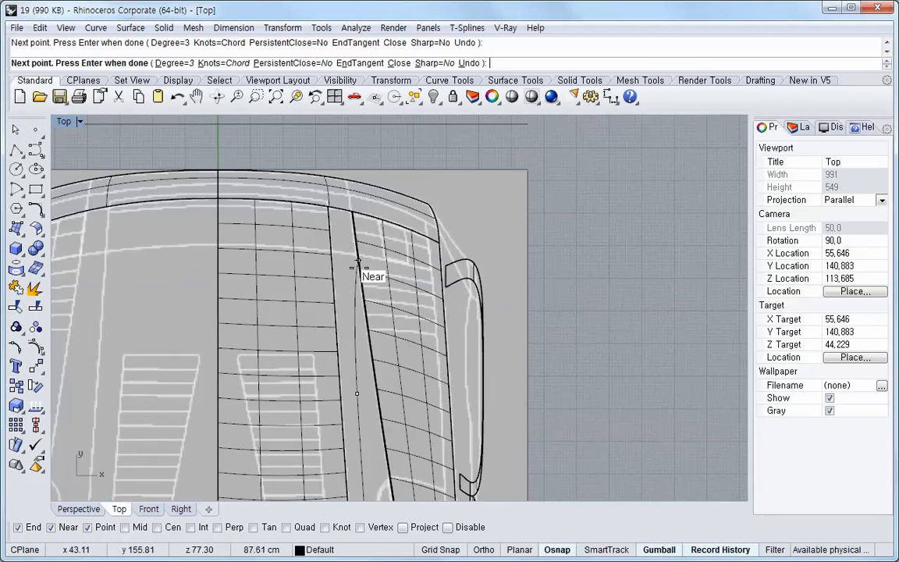
left_click(353, 211)
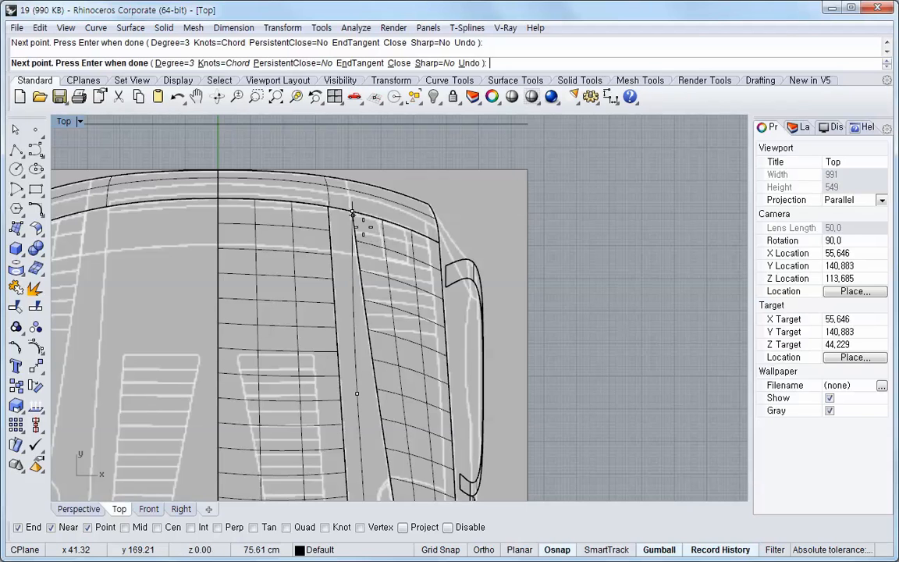
right_click(555, 256)
- Examine the finished curve along its length against the blueprint in the top view
right_click_drag(388, 425, 374, 272)
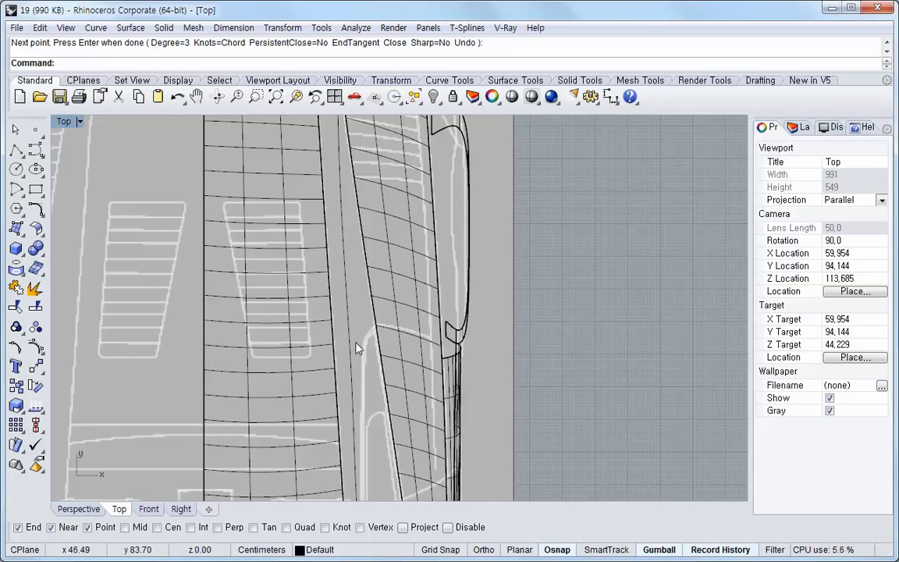
scroll(359, 353, "down", 2)
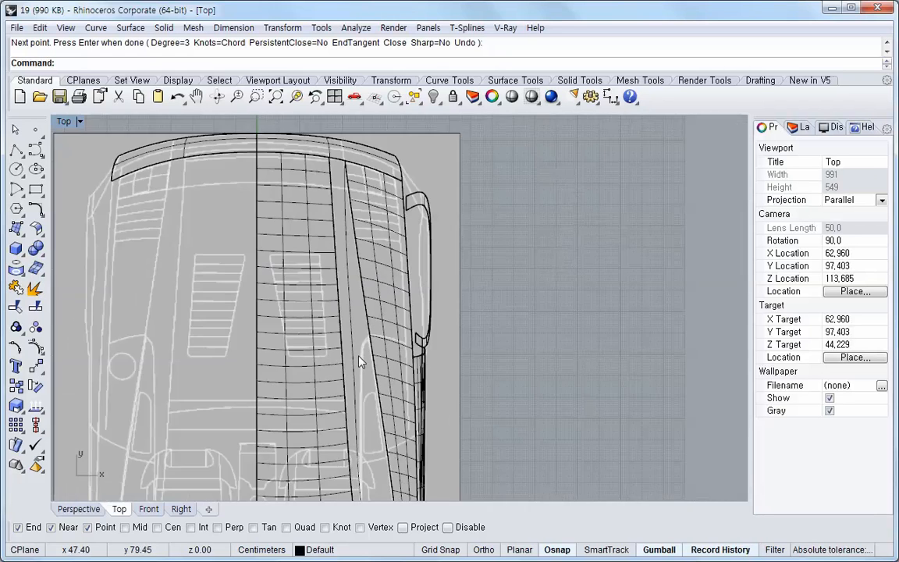
right_click_drag(359, 385, 349, 278)
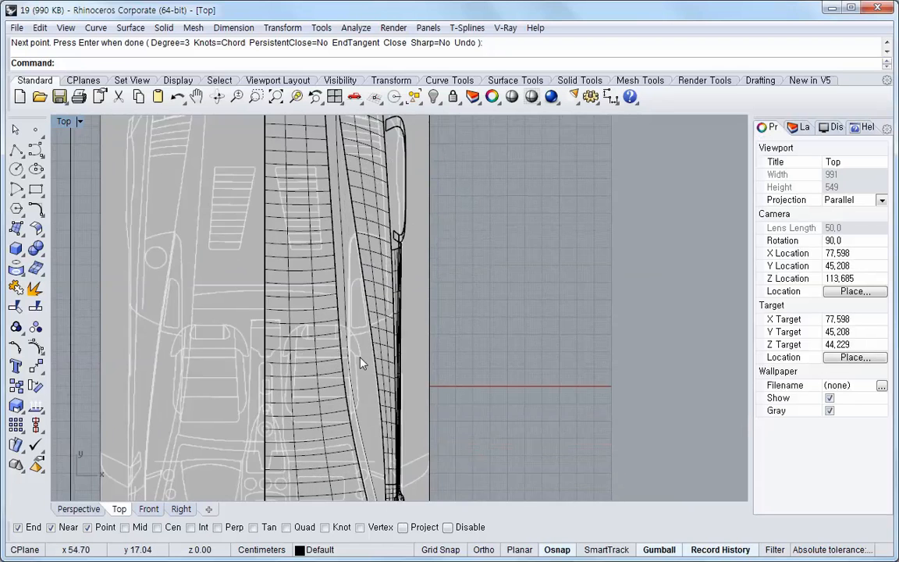
right_click_drag(360, 357, 367, 310)
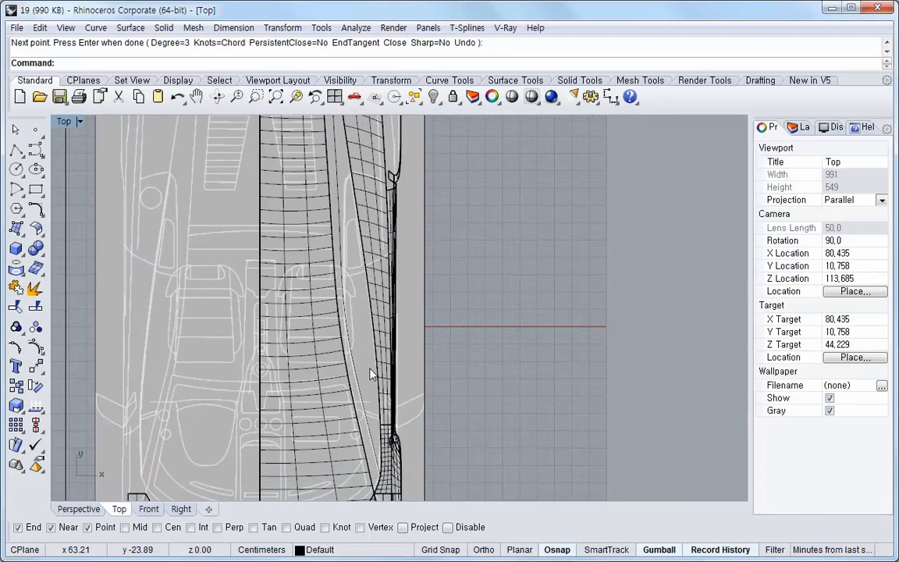
middle_click(370, 374)
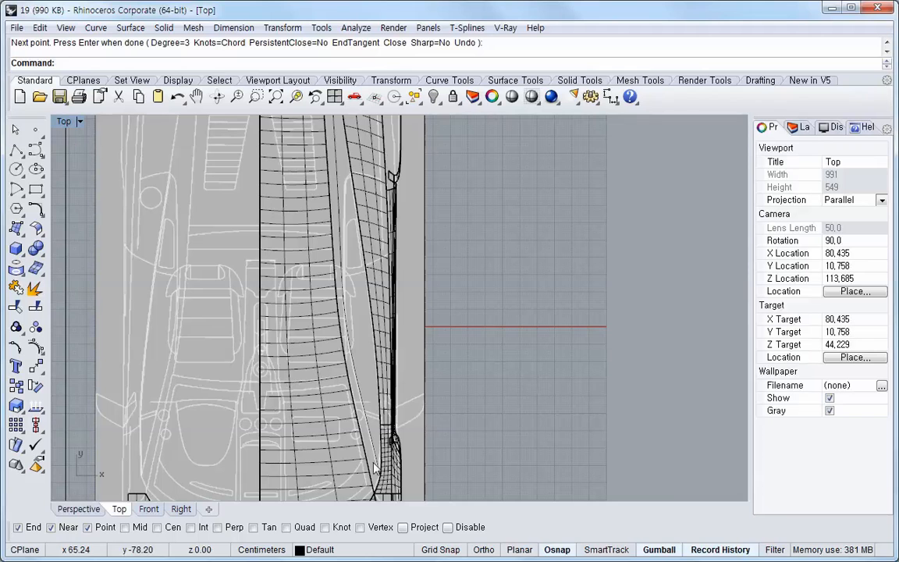
scroll(355, 375, "up", 3)
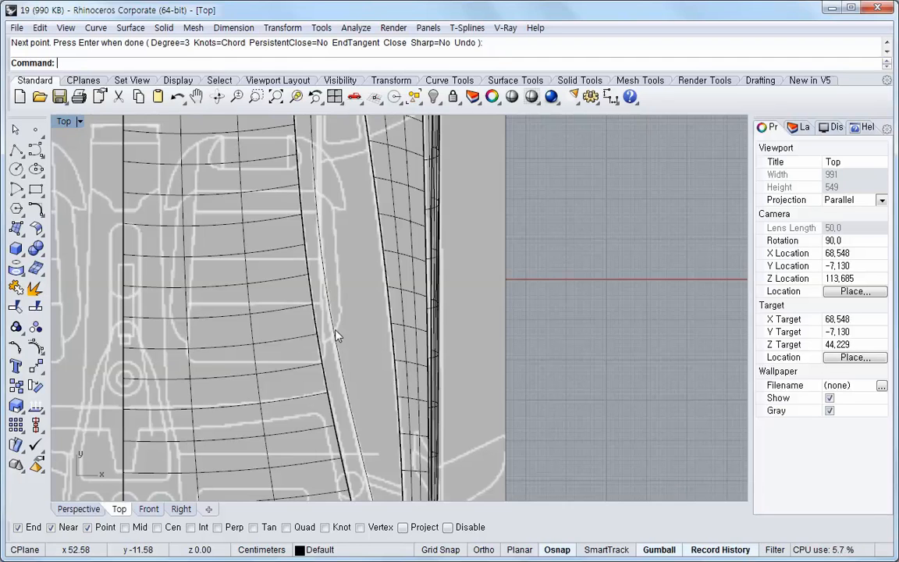
scroll(334, 320, "down", 3)
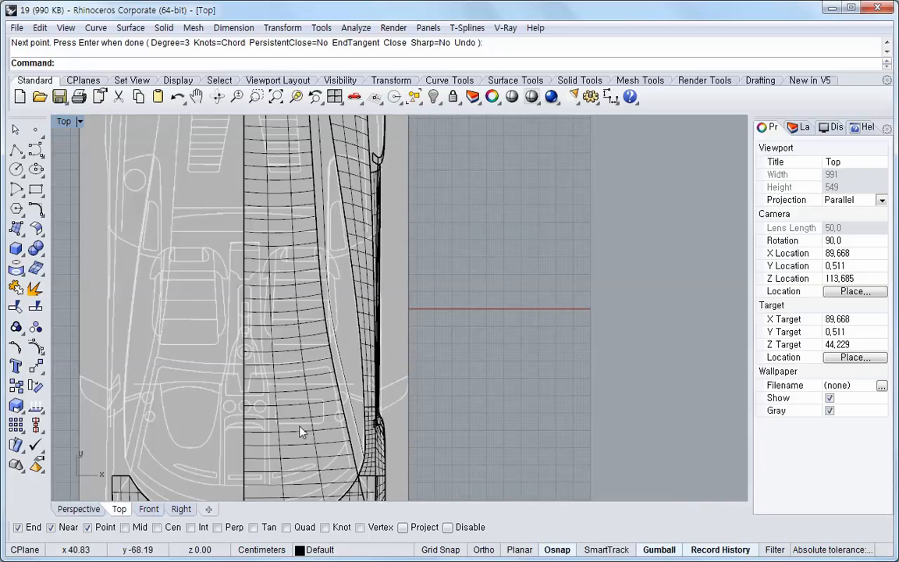
- Select the new curve in the side view and turn on its edit points
left_click(180, 509)
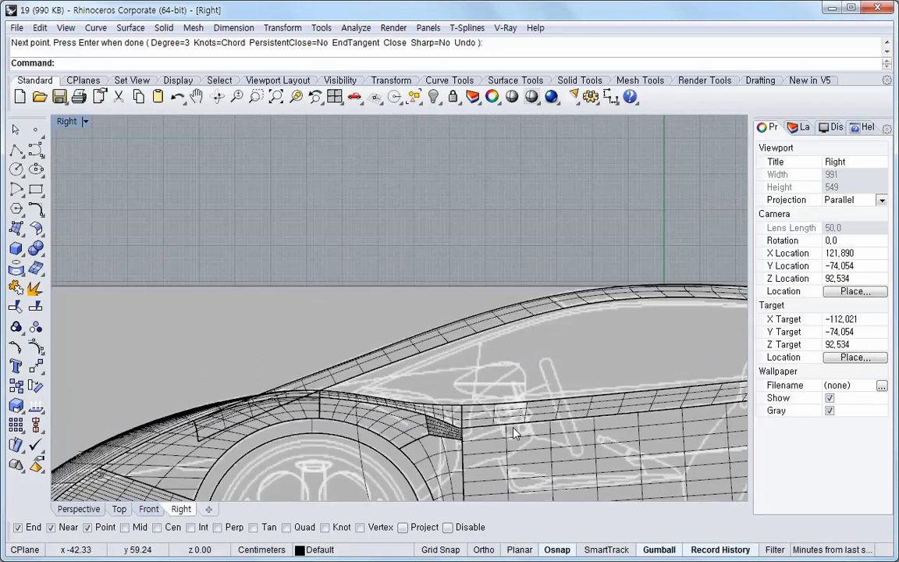
right_click_drag(566, 437, 405, 237)
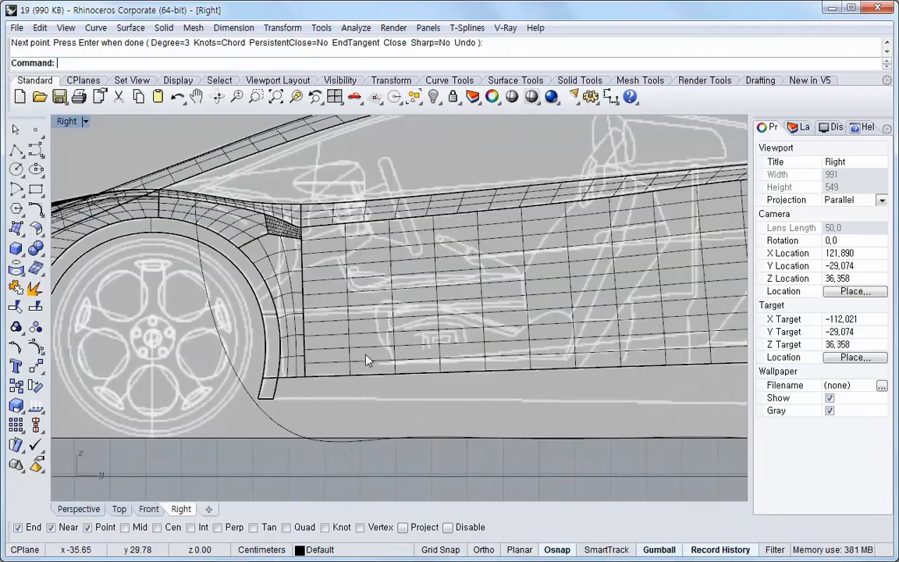
key("Return")
left_click(364, 441)
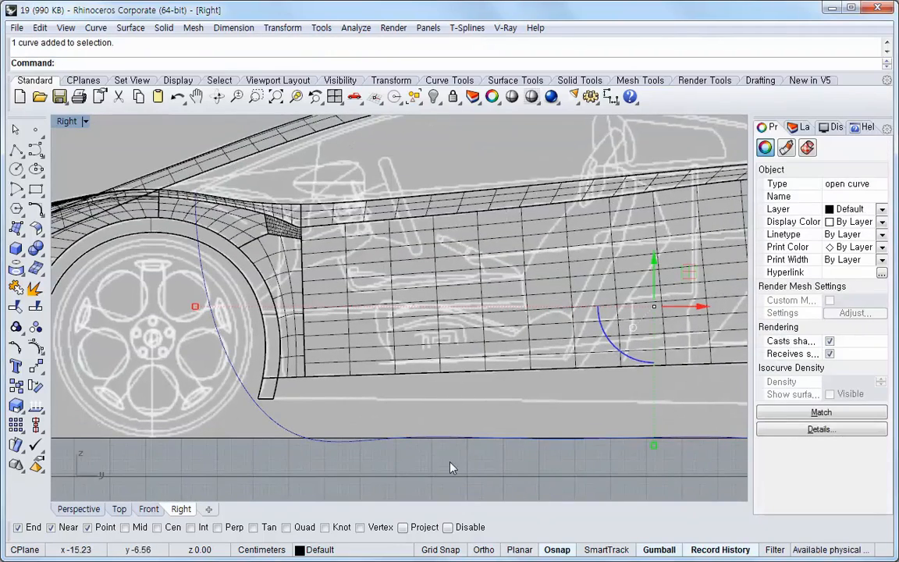
scroll(551, 437, "down", 1)
scroll(620, 383, "down", 1)
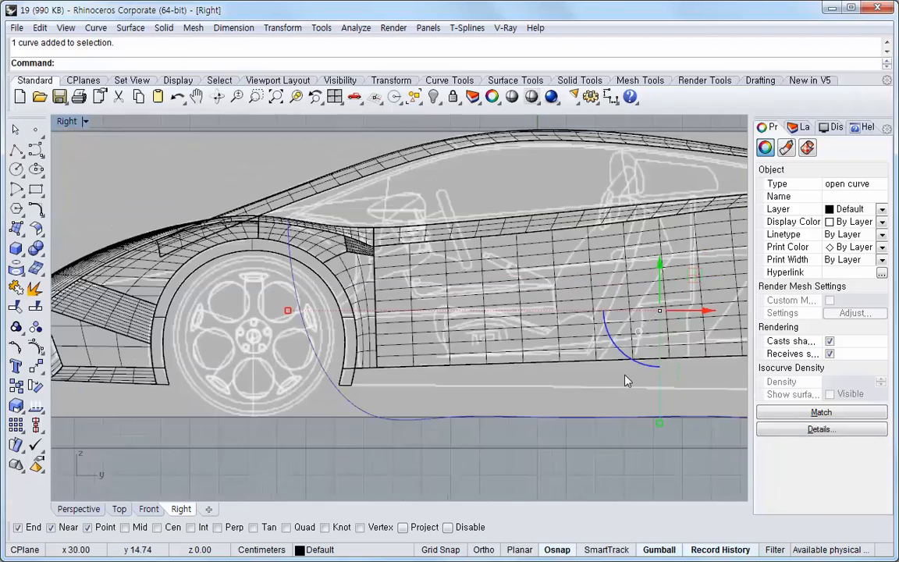
right_click_drag(662, 373, 491, 411)
scroll(544, 376, "down", 1)
scroll(546, 380, "down", 1)
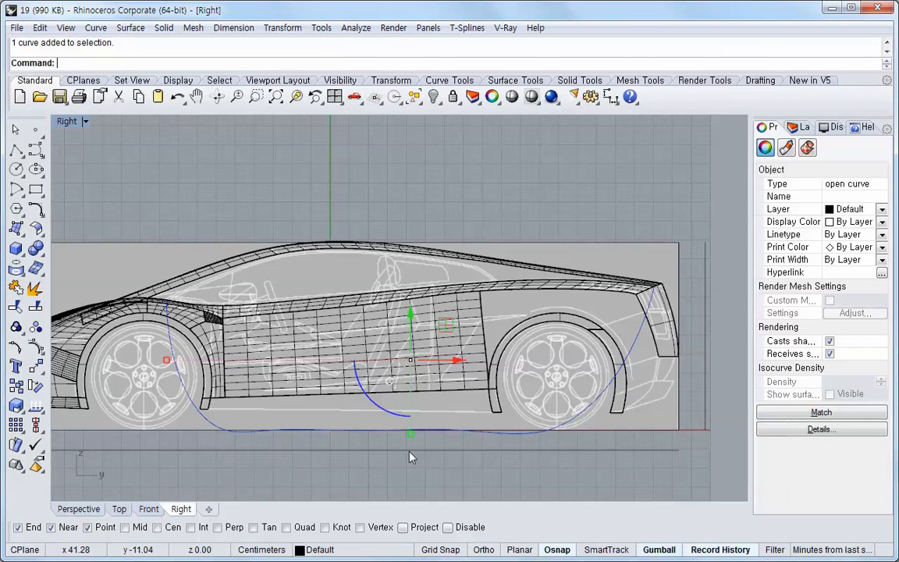
left_click(35, 367)
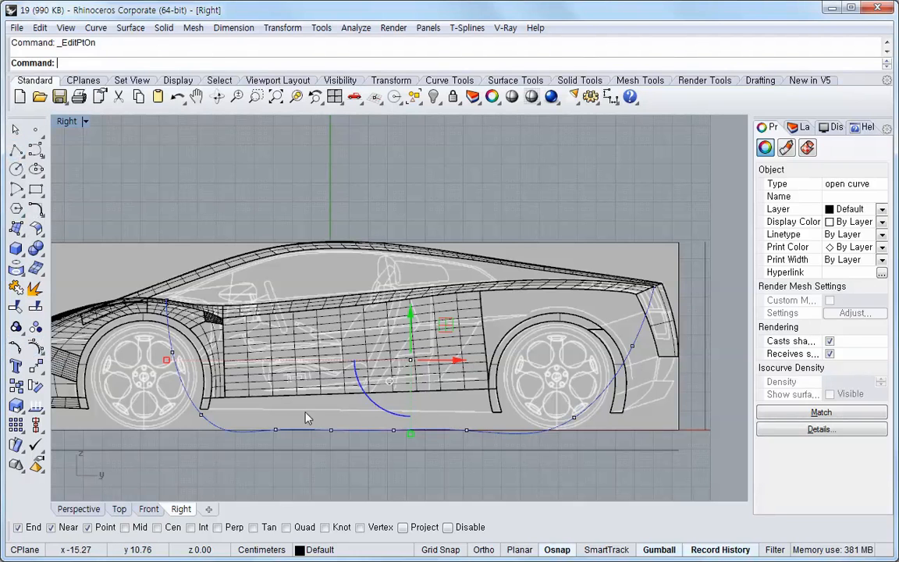
- Select the curve's six lowest edit points and move them straight up to the height of the side window
left_click(281, 406)
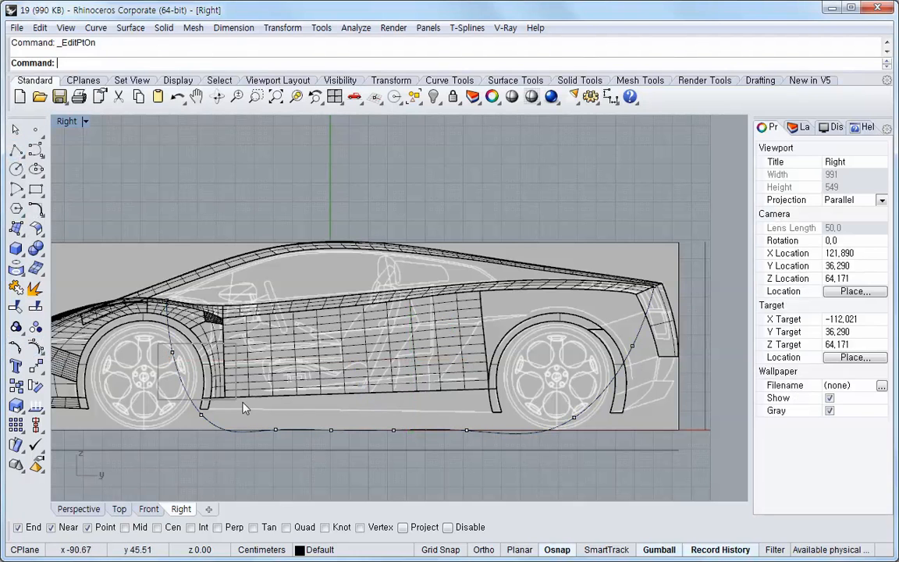
left_click_drag(243, 403, 295, 424)
left_click(289, 466)
left_click_drag(187, 405, 594, 452)
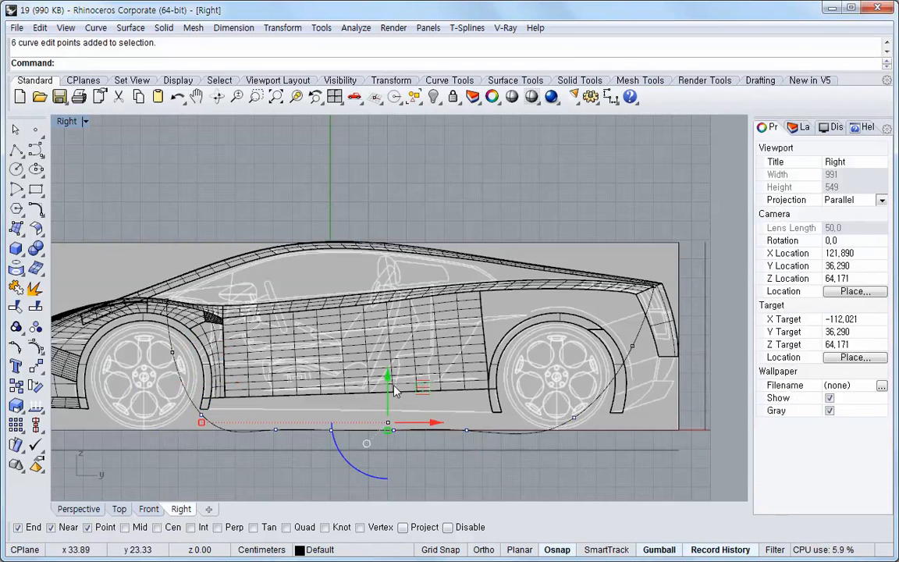
left_click_drag(391, 386, 389, 269)
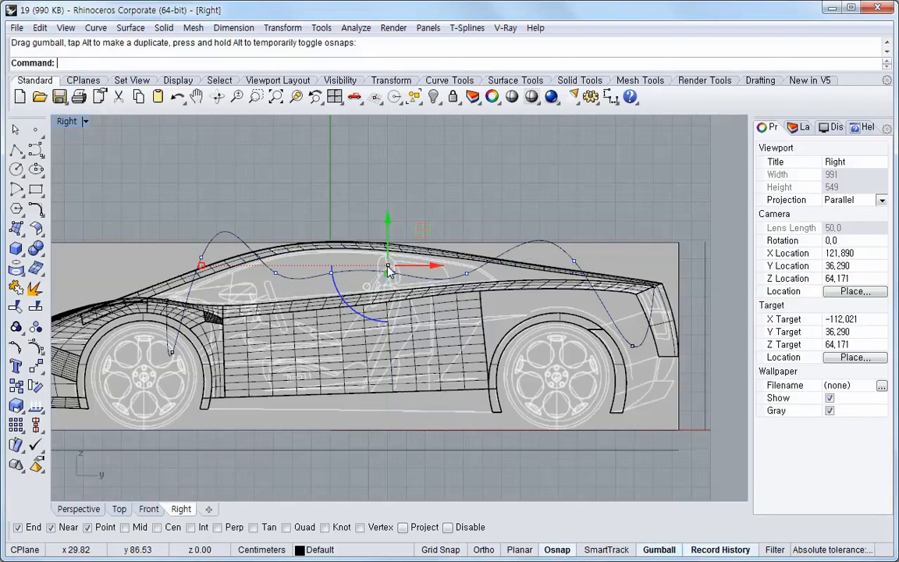
- Raise the curve's lowest front edit point straight up to the front of the side window outline
left_click(172, 354)
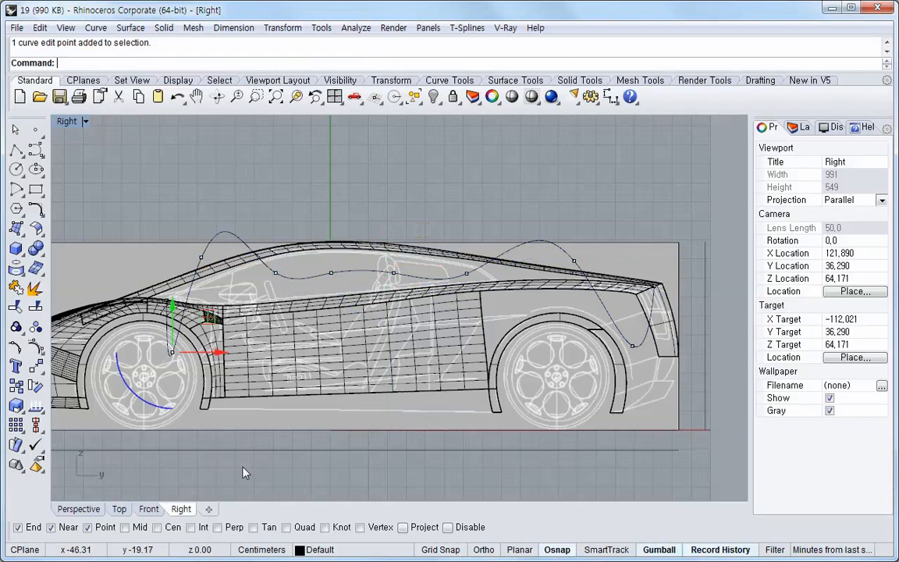
key("alt+Up")
key("alt+Up")
key("alt+Up")
key("alt+Up")
key("alt+Up")
key("alt+Up")
key("alt+Up")
key("alt+Up")
key("alt+Up")
key("alt+Up")
key("alt+Up")
key("alt+Up")
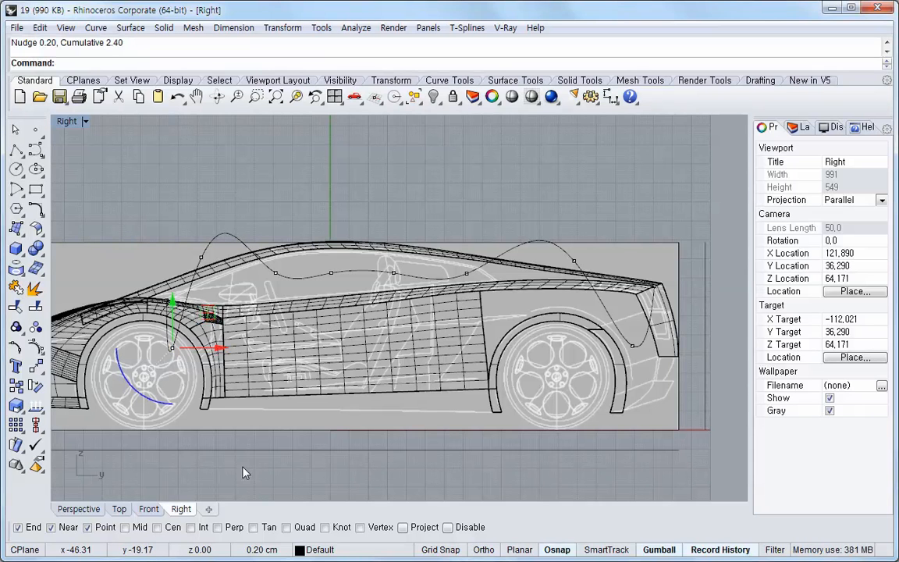
mouse_move(173, 307)
left_mouse_down()
mouse_move(181, 306)
mouse_move(177, 290)
left_mouse_up()
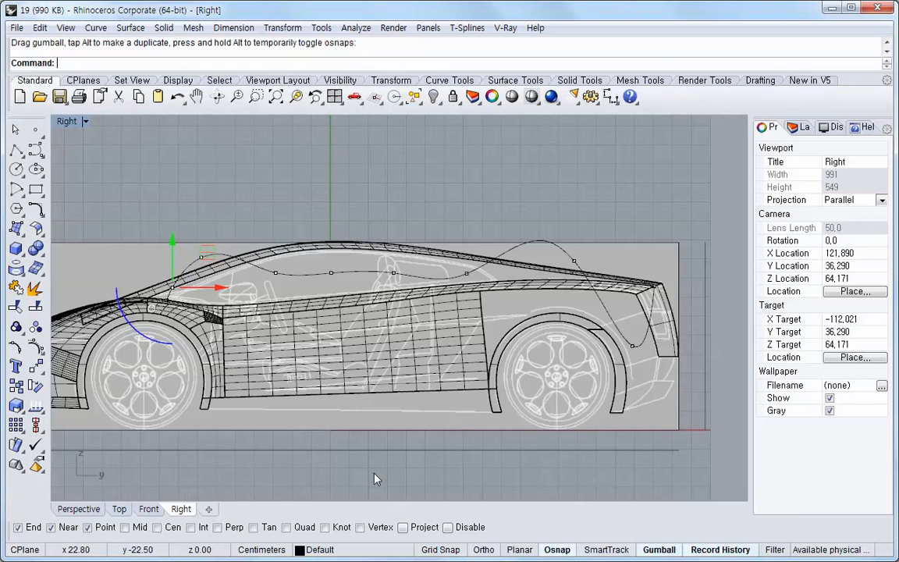
- Turn off object snaps and move the next two edit points vertically onto the window's upper outline
left_click(556, 550)
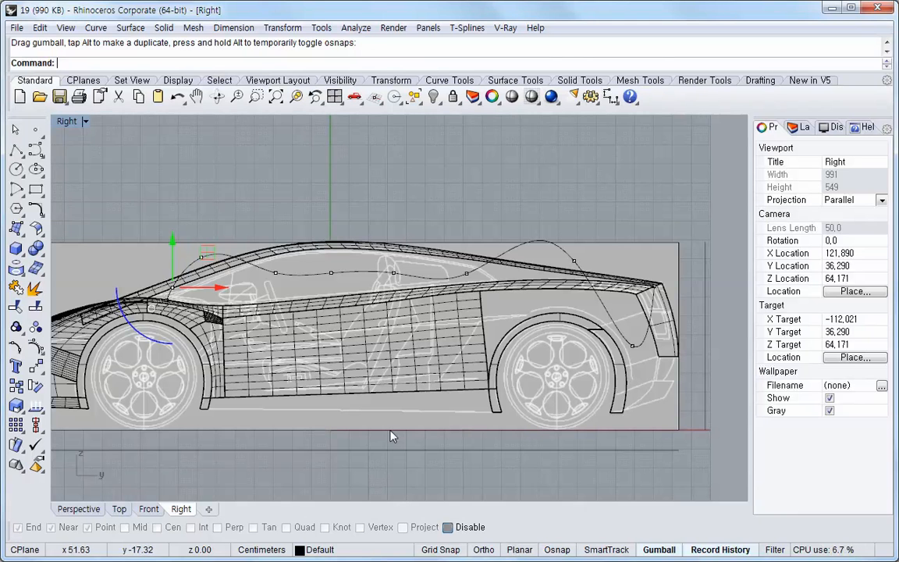
scroll(221, 320, "up", 2)
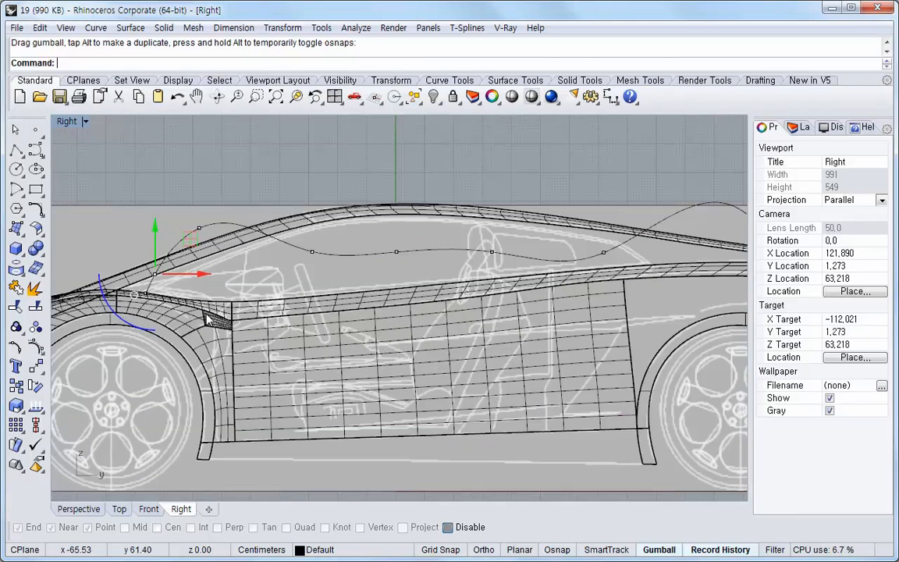
left_click(199, 229)
left_click_drag(200, 185, 217, 269)
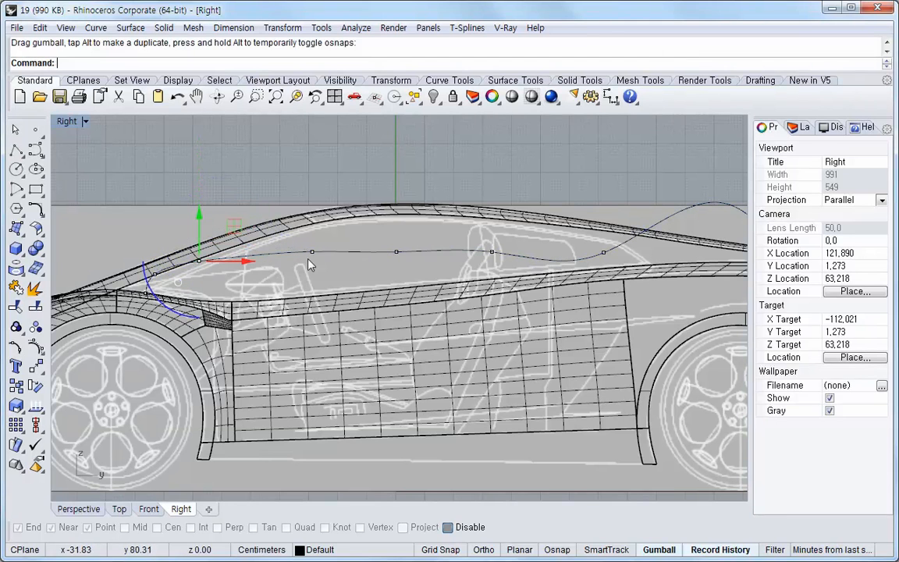
left_click(312, 252)
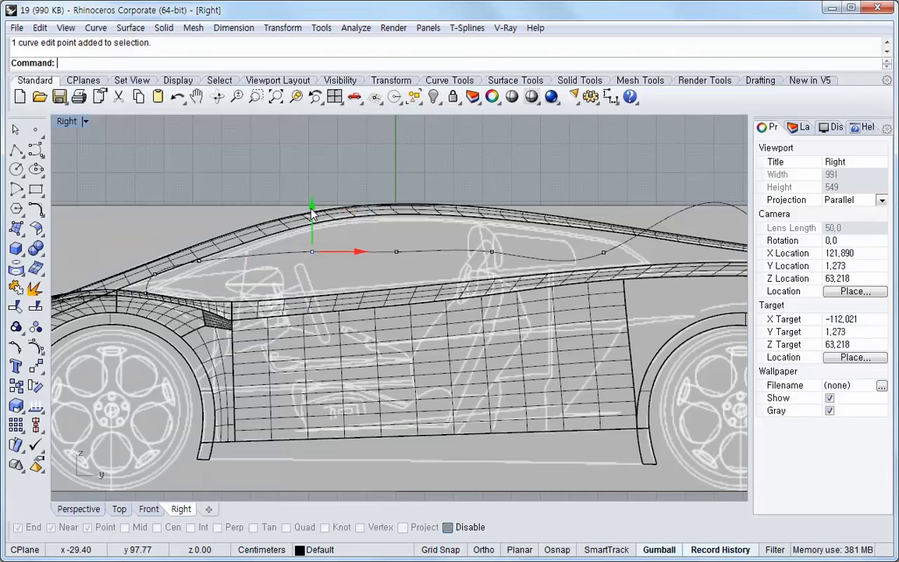
left_click_drag(312, 252, 312, 228)
- Raise the following three edit points onto the window's upper outline, from the roof's peak towards the rear
left_click(397, 253)
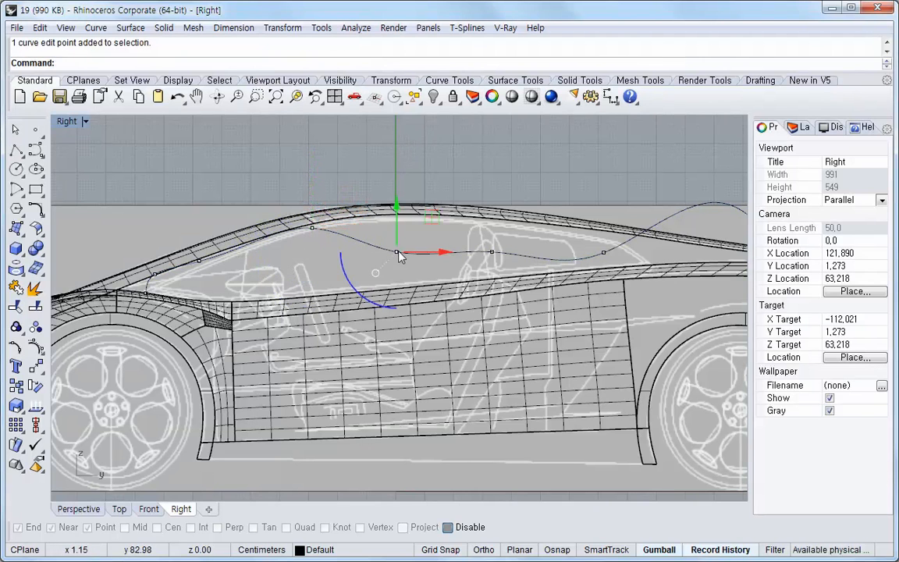
left_click_drag(398, 258, 398, 224)
left_click(491, 253)
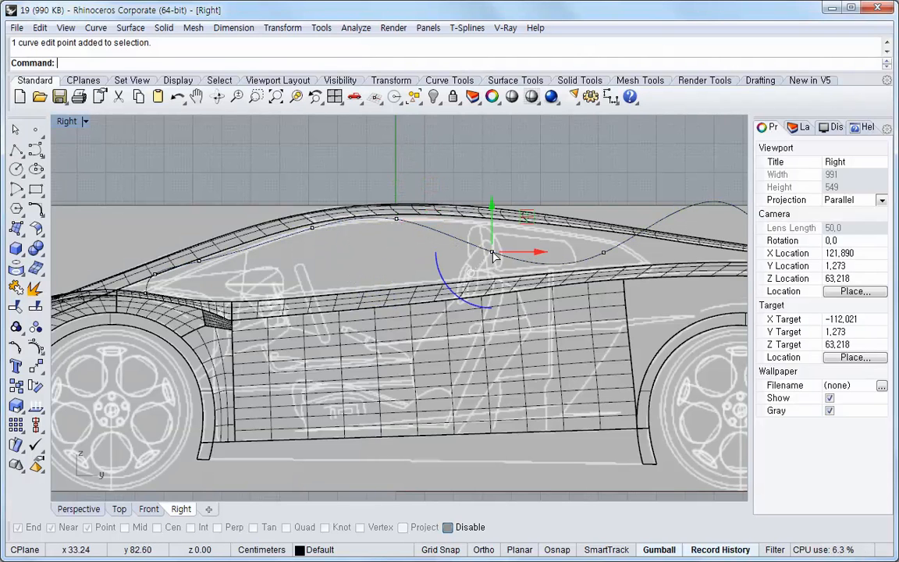
left_click_drag(491, 253, 493, 225)
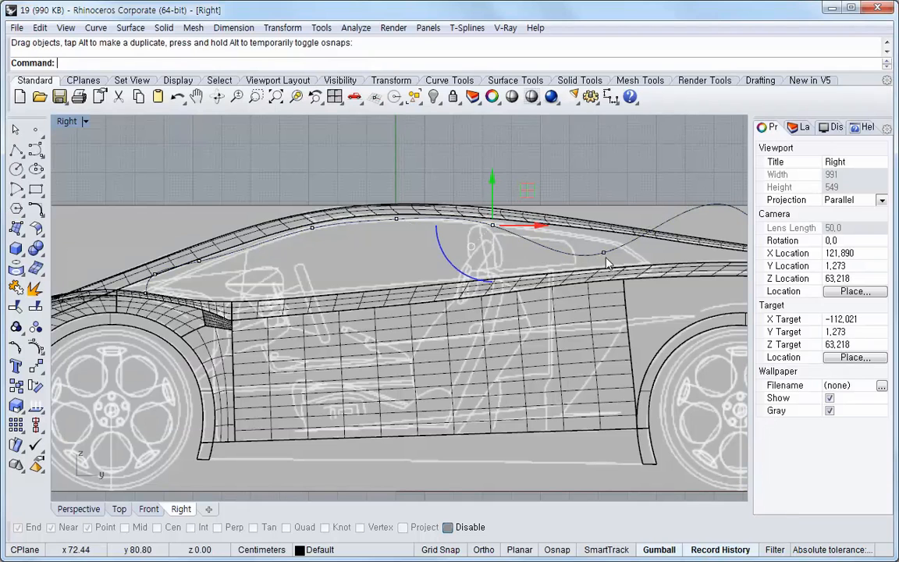
left_click(603, 252)
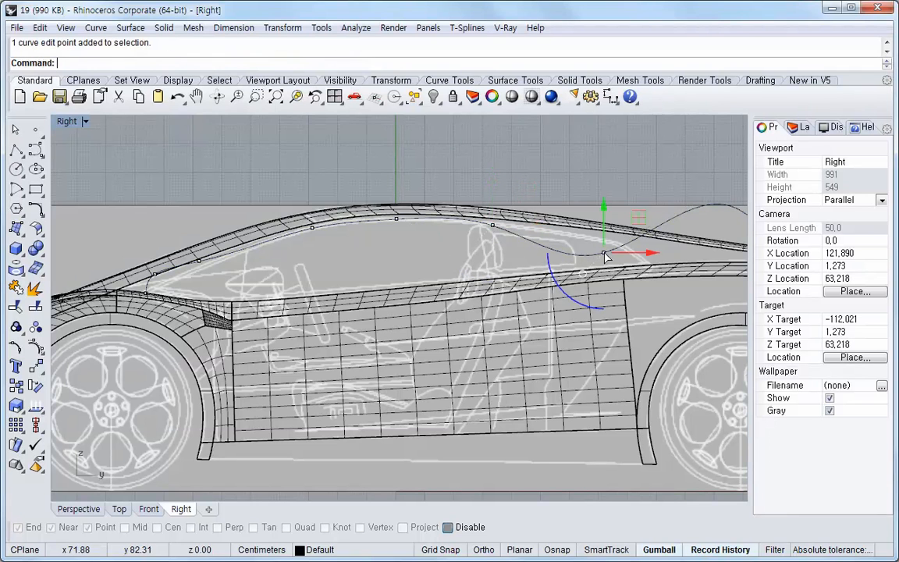
left_click_drag(603, 253, 604, 239)
- Delete the low edit point above the rear wheel, just before the curve's rear end
scroll(649, 274, "up", 2)
right_click_drag(629, 277, 349, 320)
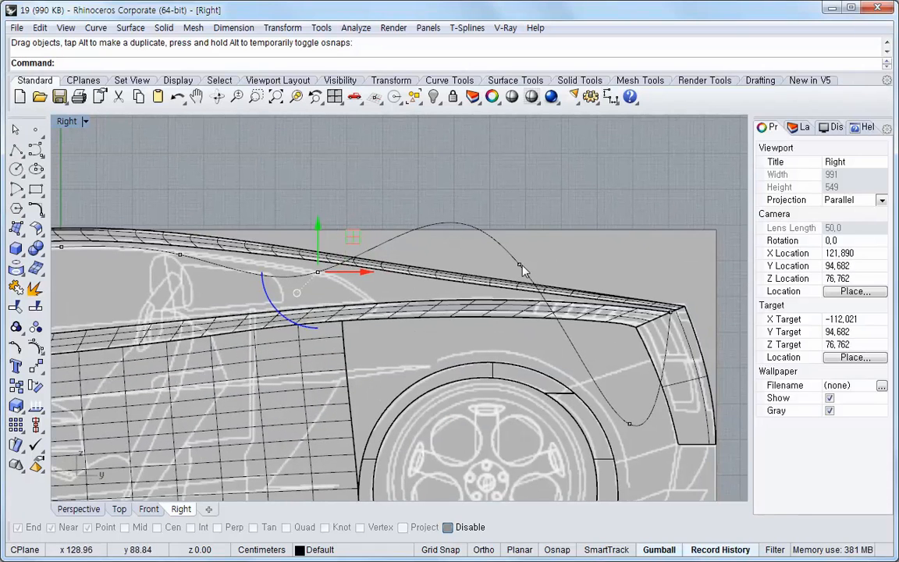
left_click(630, 425)
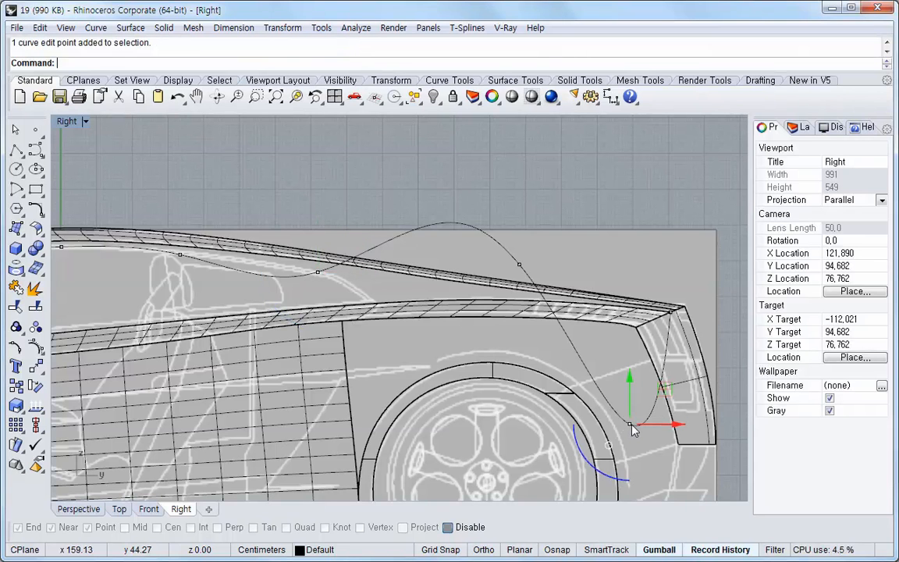
key("Delete")
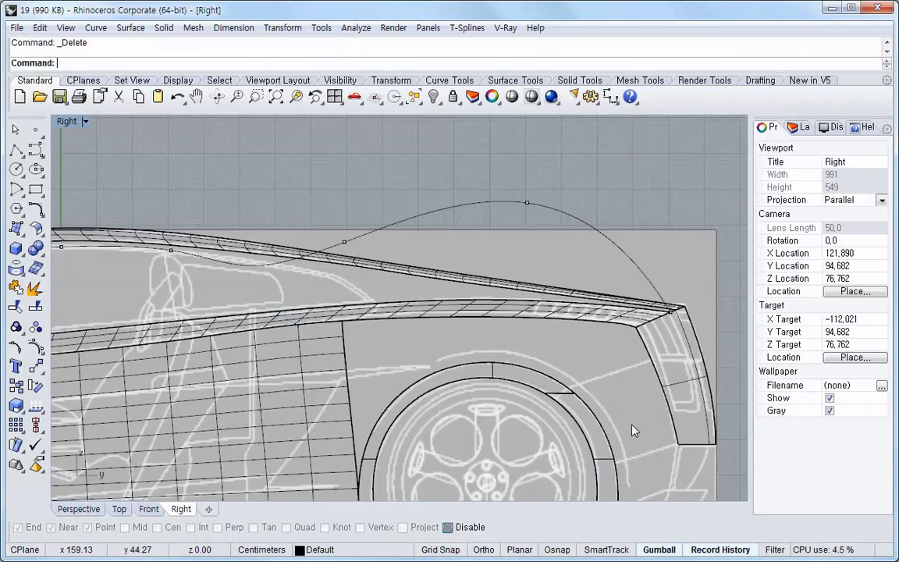
- Lower the two rear edit points to just below the roof edge, nudging the rearmost a further 0.40 cm down
left_click(527, 204)
left_click_drag(527, 203, 525, 291)
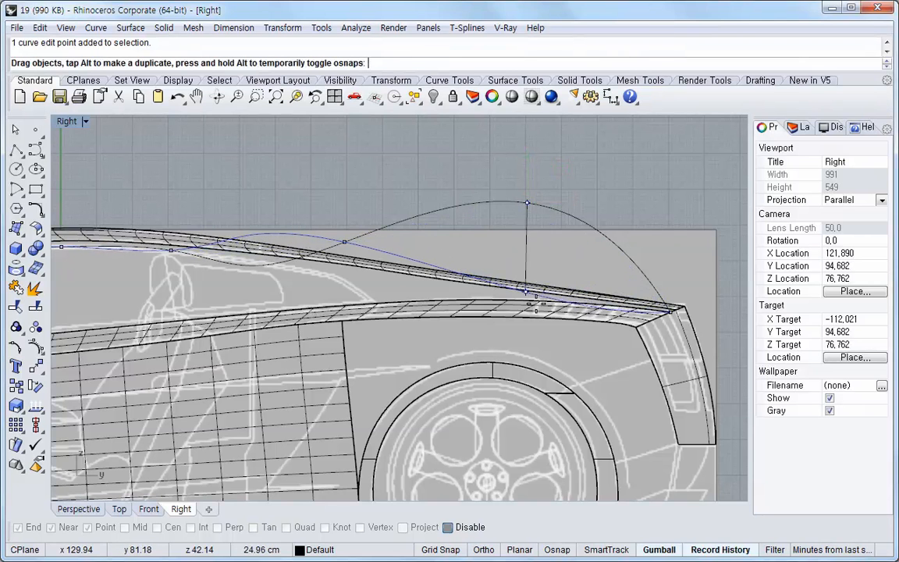
left_click(347, 249)
left_click_drag(347, 248, 358, 281)
left_click(525, 292)
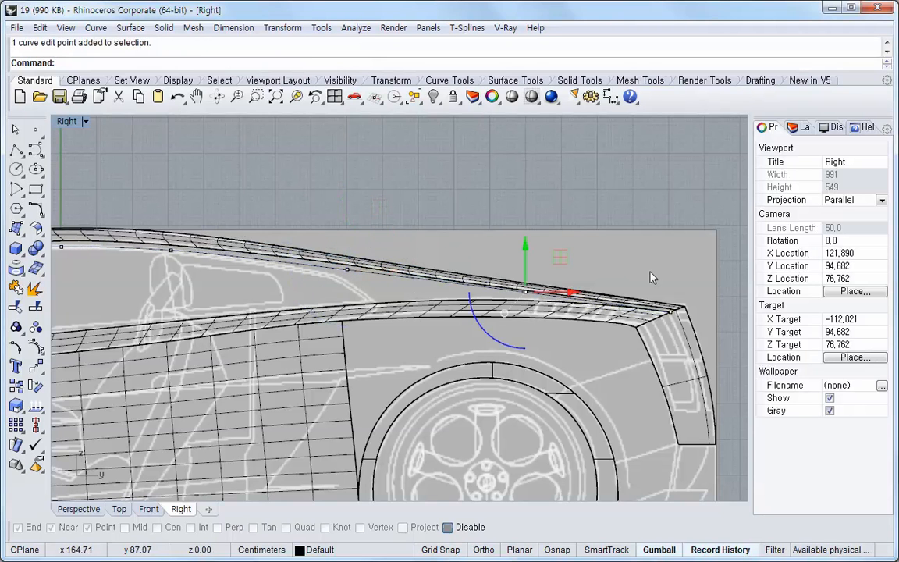
key("alt+Up")
key("alt+Up")
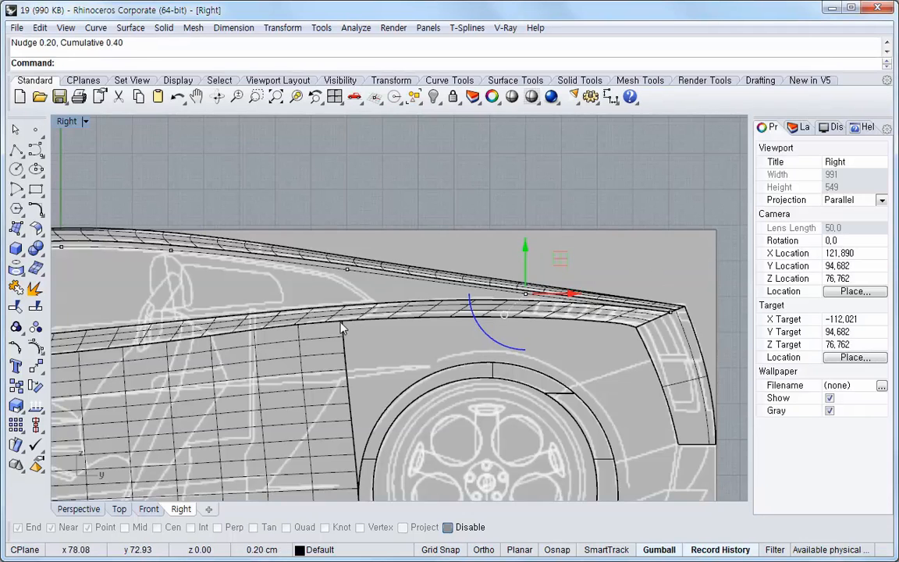
- Delete the edit point closest to the curve's front end and show the hidden object
right_click_drag(351, 337, 545, 340)
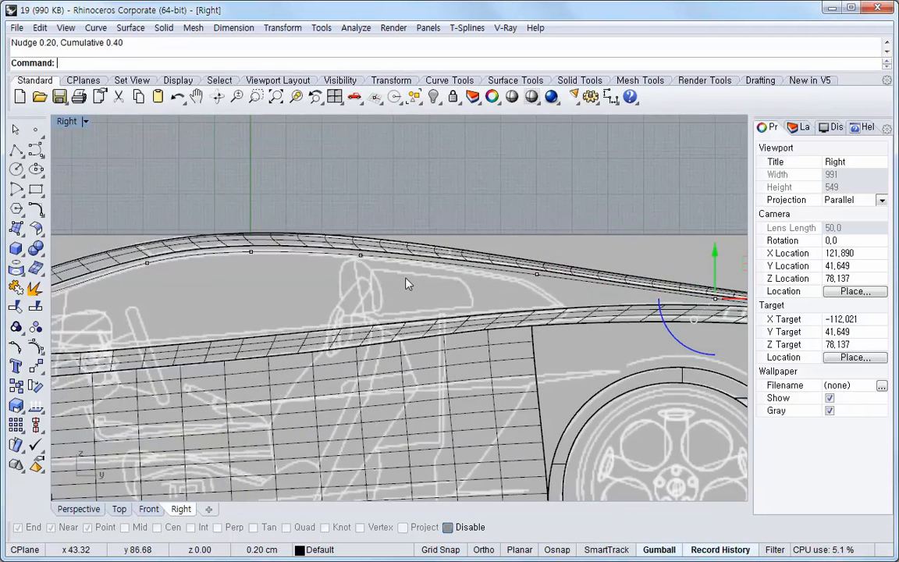
right_click_drag(406, 283, 628, 295)
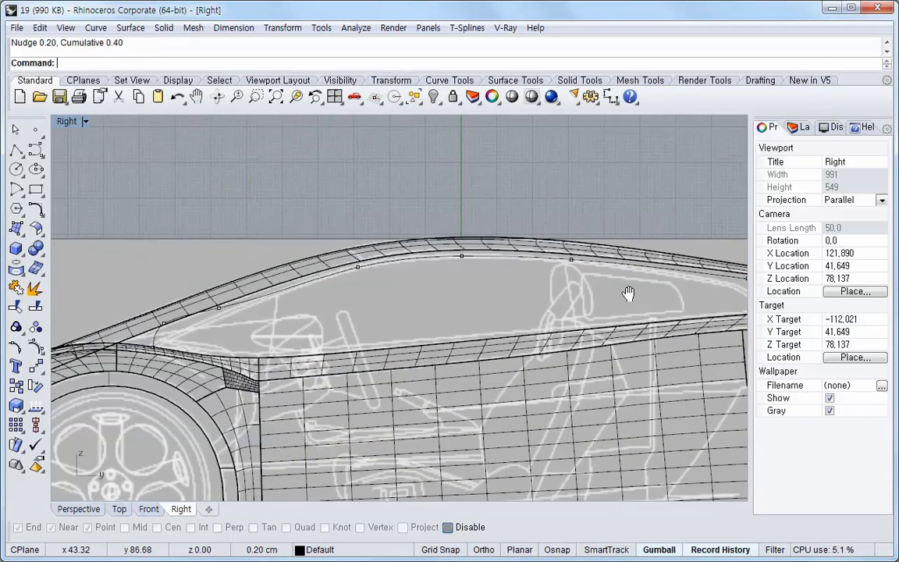
left_click(166, 331)
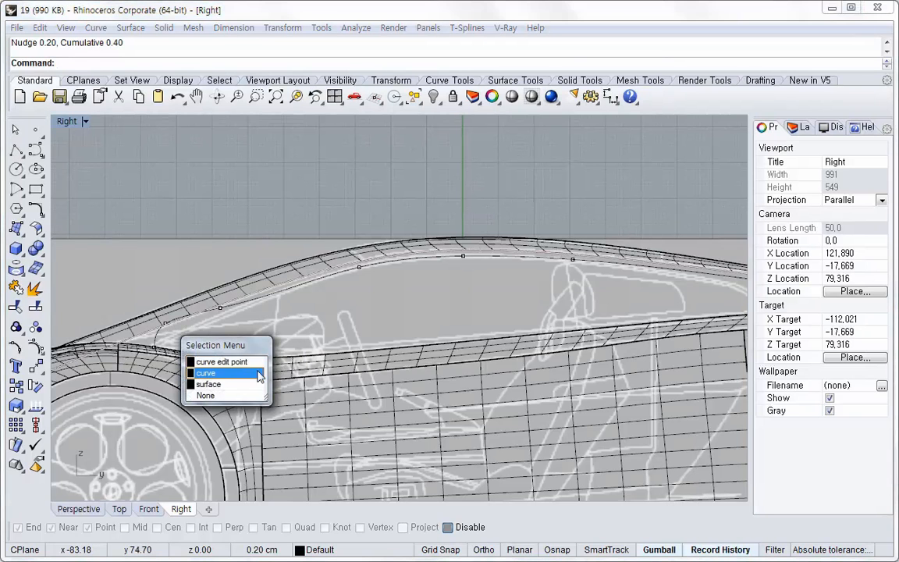
left_click(212, 361)
key("Delete")
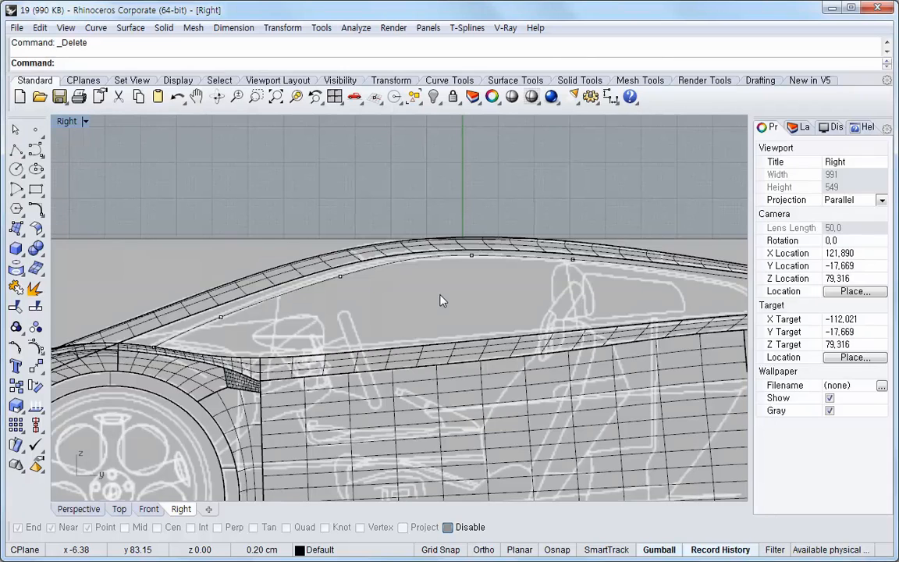
key("ctrl+alt+h")
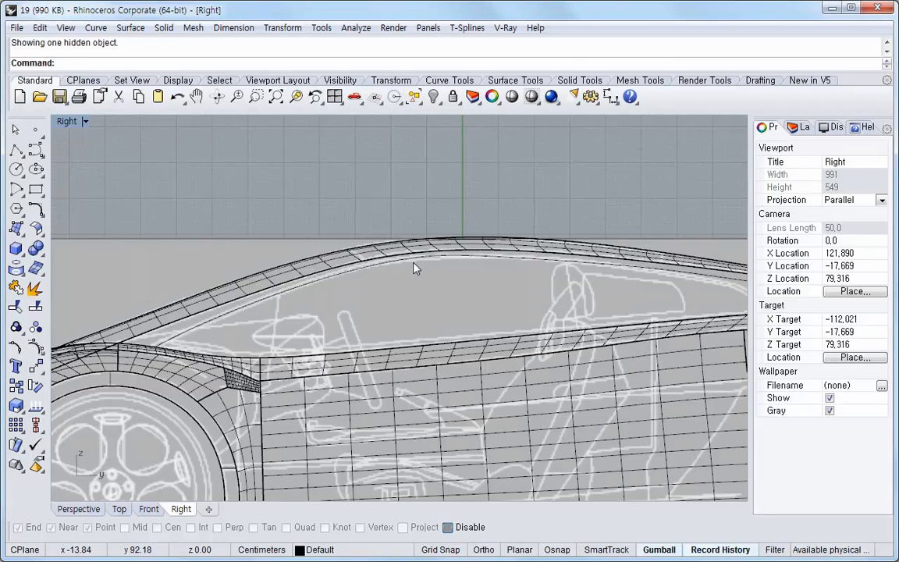
- Select the curve and examine it along its length against the roof edge and window outline
left_click(415, 265)
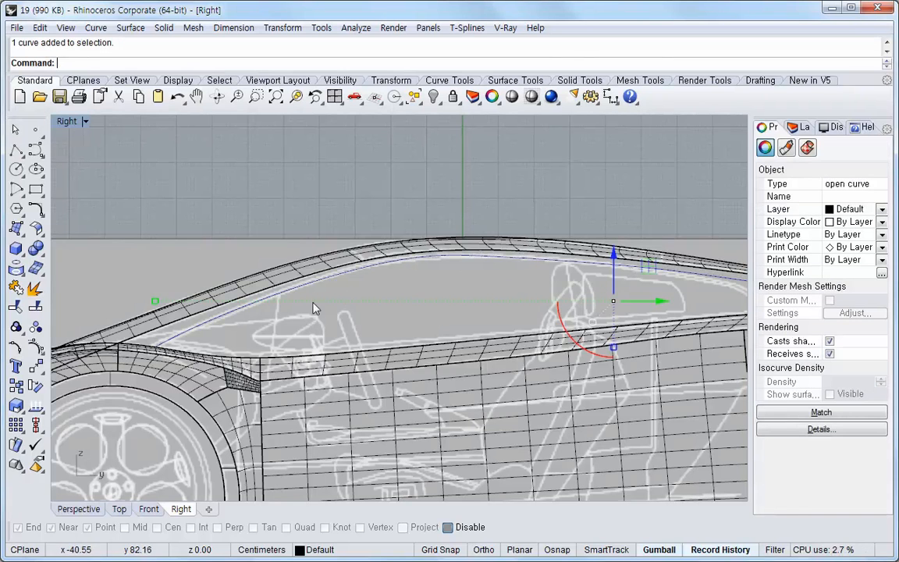
right_click_drag(486, 311, 311, 334)
right_click_drag(507, 340, 386, 356)
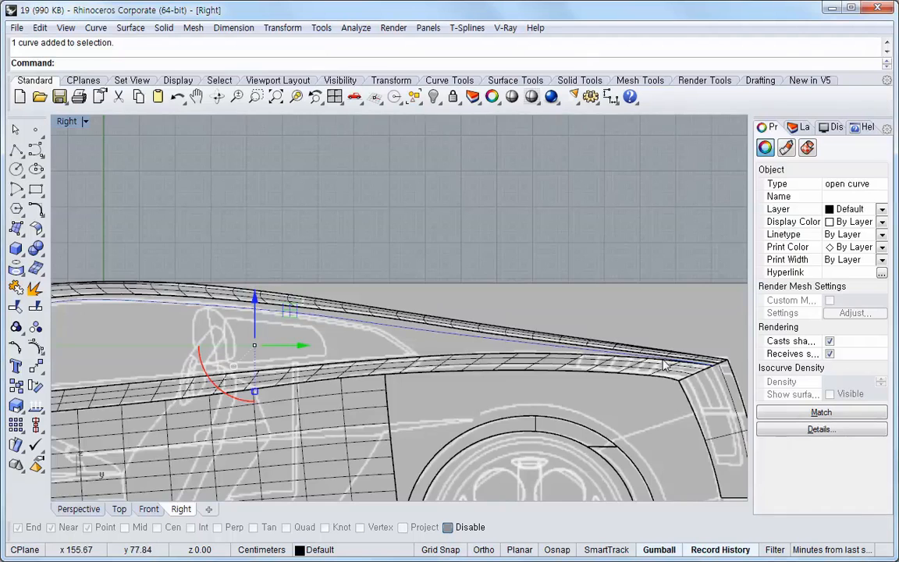
scroll(686, 370, "up", 3)
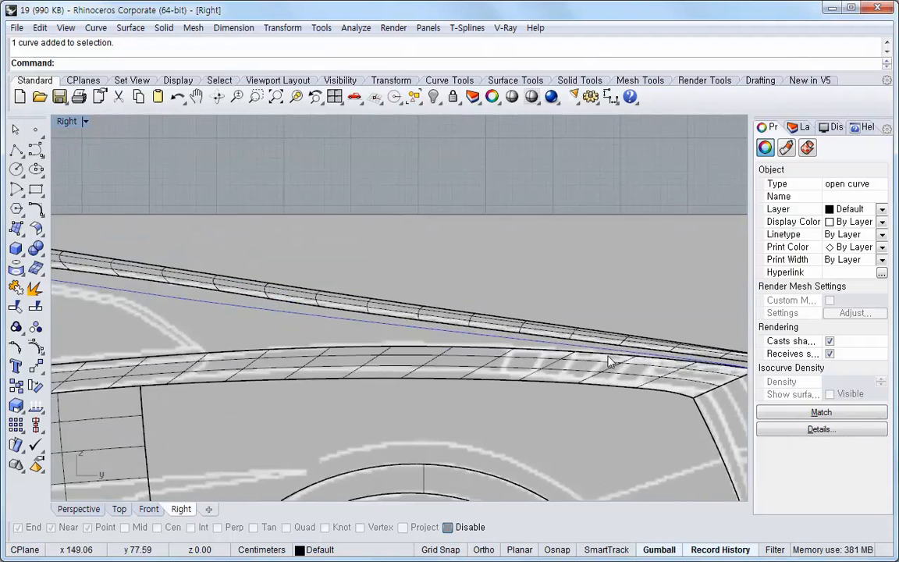
right_click_drag(308, 356, 550, 334)
right_click_drag(423, 323, 695, 323)
right_click_drag(397, 280, 488, 245)
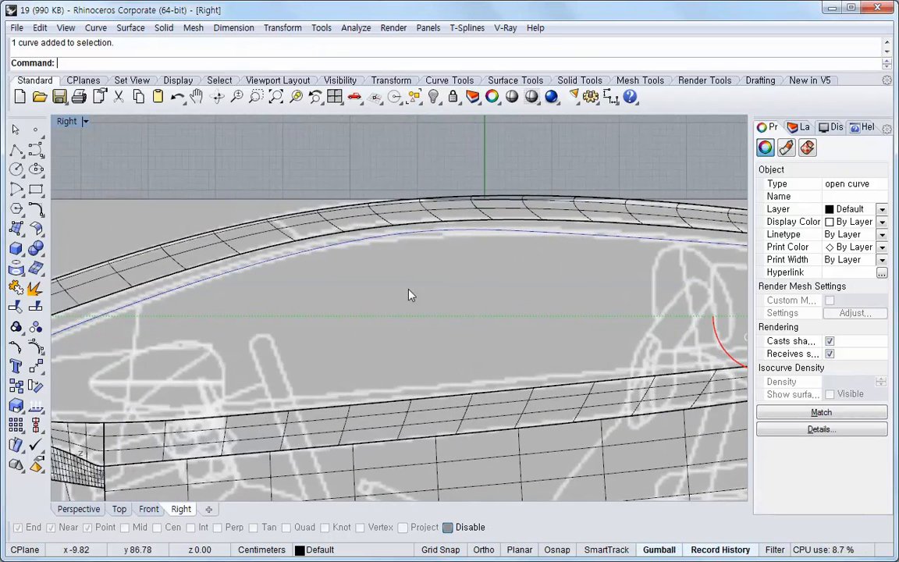
right_click_drag(410, 295, 552, 282)
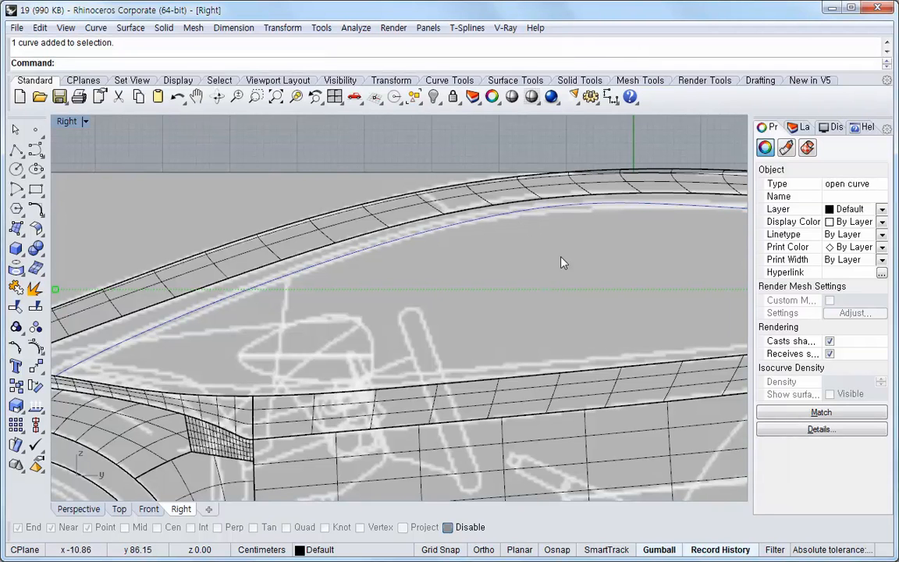
- Turn on the curve's control points and nudge the one over the front roof edge down 0.40 cm
key("F10")
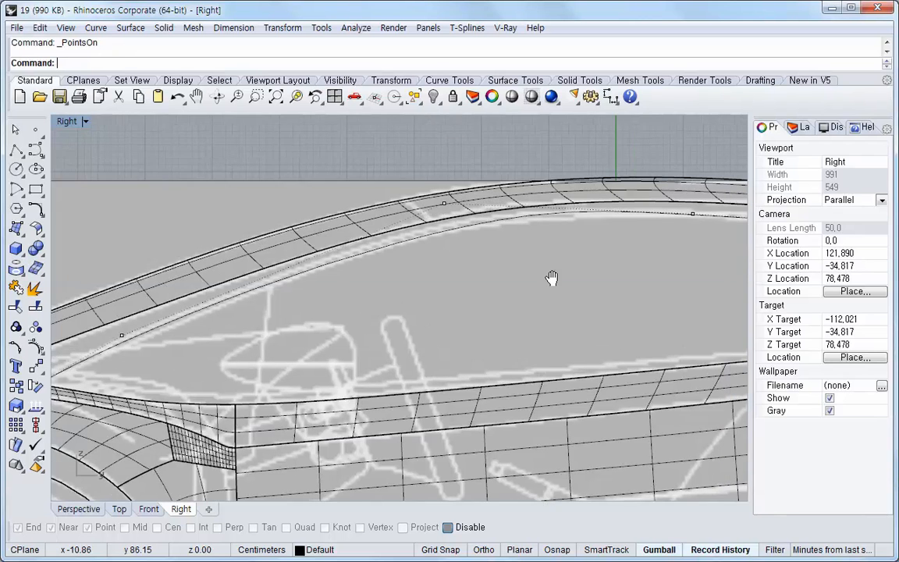
right_click_drag(549, 279, 437, 302)
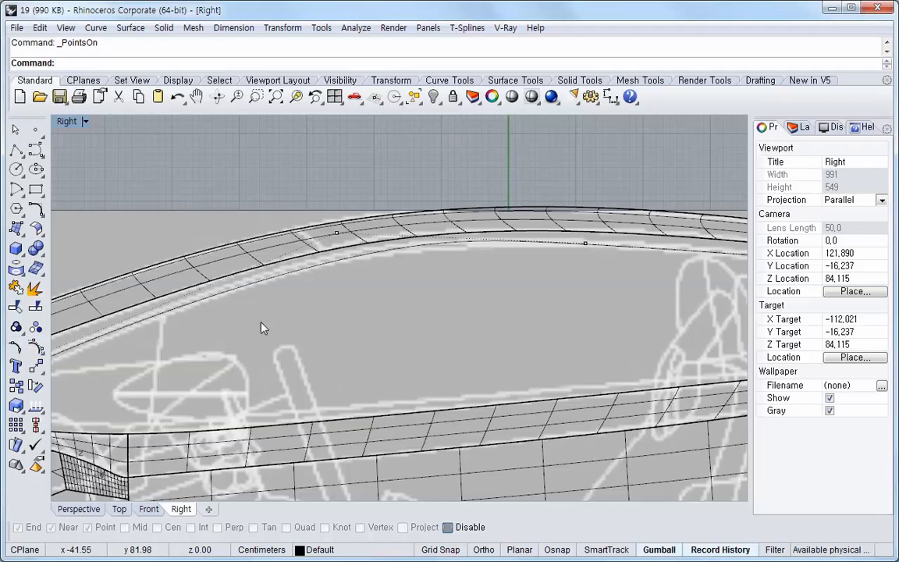
left_click(337, 233)
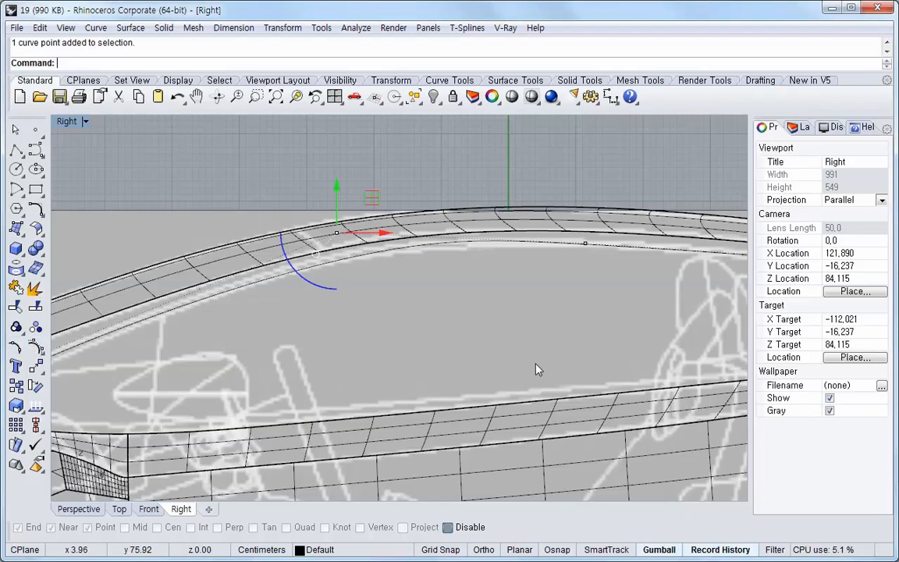
key("alt+Down")
key("alt+Down")
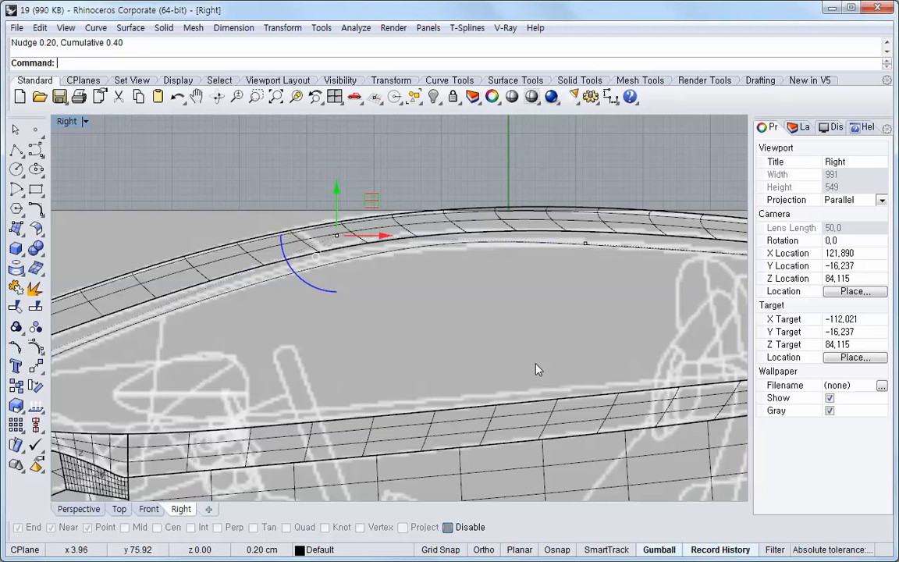
key("Escape")
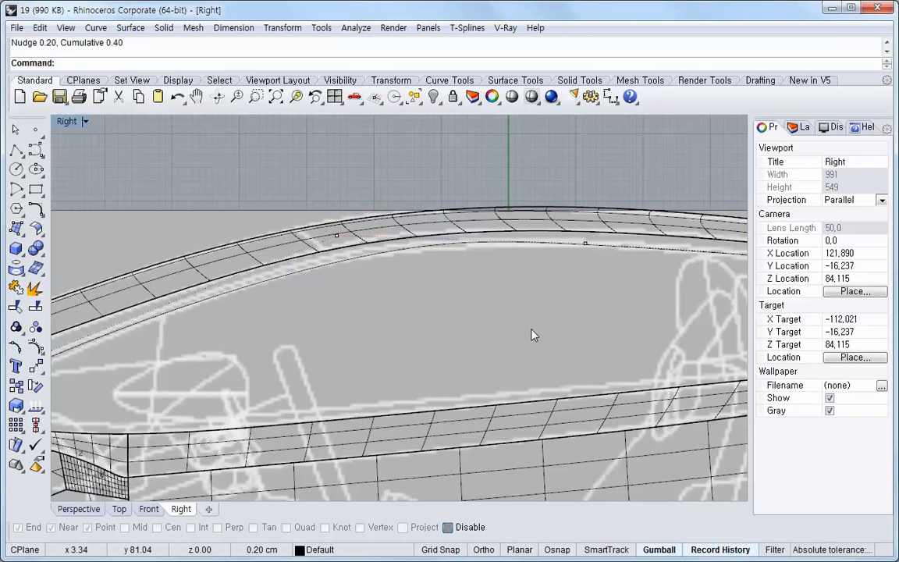
- Check the curve and its control points against the blueprint in the top and front views
left_click(117, 510)
scroll(361, 355, "down", 3)
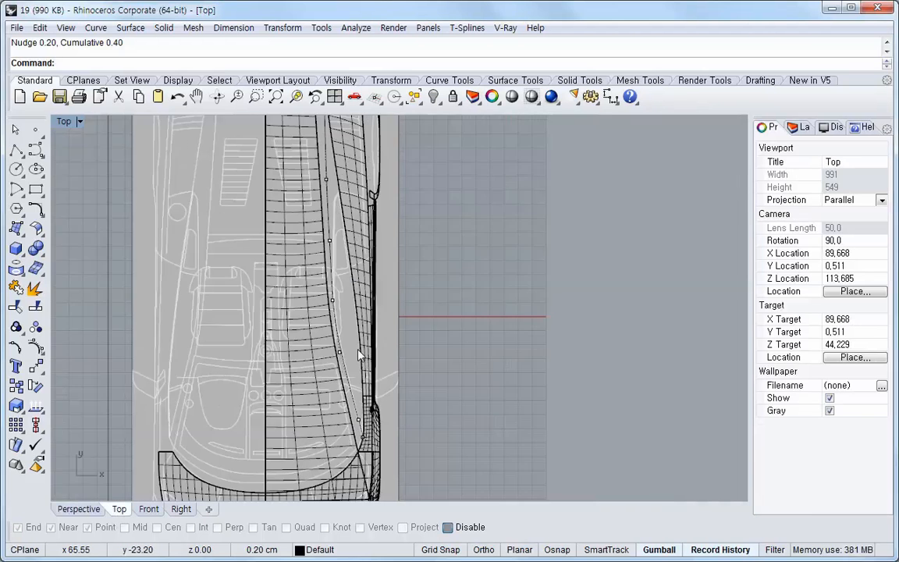
left_click(149, 510)
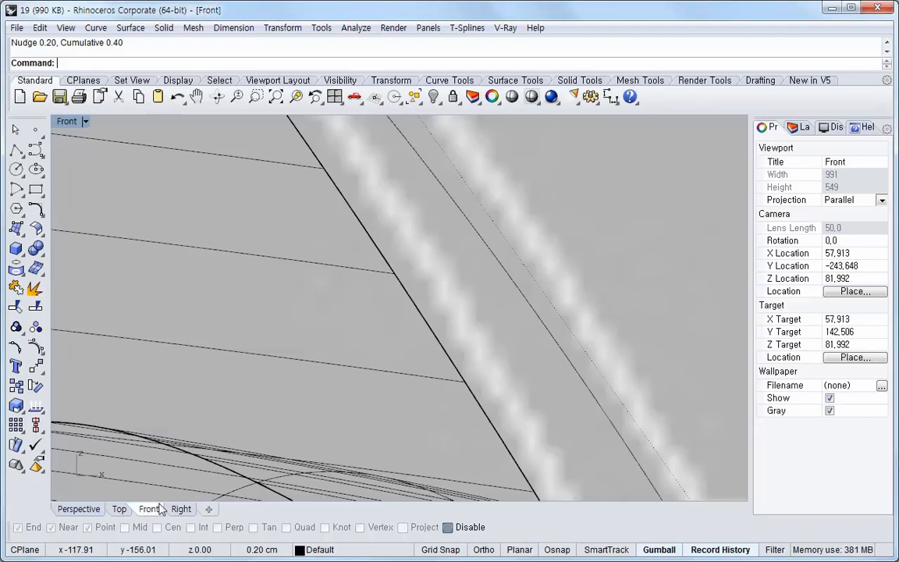
scroll(358, 328, "down", 3)
scroll(358, 329, "down", 1)
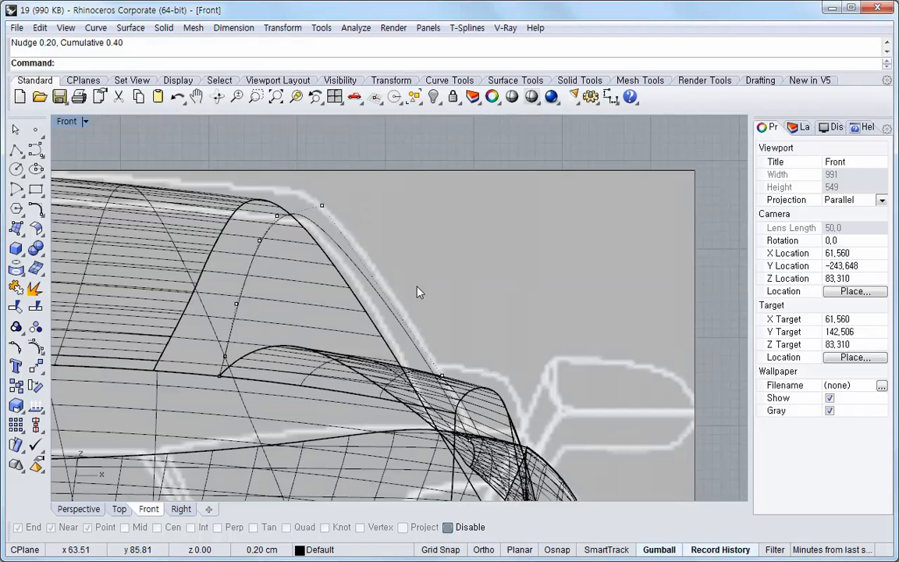
- Turn off the curve's control points and check its side profile against the blueprint's window outline from front to rear
key("F11")
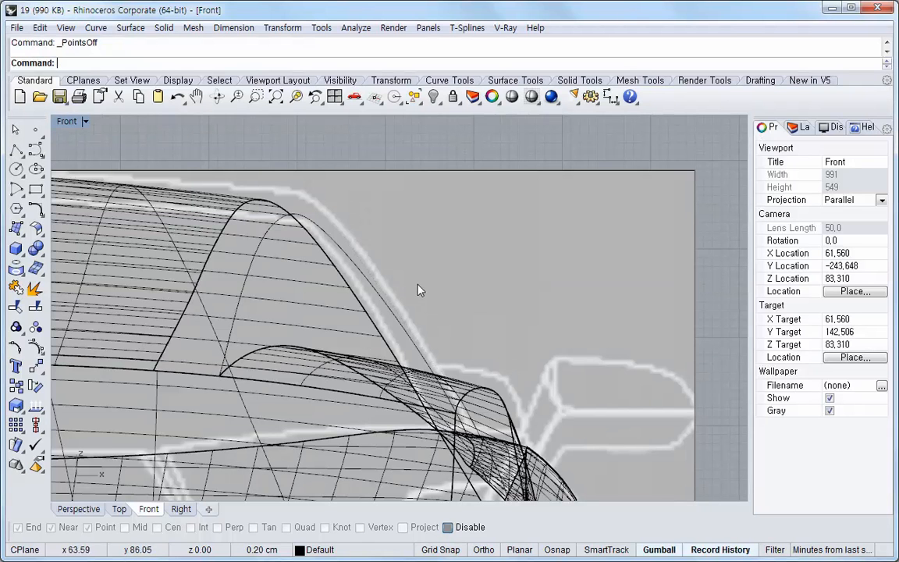
left_click(181, 509)
scroll(428, 349, "down", 2)
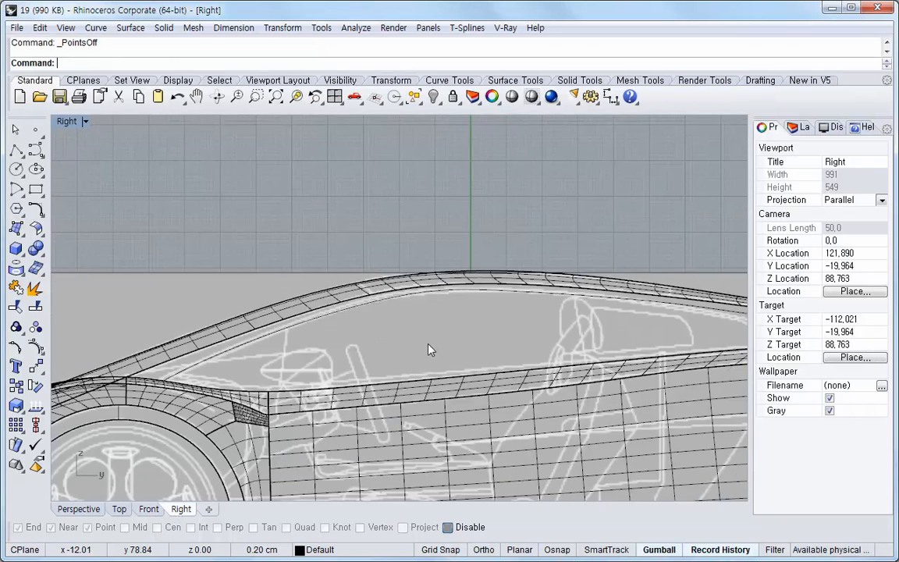
scroll(446, 361, "down", 1)
scroll(483, 348, "down", 1)
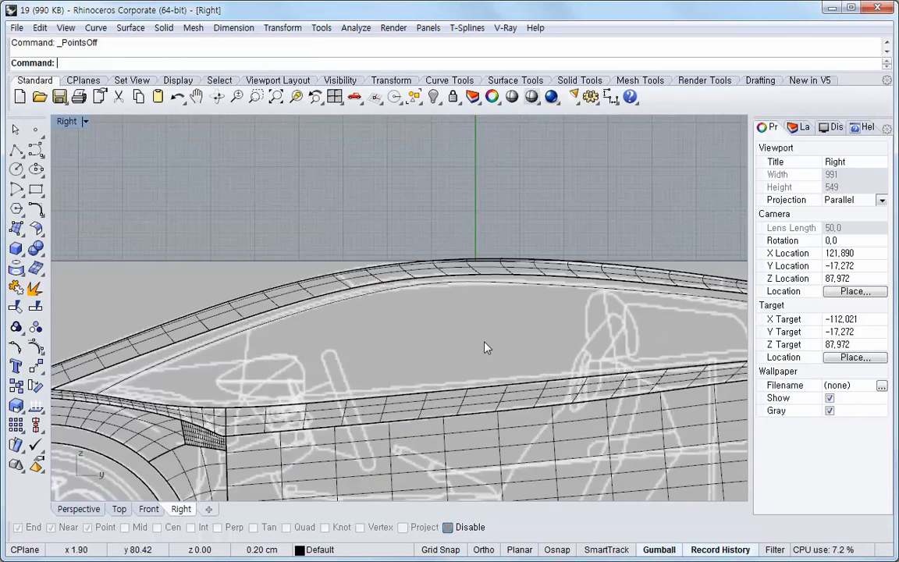
scroll(500, 345, "down", 1)
right_click_drag(620, 337, 460, 315)
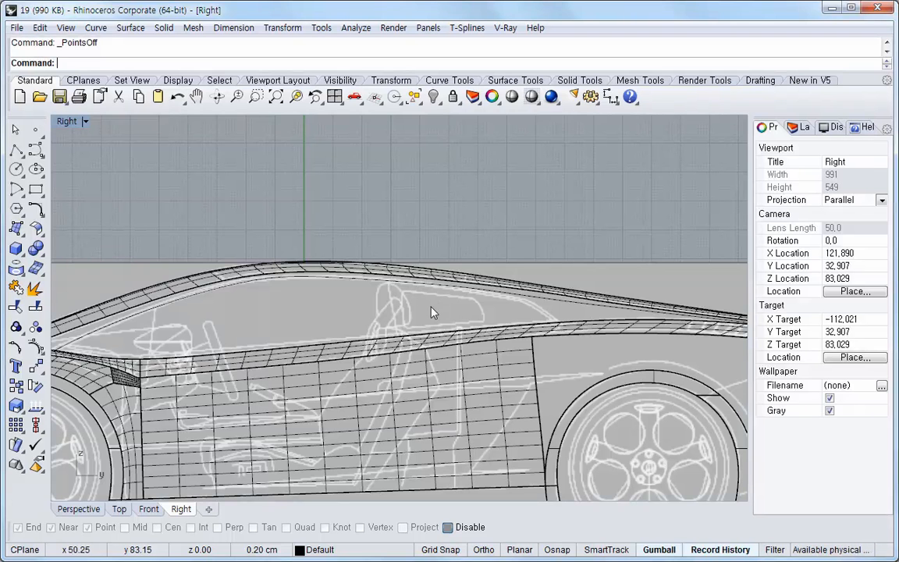
- Try to build a network surface over the side window from the lower body edge, guide curve, front fender edge and rear edge
left_click(79, 509)
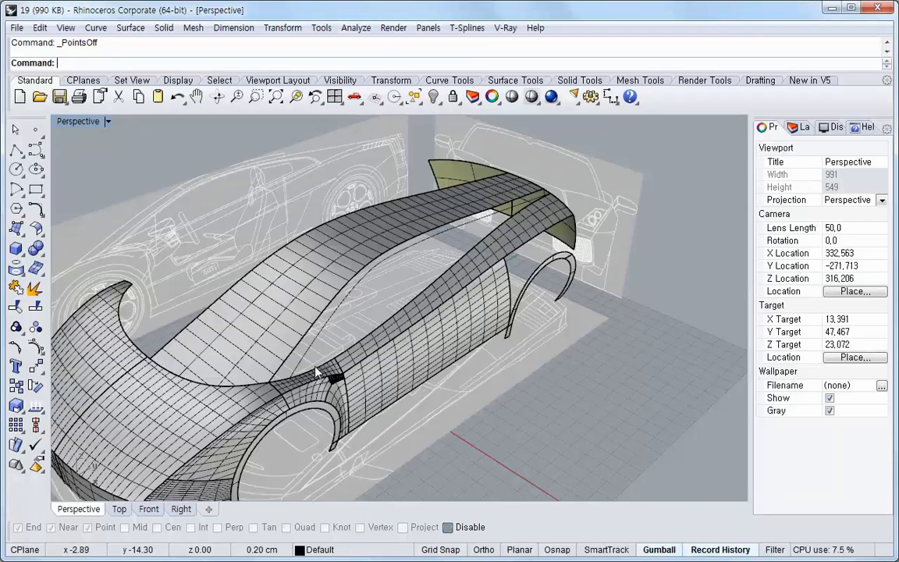
middle_click(590, 350)
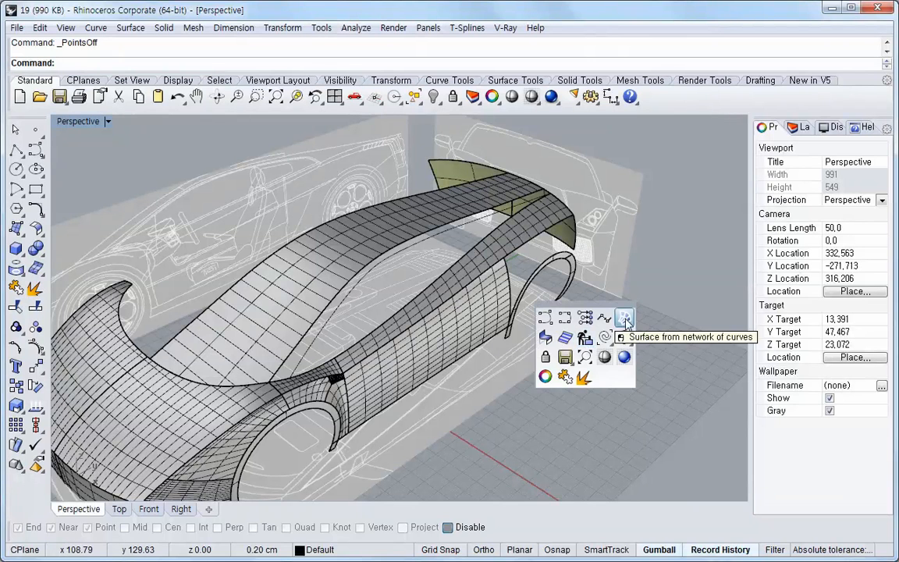
left_click(626, 320)
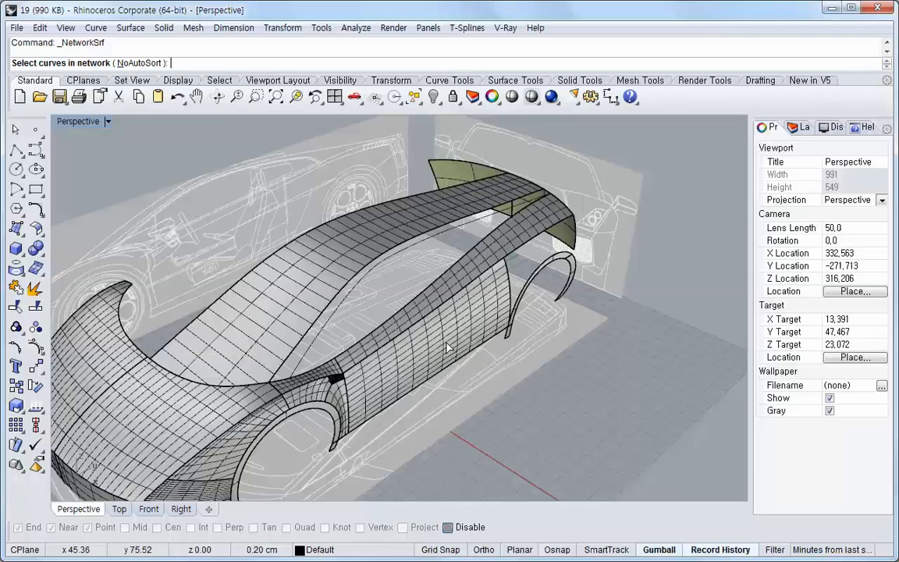
left_click(341, 357)
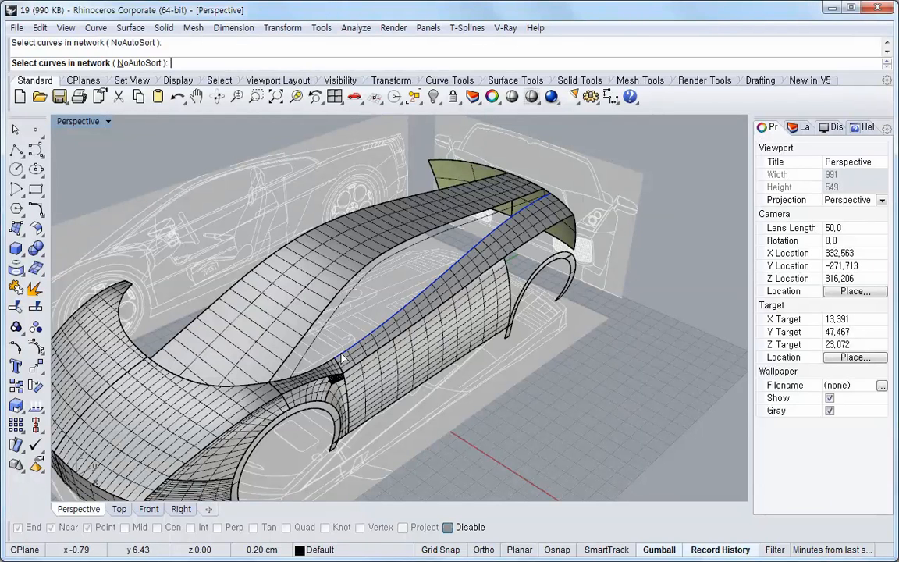
left_click(289, 360)
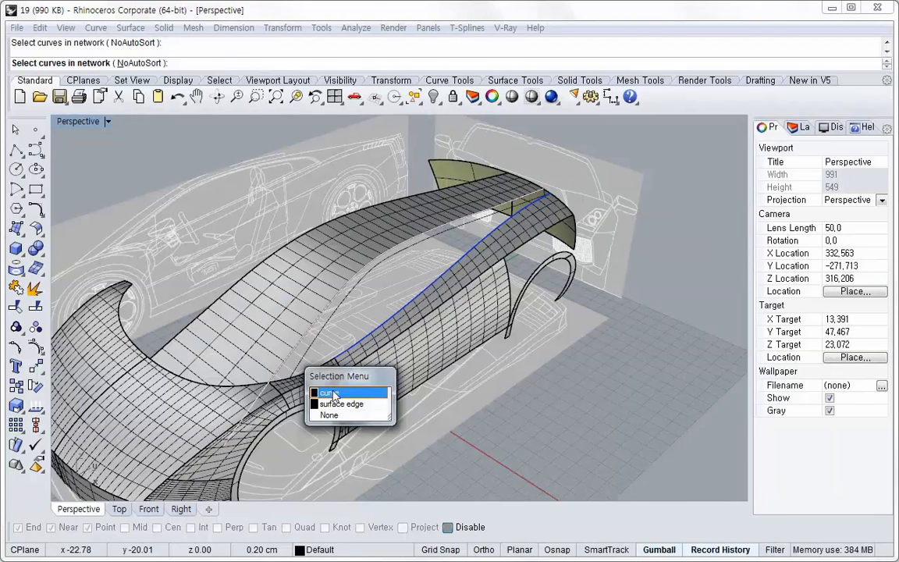
left_click(314, 389)
left_click(310, 376)
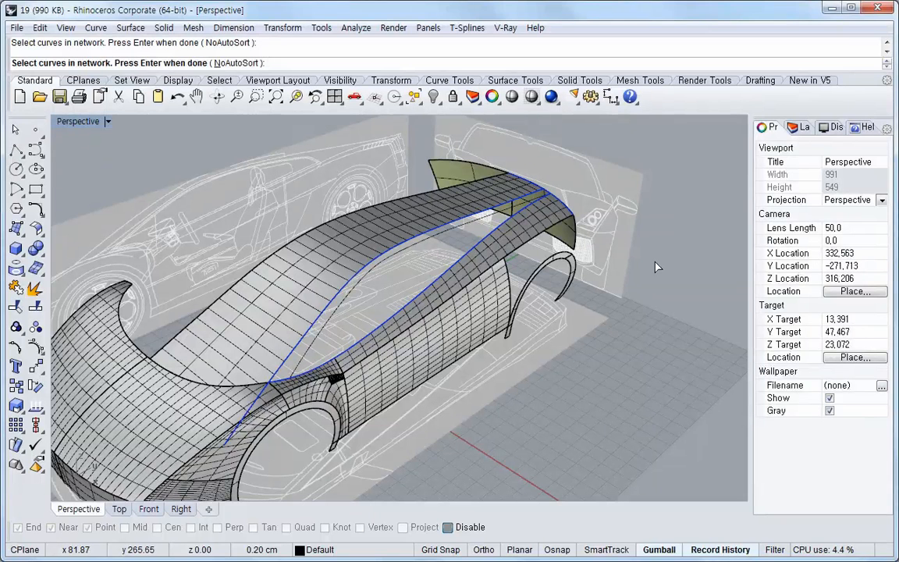
right_click(589, 236)
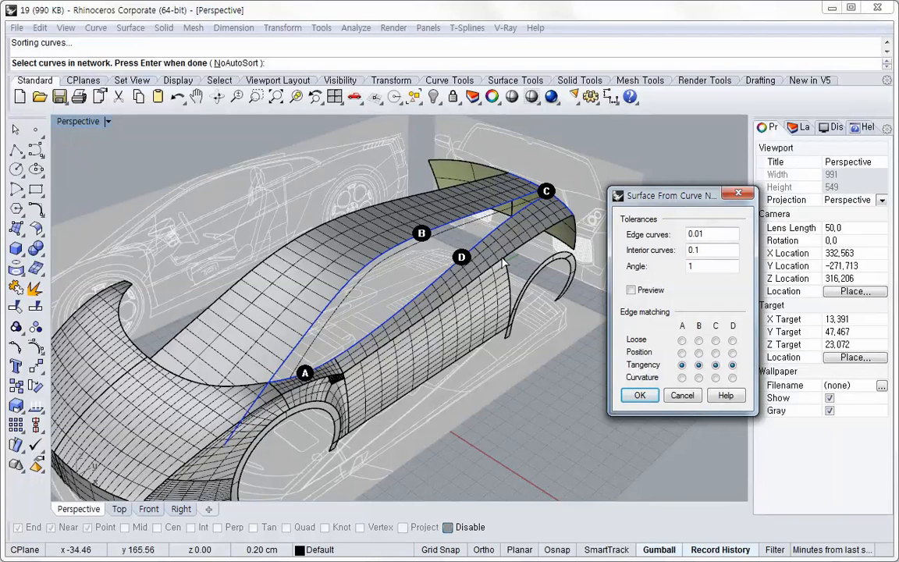
- Preview the network surface with Position matching on edges A to D, inspect it from several angles and cancel it
left_click(630, 290)
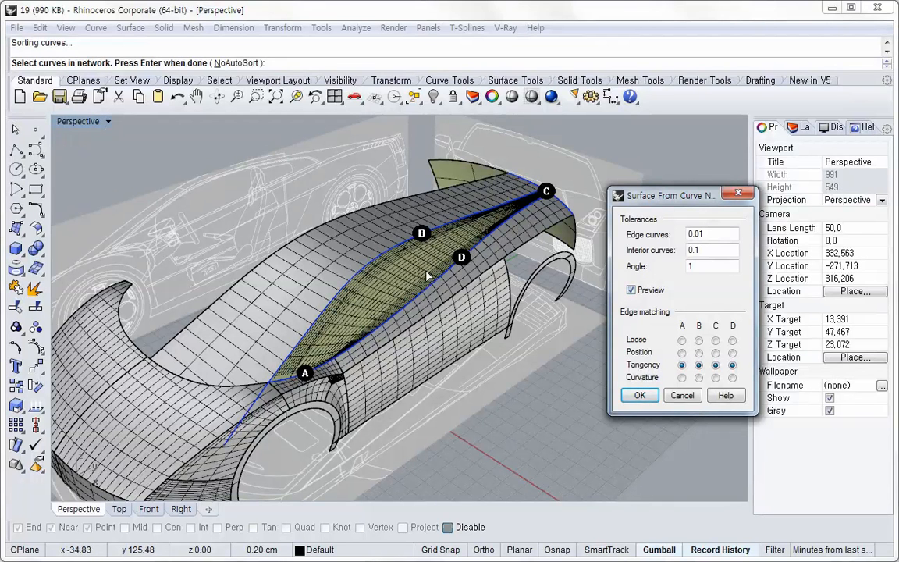
left_click(682, 352)
left_click(698, 351)
left_click(716, 352)
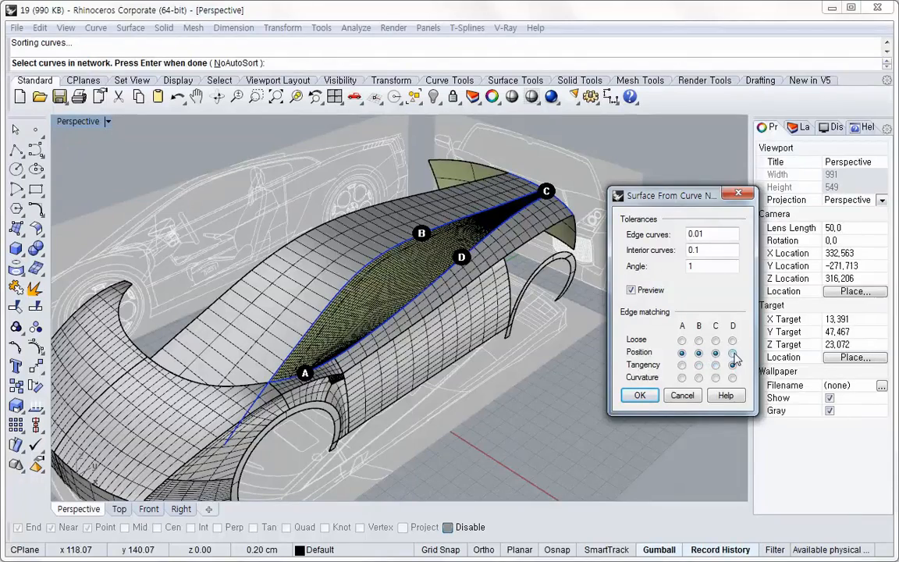
left_click(733, 352)
right_click_drag(413, 332, 469, 277)
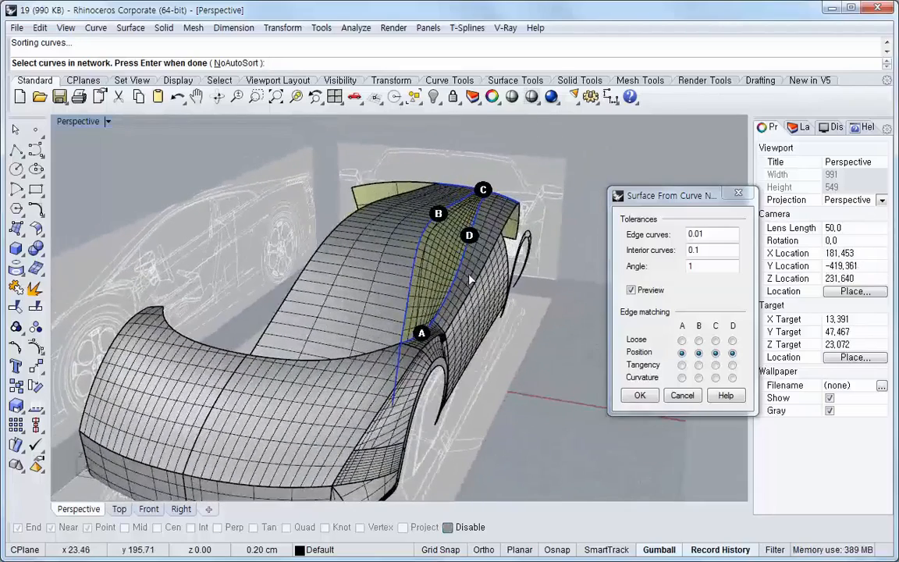
right_click_drag(441, 320, 609, 341)
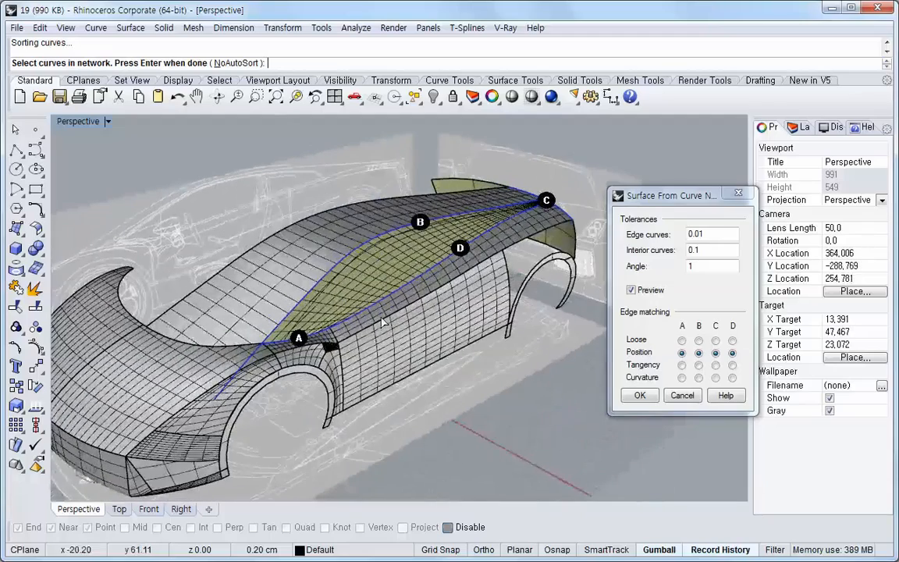
left_click(682, 395)
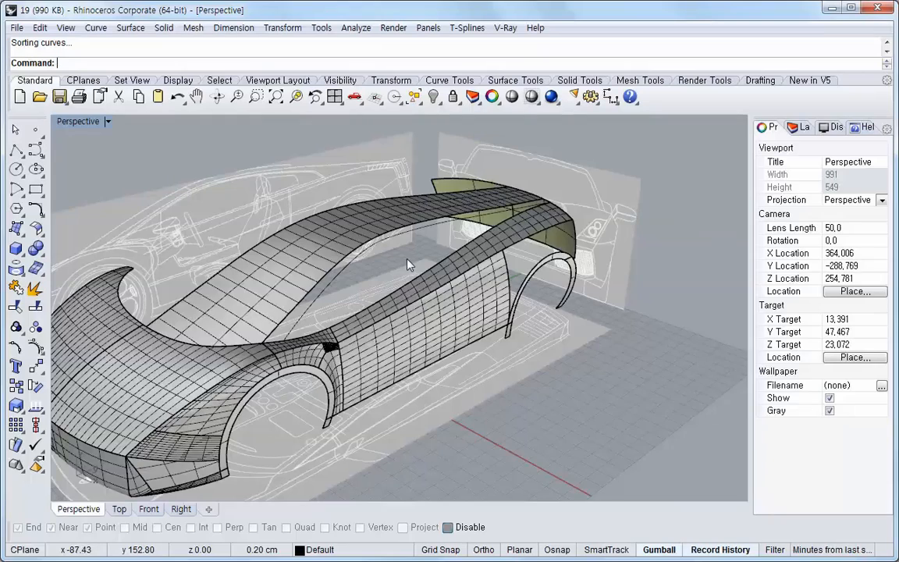
- Examine the narrowing gap between the roof edge, guide curve and lower body edge above the rear wheel in the side view
right_click_drag(437, 289, 368, 304)
left_click(181, 509)
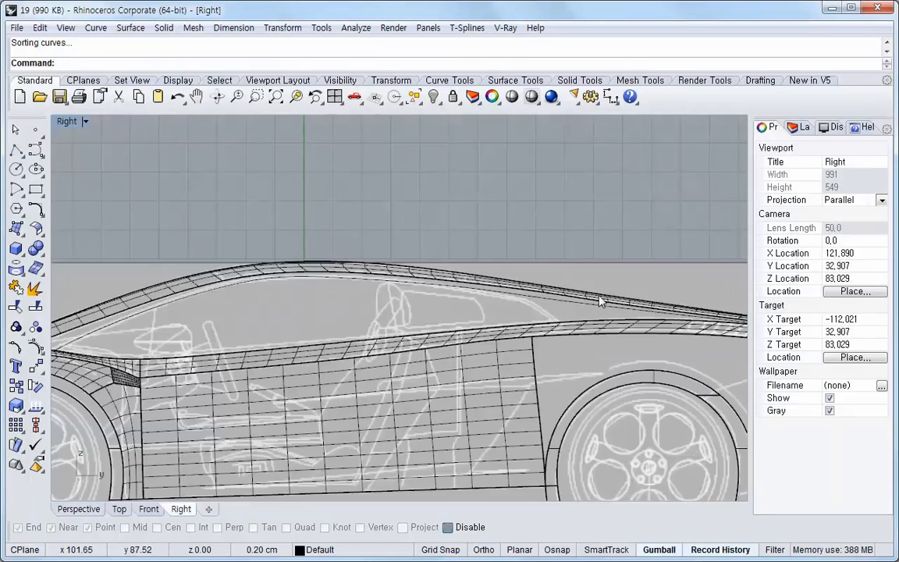
right_click_drag(600, 300, 405, 290)
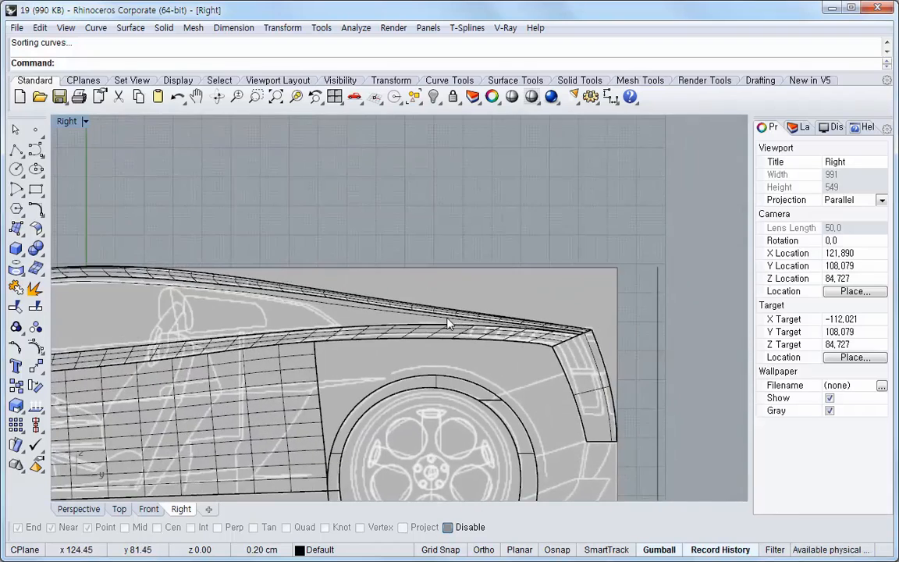
scroll(394, 337, "down", 3)
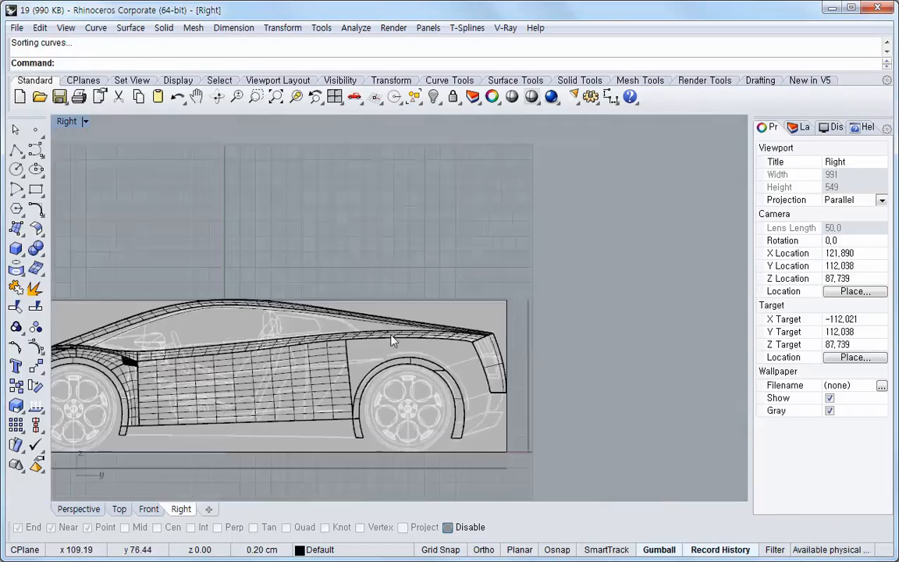
scroll(393, 339, "down", 1)
scroll(386, 337, "up", 3)
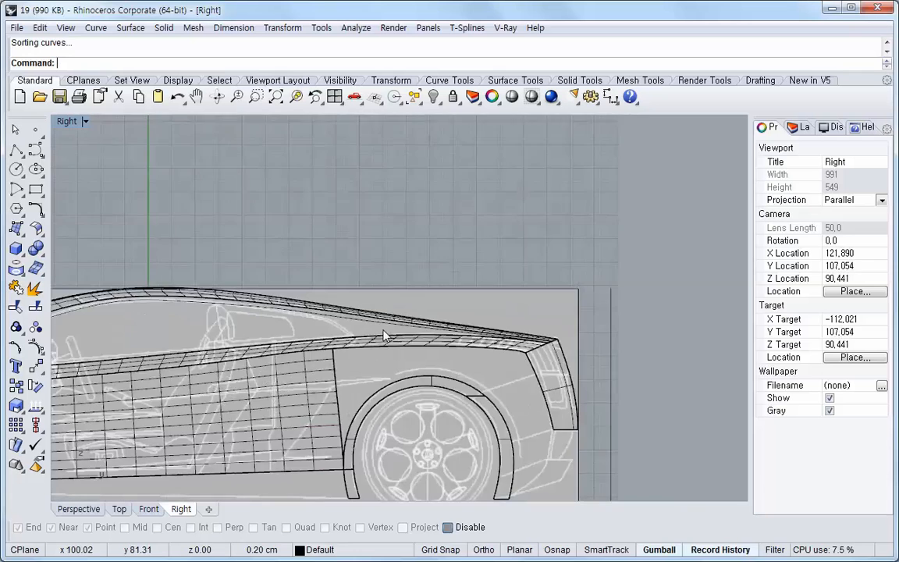
scroll(387, 334, "up", 3)
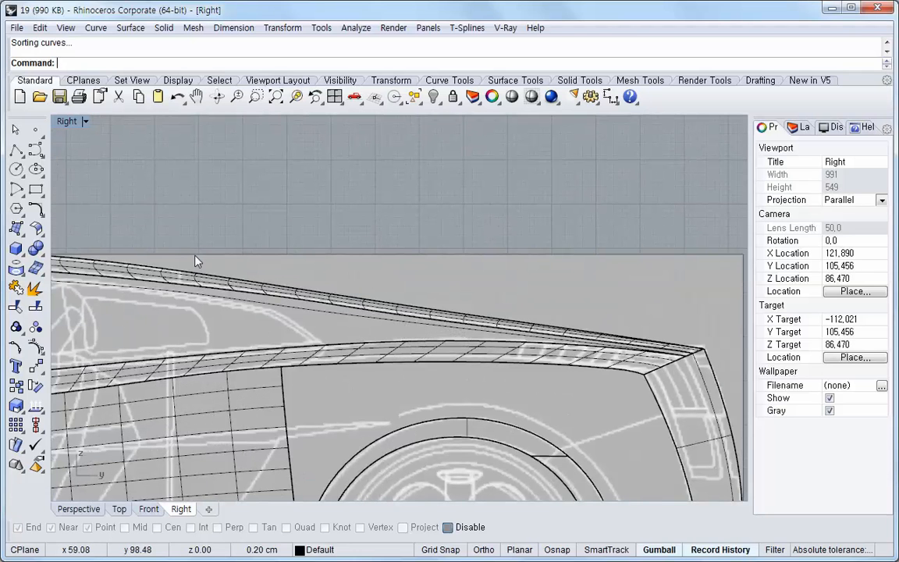
- Start an interpolated curve, trying degree 5 and then setting the degree back to 3
left_click(36, 148)
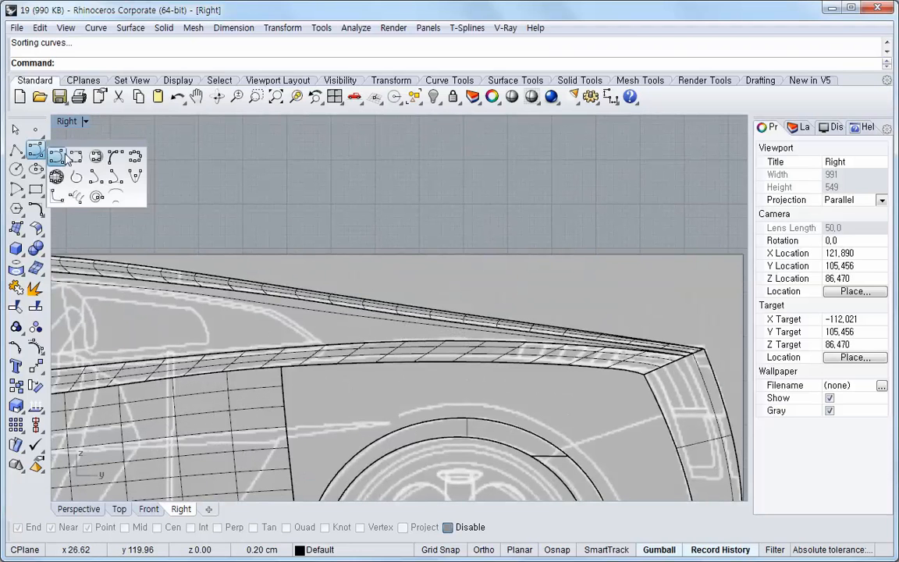
left_click(66, 157)
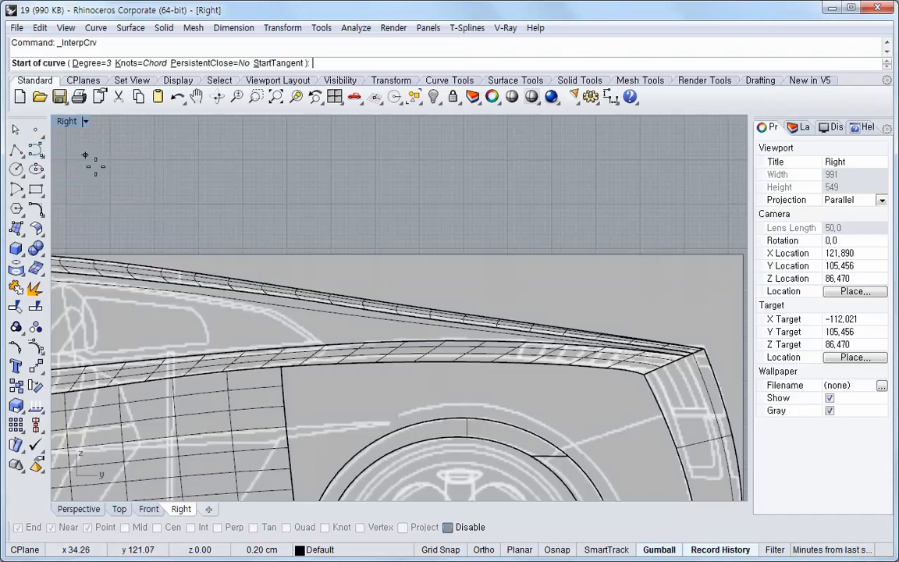
left_click(109, 63)
type("5")
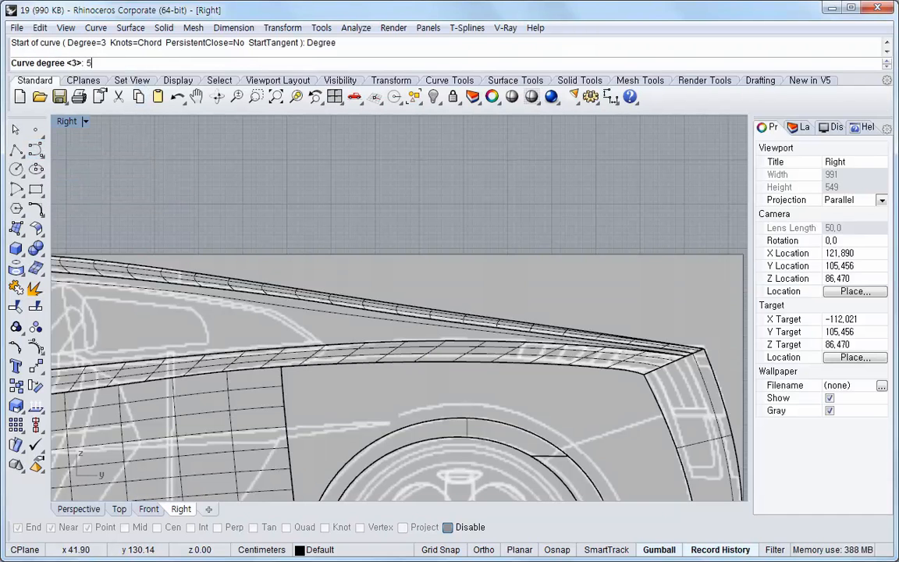
key("Return")
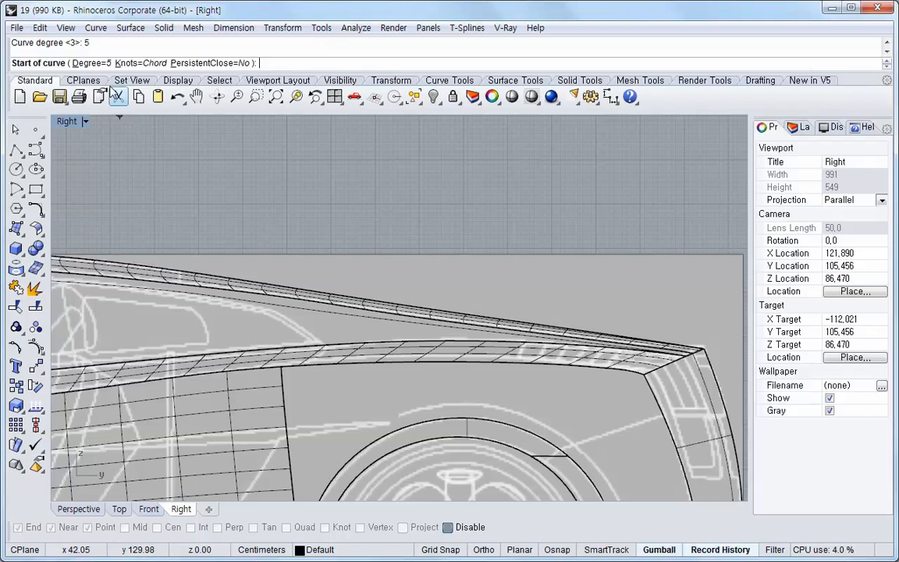
left_click(97, 63)
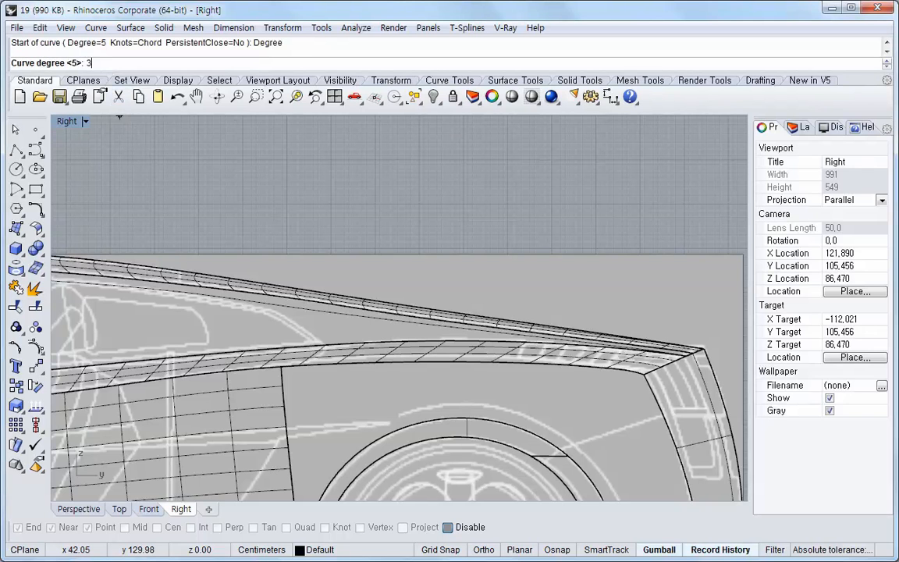
type("3")
key("Return")
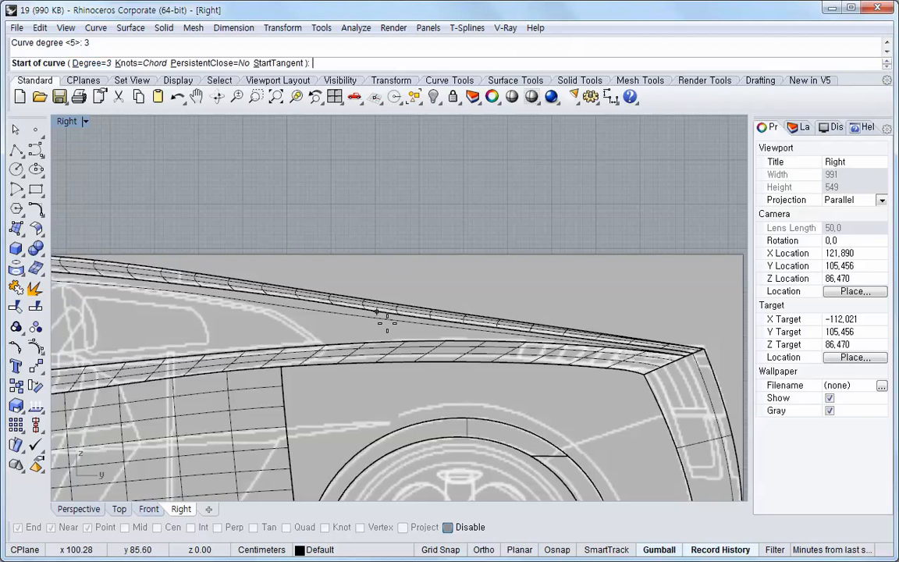
- With object snaps on, draw a near-vertical three-point curve above the rear wheel from the roof edge through the guide curve to the lower body edge
scroll(387, 323, "up", 2)
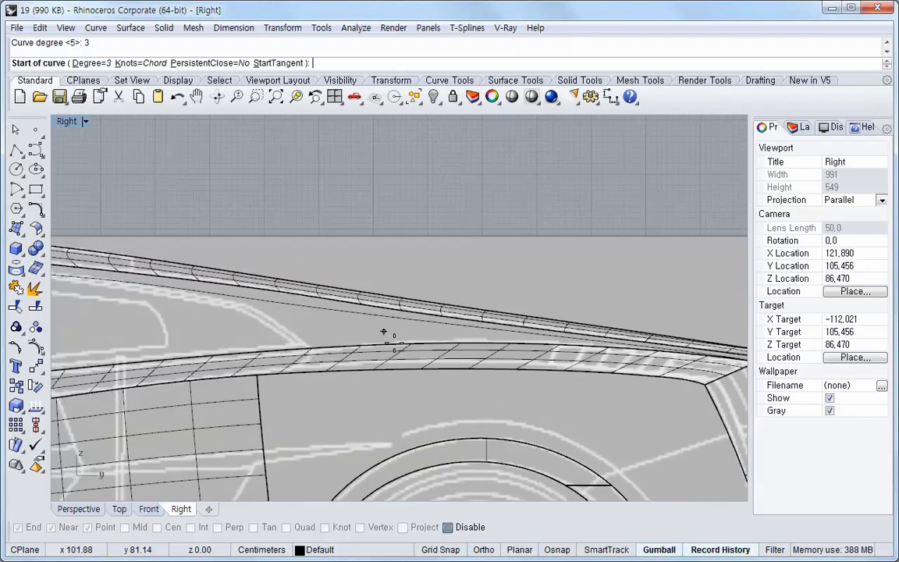
scroll(385, 333, "down", 4)
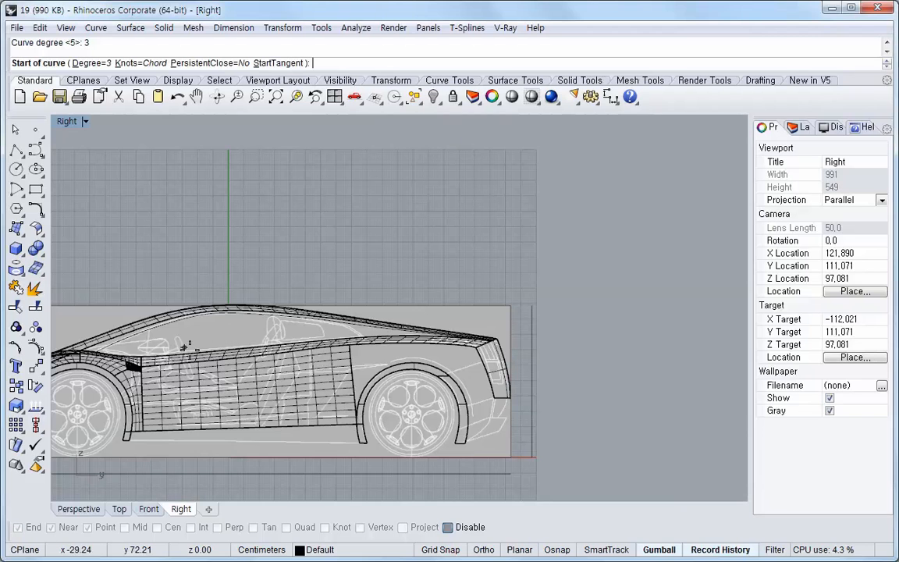
scroll(375, 320, "up", 5)
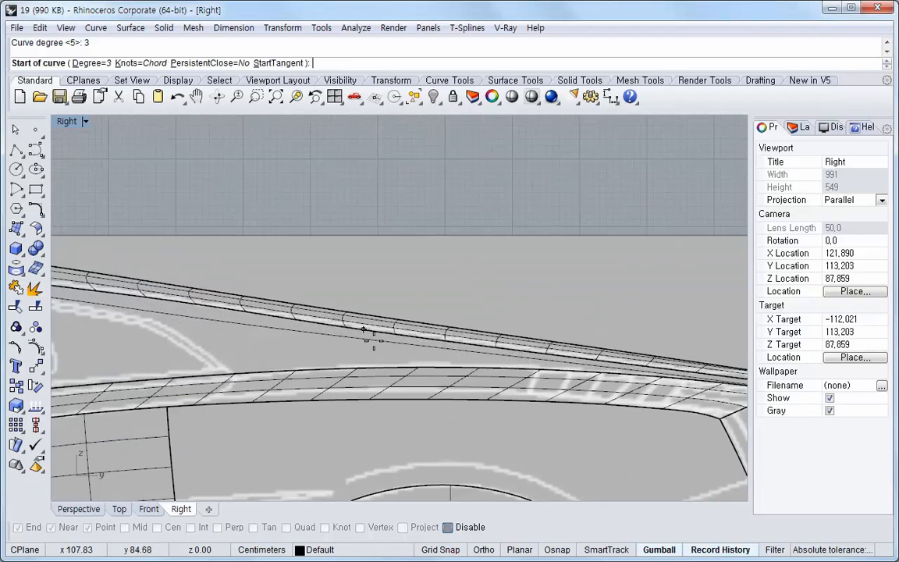
left_click(555, 551)
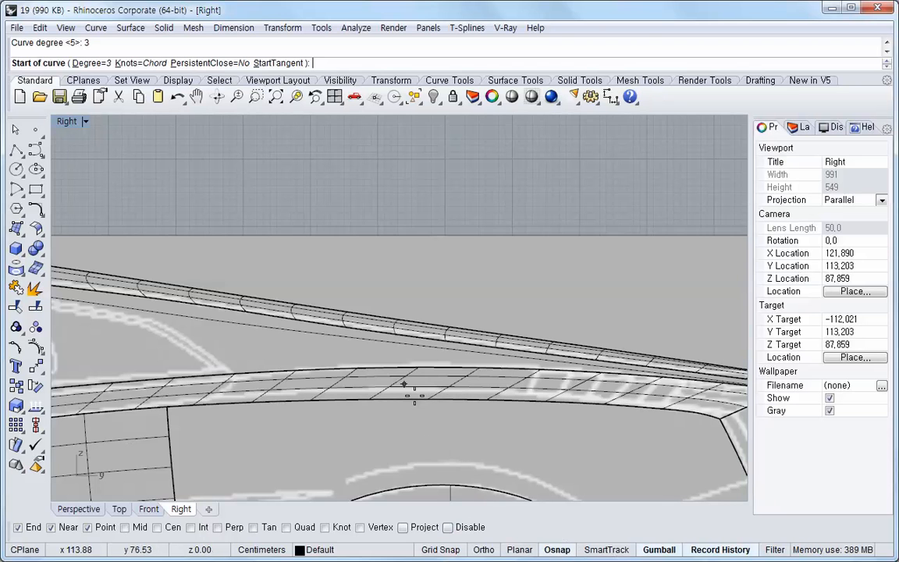
scroll(405, 336, "up", 3)
left_click(404, 335)
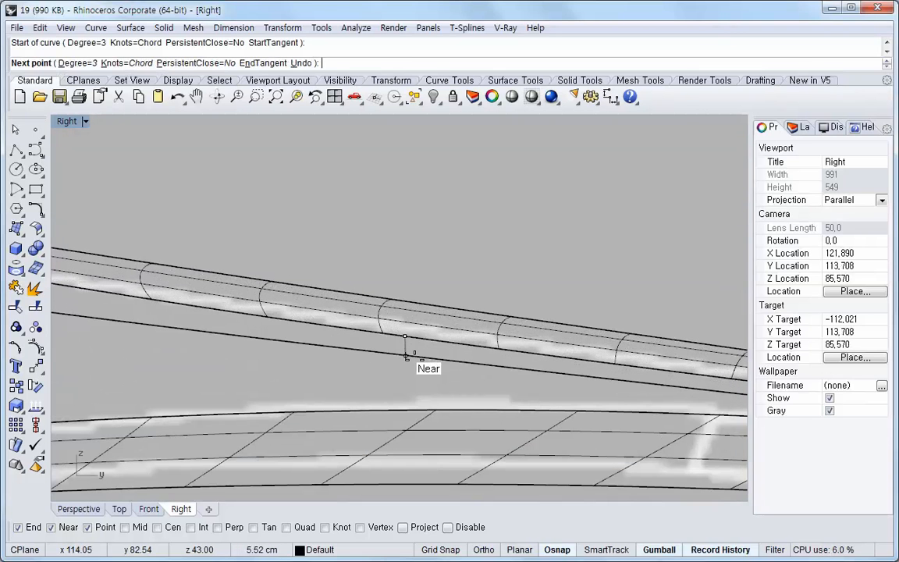
left_click(405, 355)
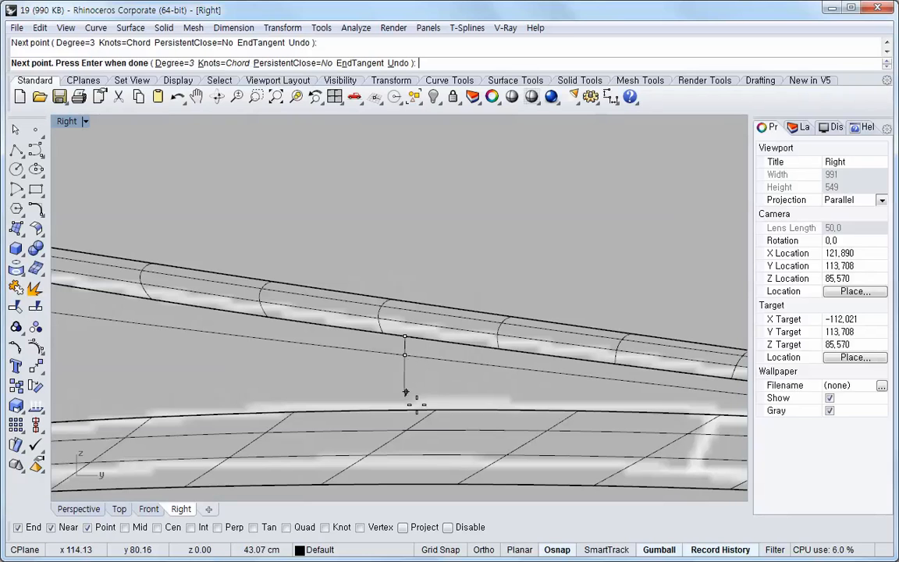
left_click(406, 409)
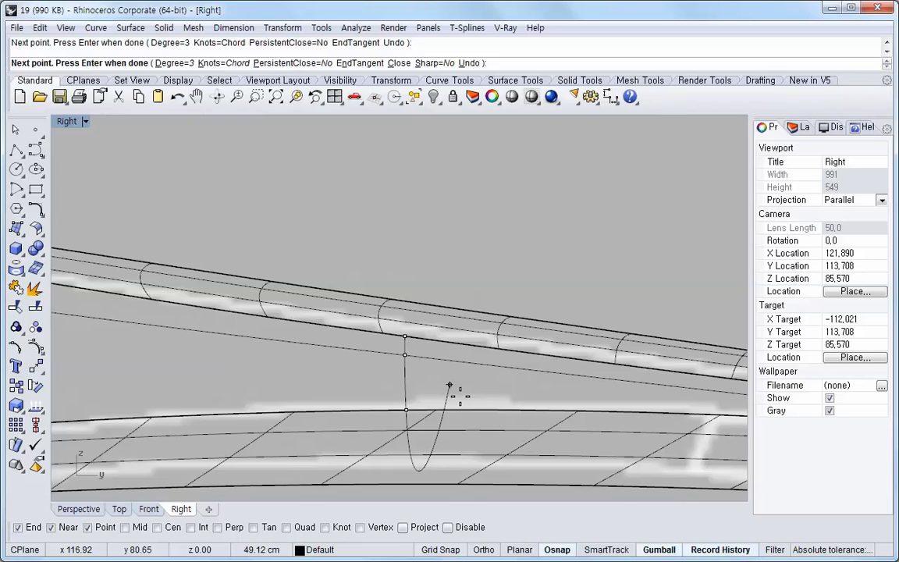
key("Return")
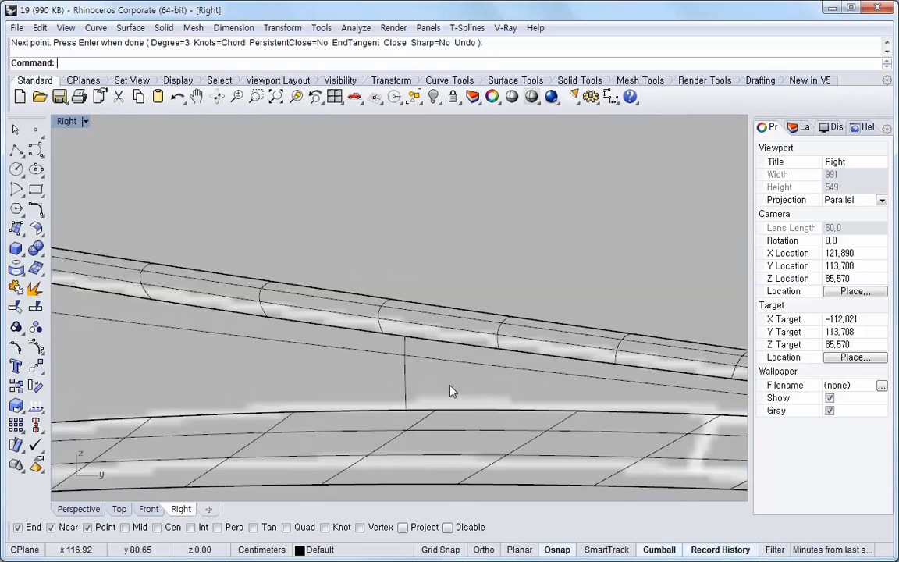
- In the side view, draw a three-point interpolated curve across the rear quarter window from the roof edge through the guide curve to the lower body edge
left_click(97, 512)
right_click_drag(533, 255, 521, 195)
scroll(529, 235, "up", 12)
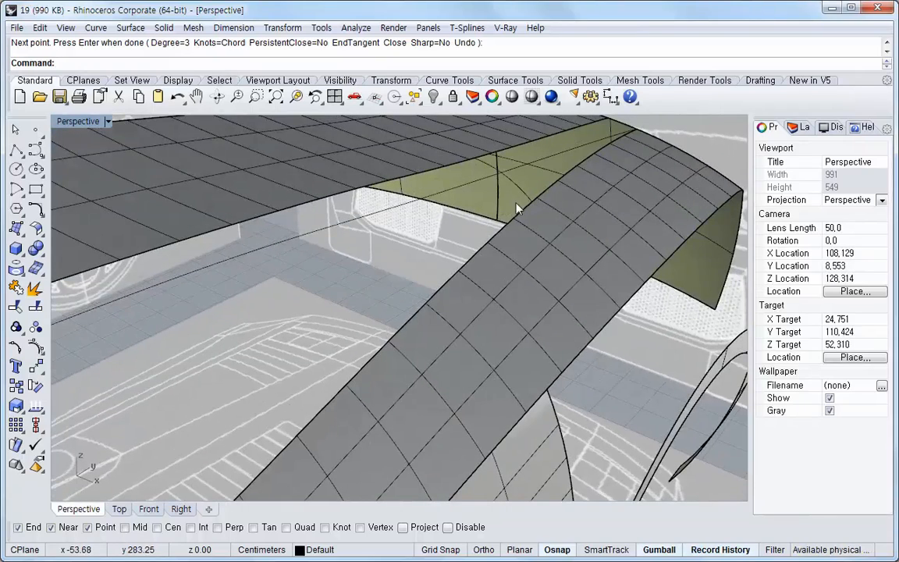
left_click(184, 509)
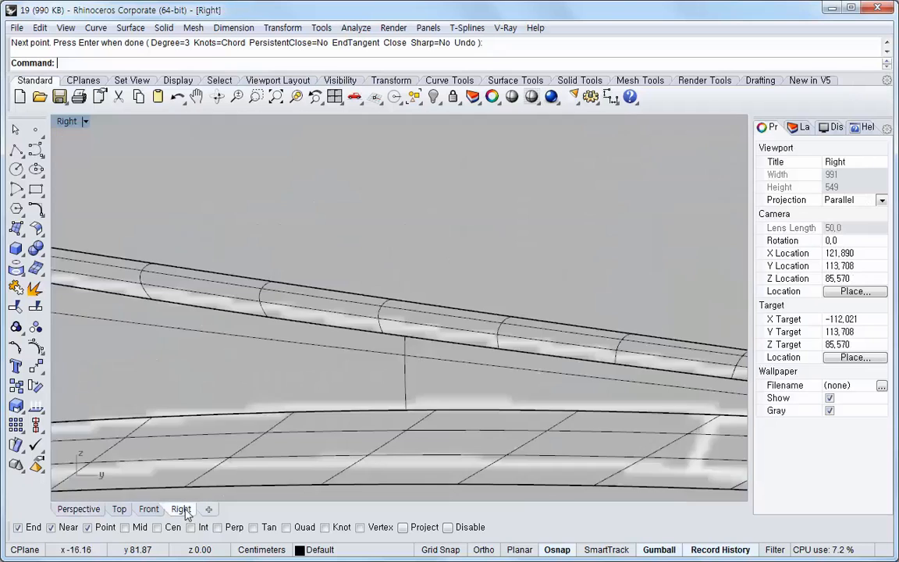
scroll(236, 381, "down", 2)
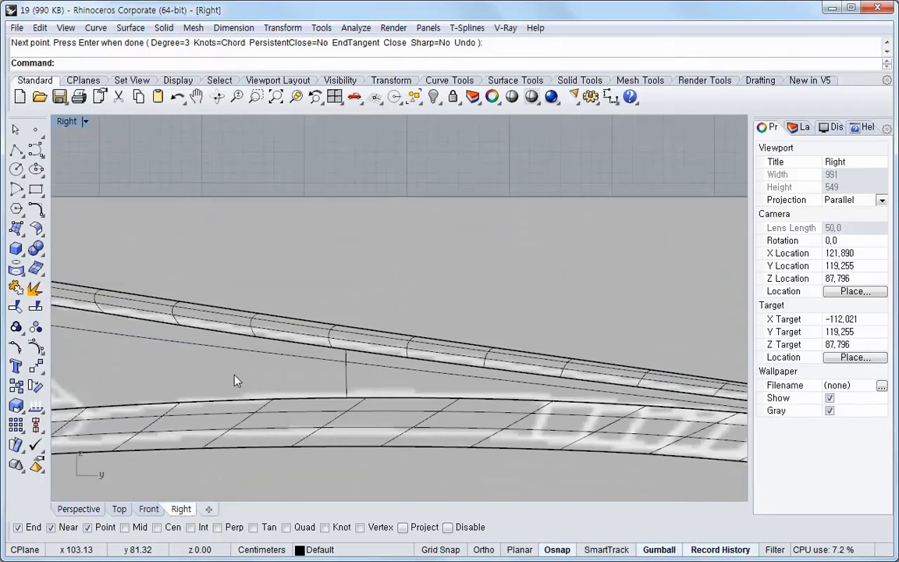
mouse_move(236, 381)
right_mouse_down()
mouse_move(317, 375)
mouse_move(510, 331)
right_mouse_up()
scroll(510, 332, "down", 4)
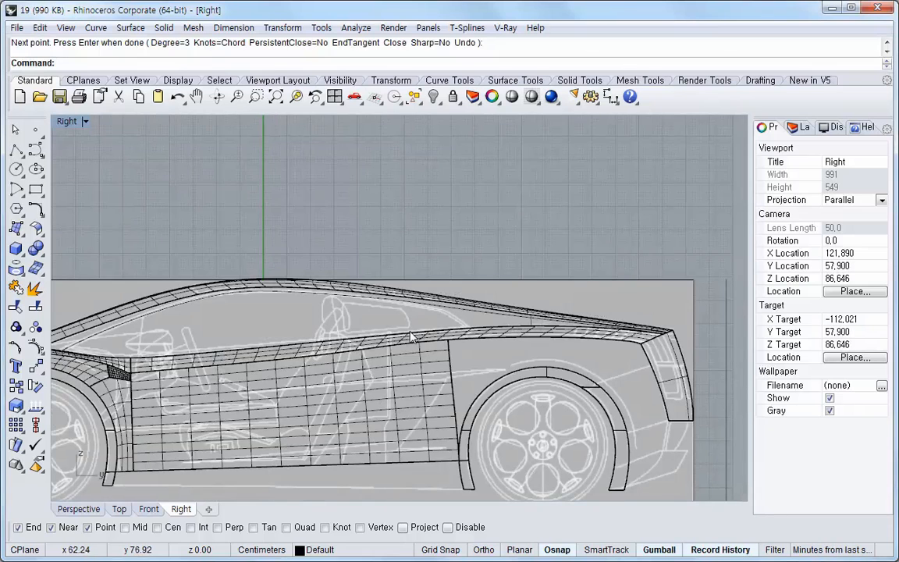
scroll(418, 325, "up", 6)
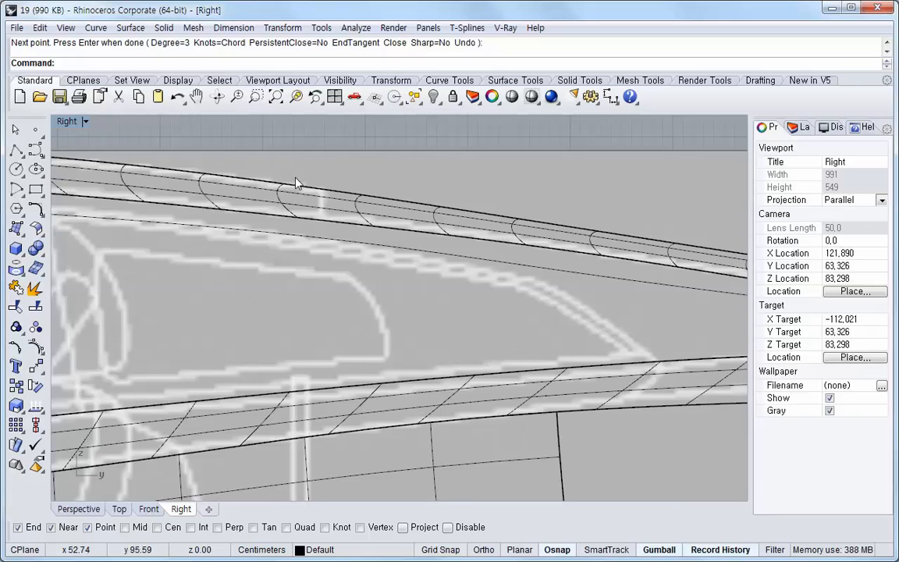
right_click(379, 145)
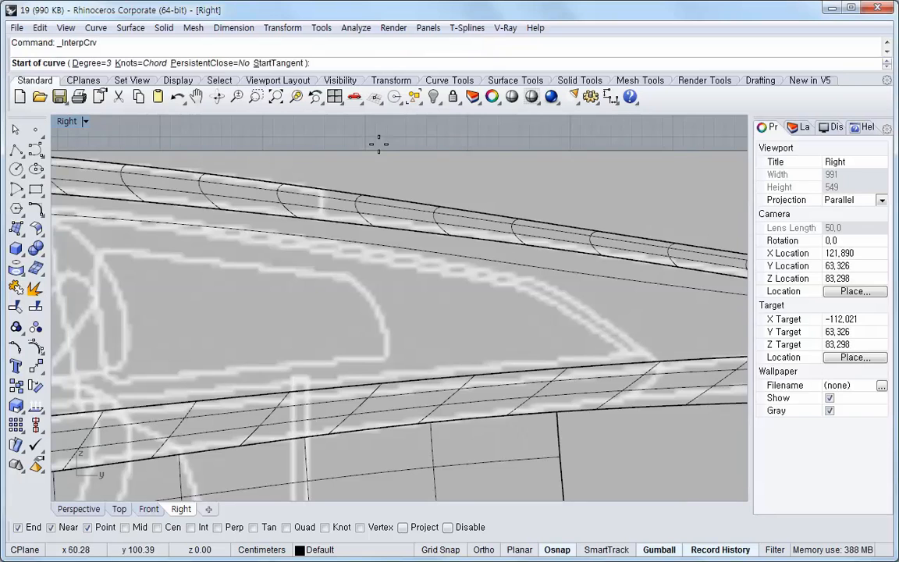
left_click(406, 231)
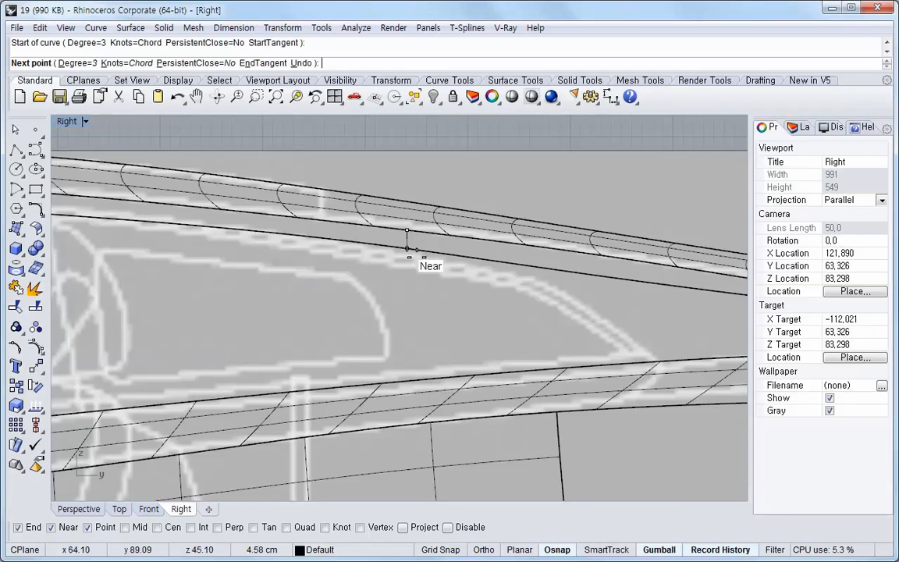
left_click(408, 250)
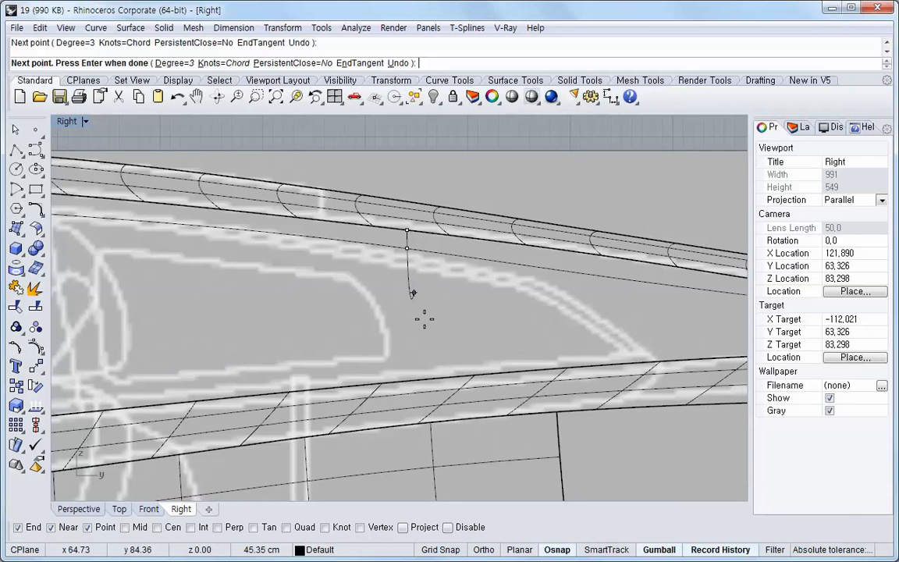
left_click(412, 381)
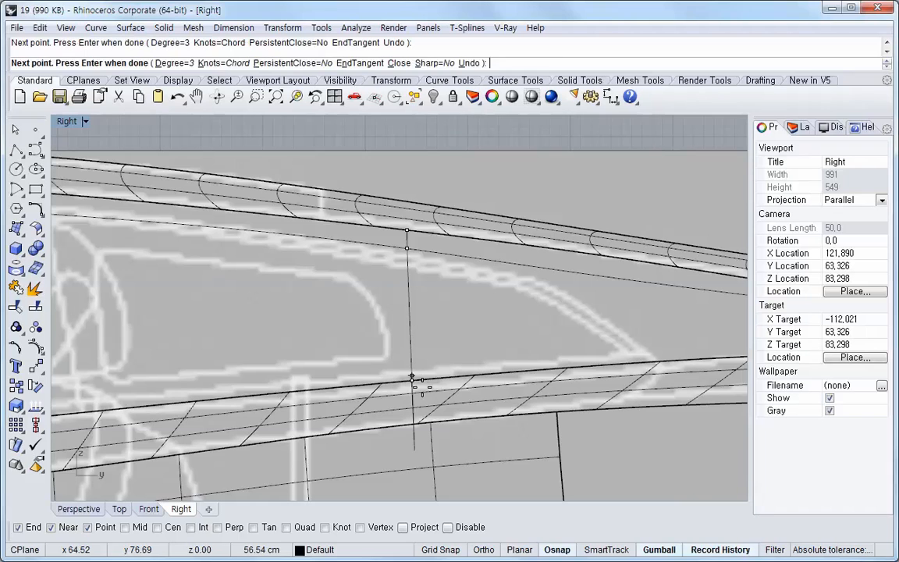
key("Return")
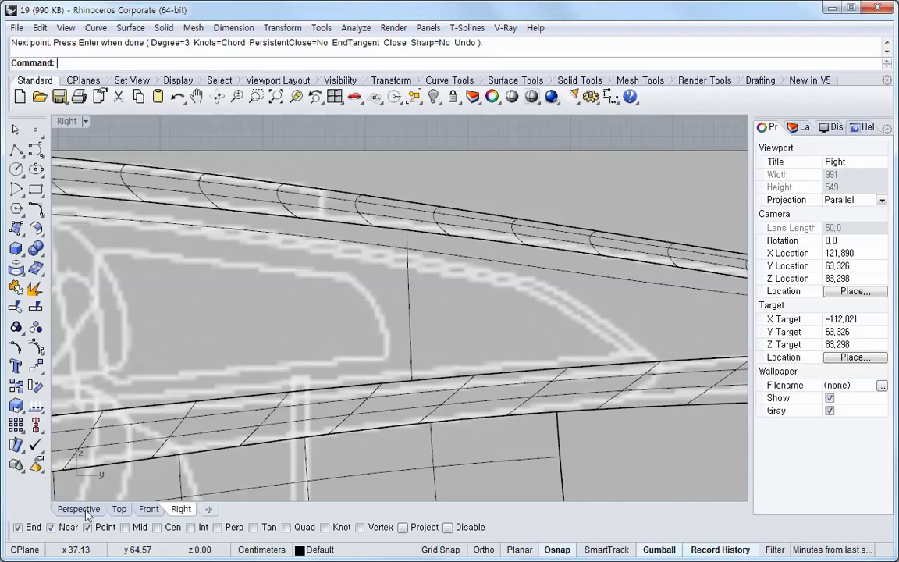
- Examine the rear quarter window cross-section curve in perspective and the remaining open window area in the side view
left_click(79, 509)
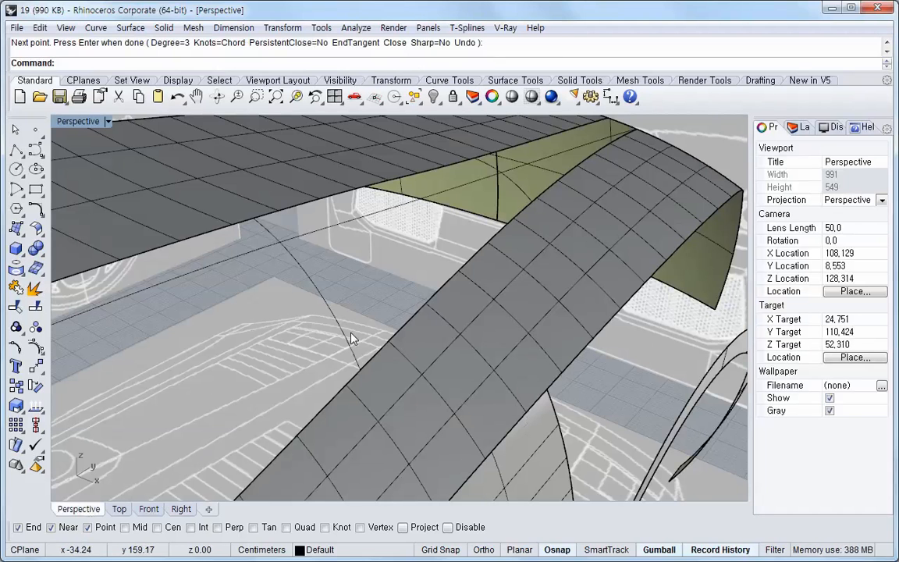
left_click(180, 509)
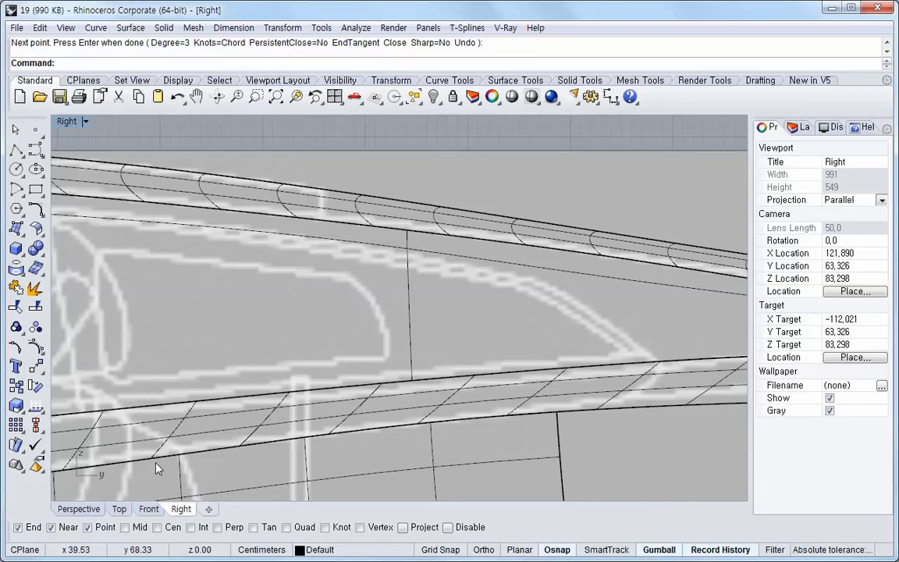
left_click(79, 509)
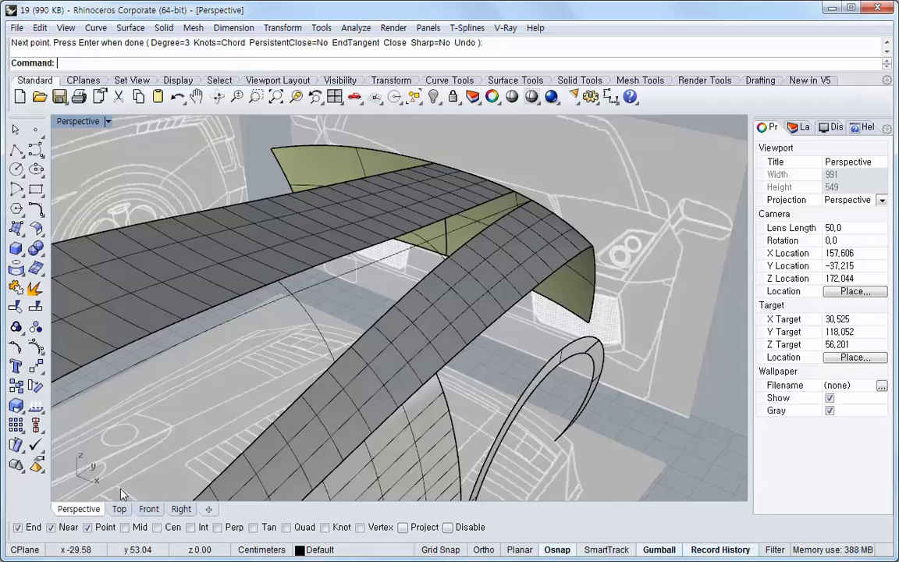
left_click(180, 508)
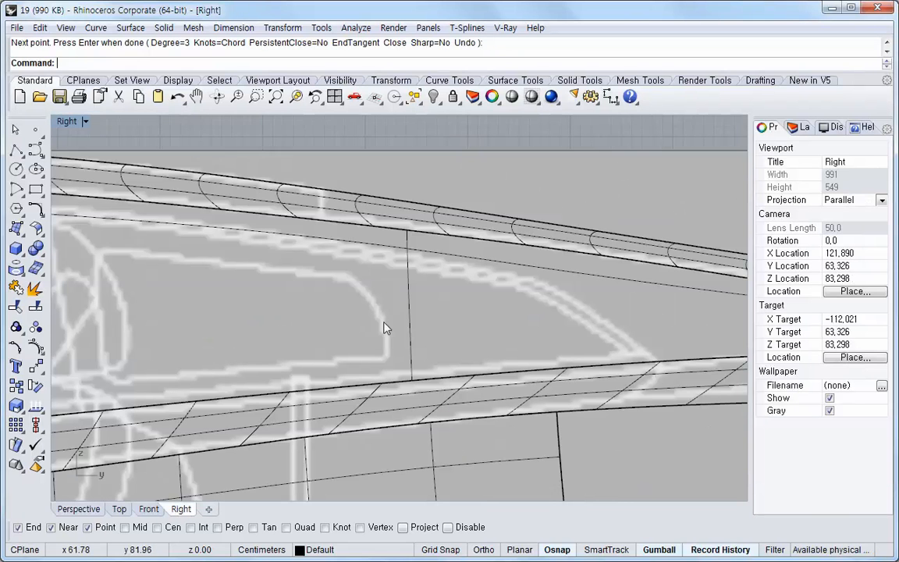
scroll(175, 334, "down", 2)
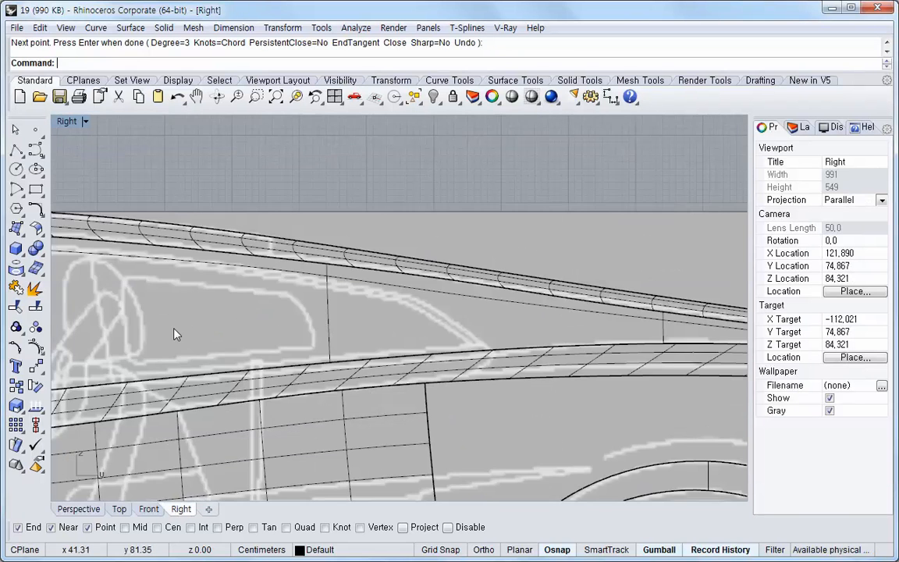
right_click_drag(238, 319, 584, 328)
scroll(401, 334, "down", 2)
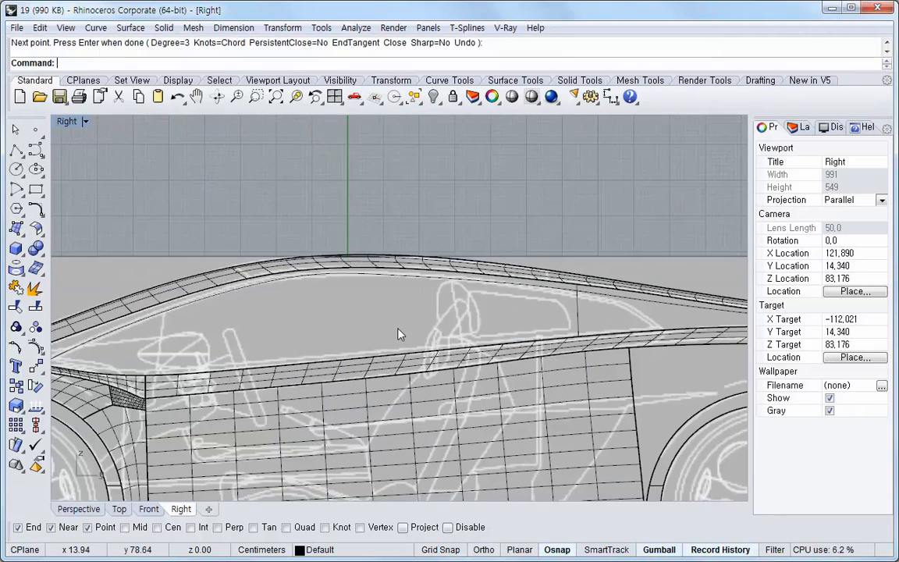
scroll(242, 344, "up", 2)
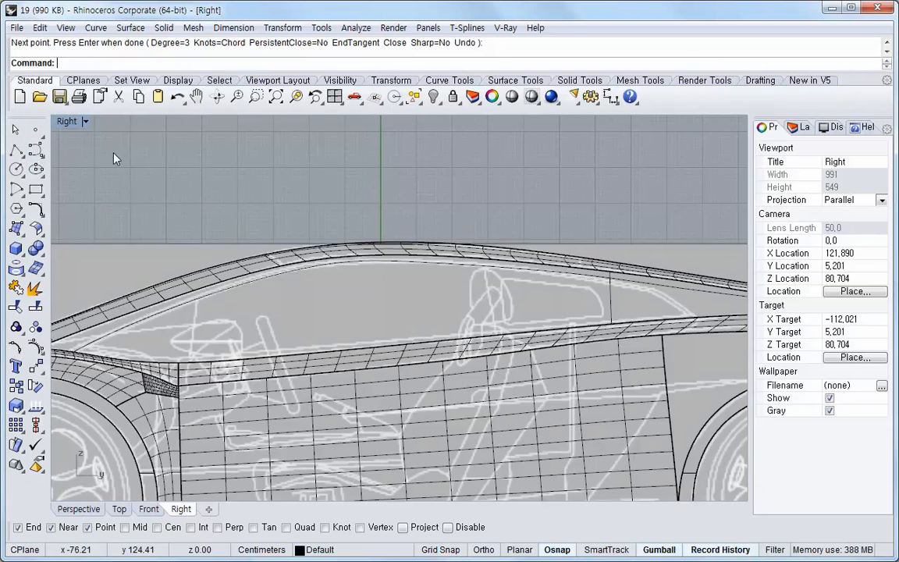
right_click(142, 156)
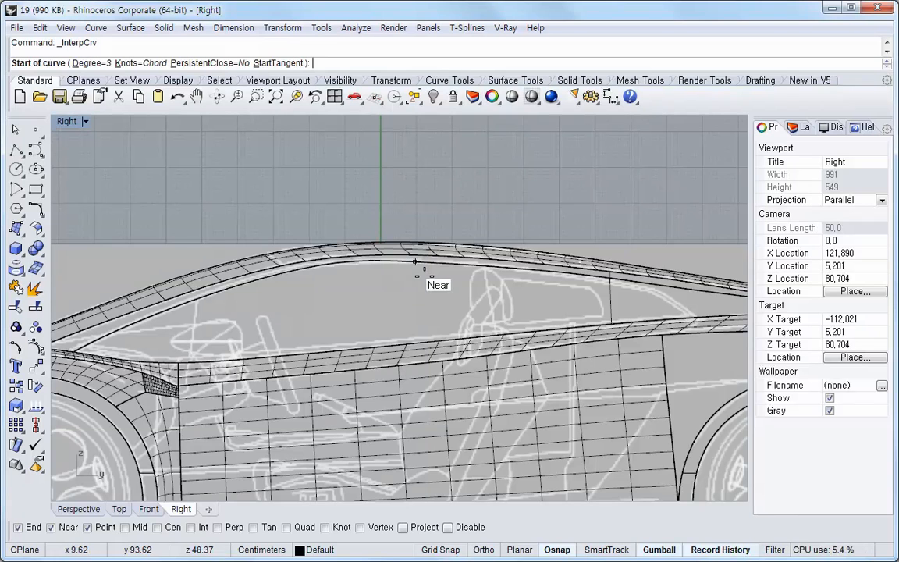
left_click(414, 263)
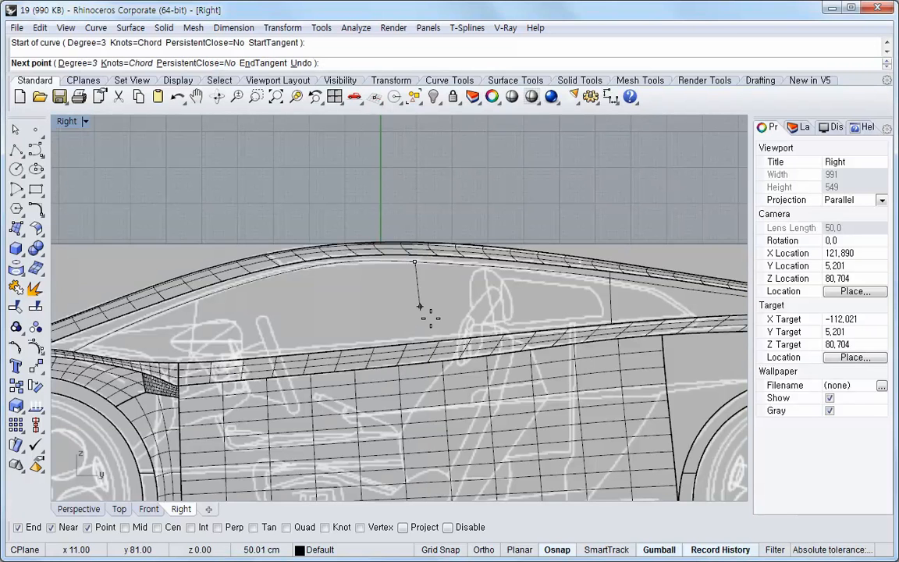
key("Escape")
- Draw a three-point cross-section curve just ahead of the seat outline, from the roof edge through the guide curve to the lower body edge
scroll(408, 270, "up", 3)
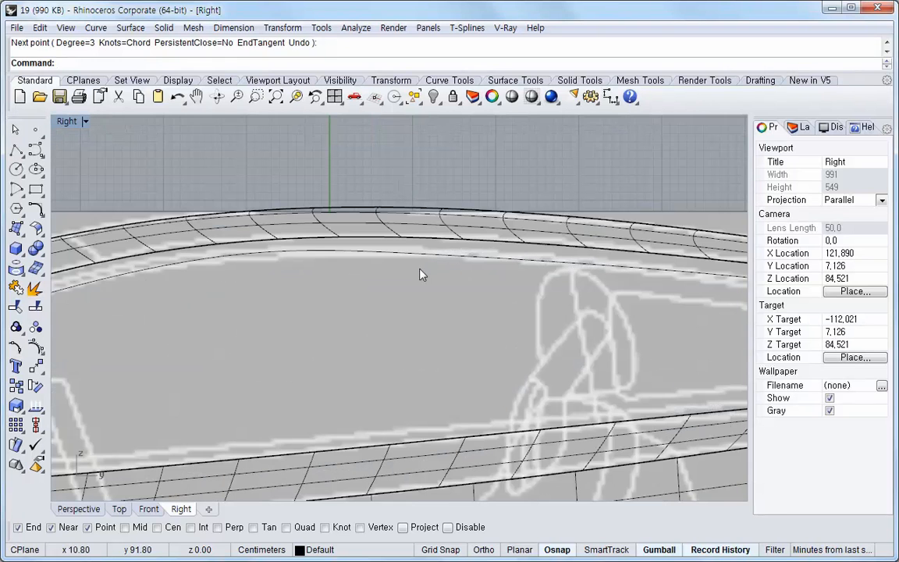
key("Return")
left_click(480, 249)
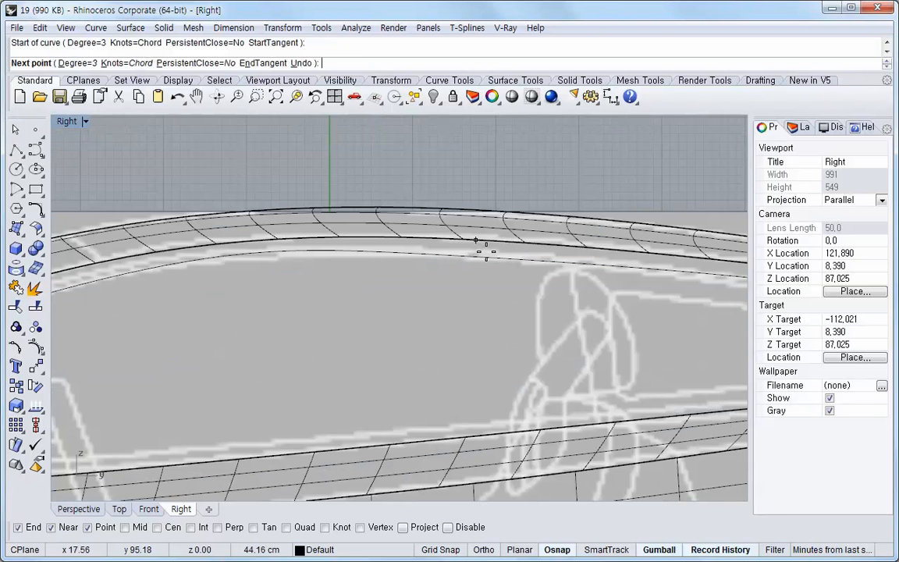
left_click(478, 256)
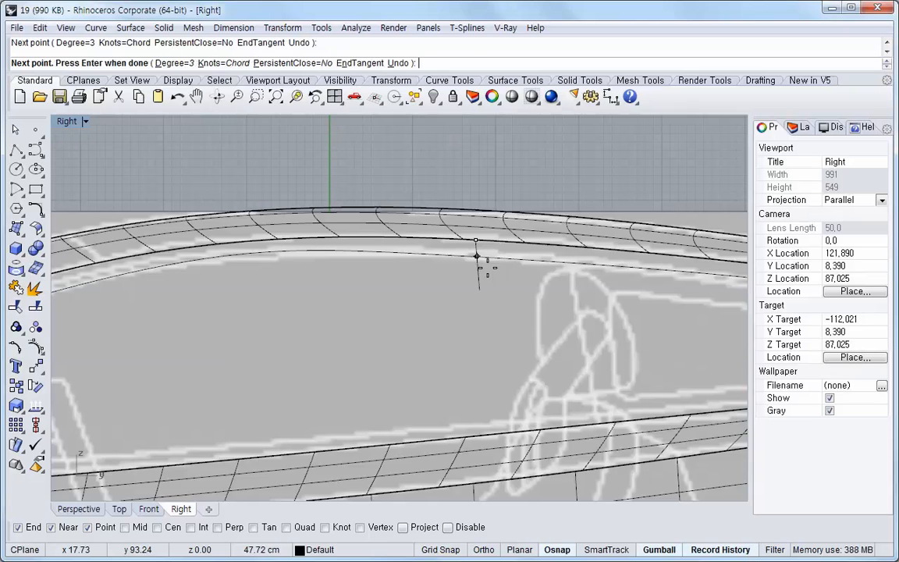
left_click(486, 425)
key("Return")
- Add another three-point cross-section curve across the middle of the side window, ahead of the roof peak, from roof edge through guide curve to body edge
right_click_drag(304, 382, 567, 269)
scroll(415, 238, "down", 4)
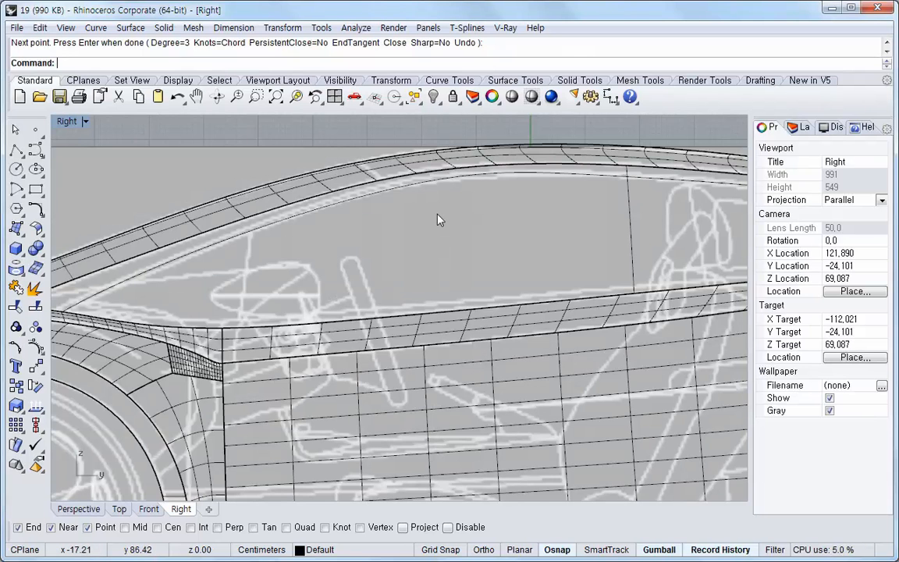
key("Return")
left_click(465, 181)
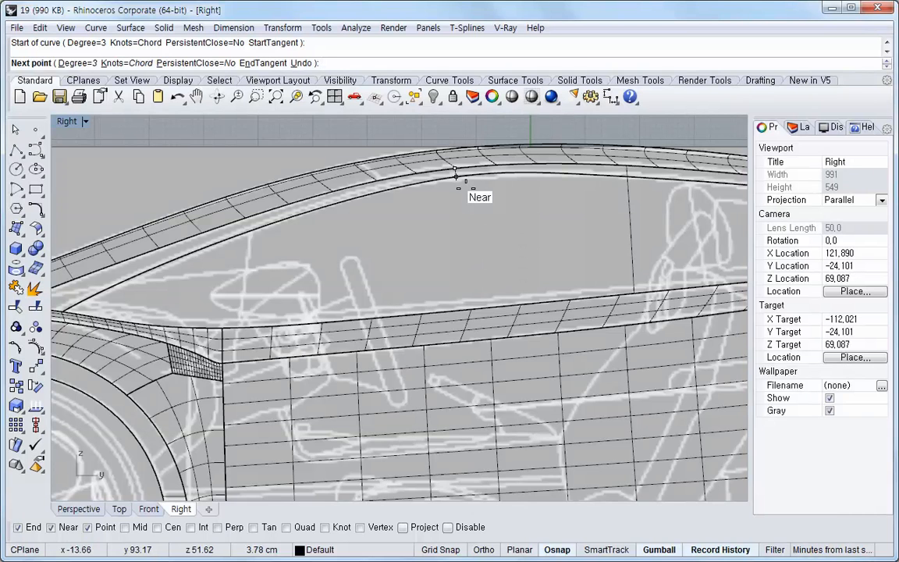
left_click(458, 178)
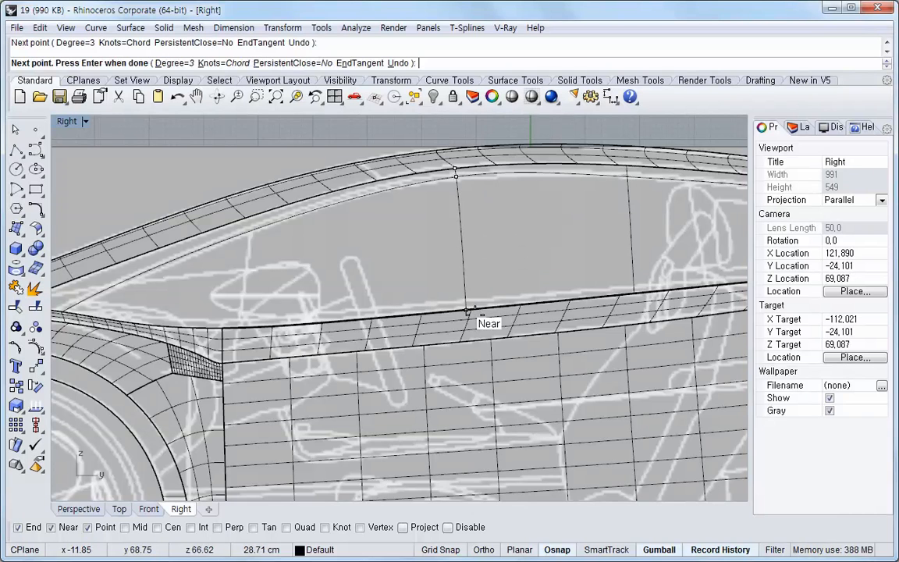
left_click(466, 310)
key("Return")
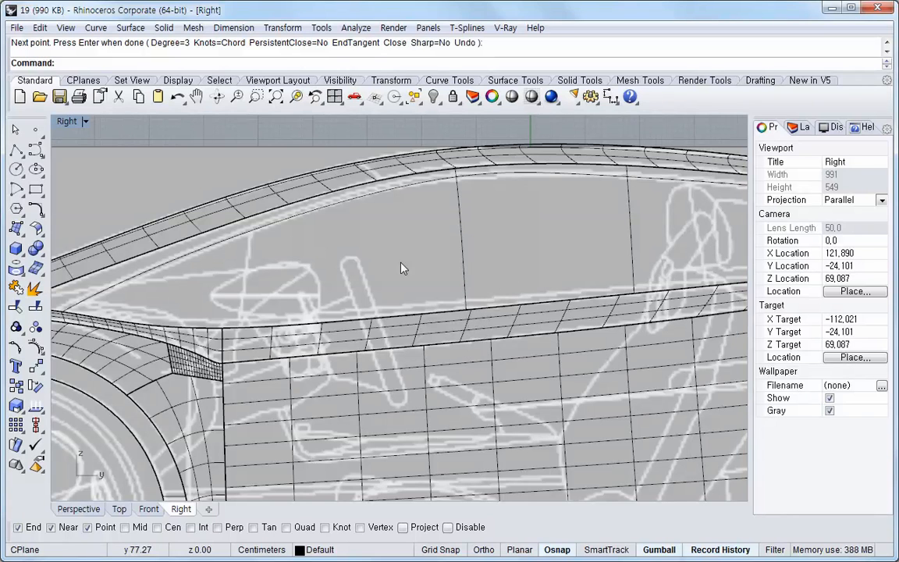
key("Return")
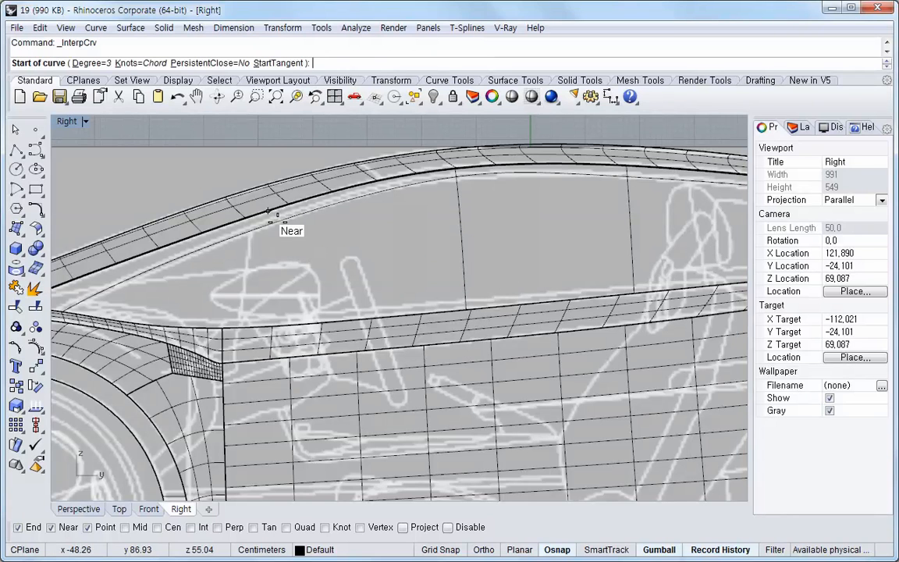
left_click(268, 212)
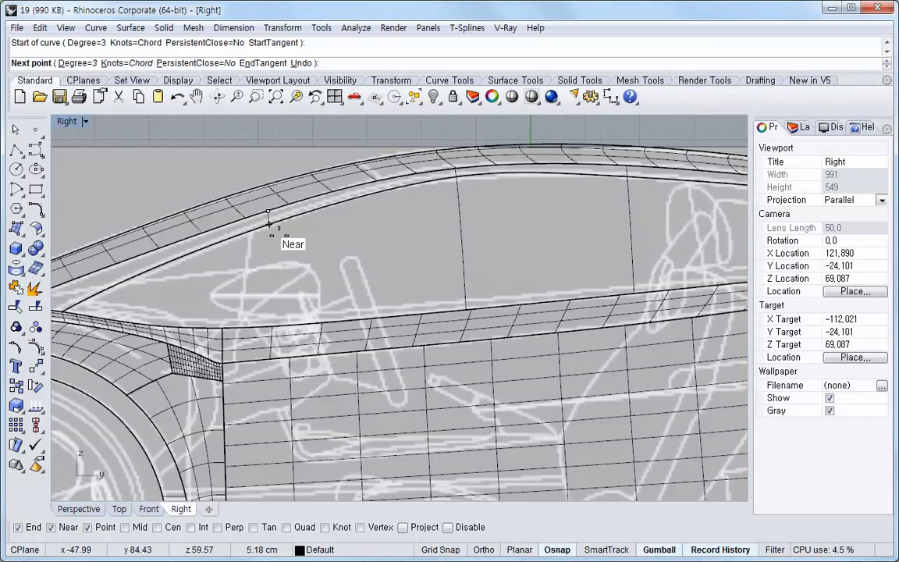
left_click(269, 224)
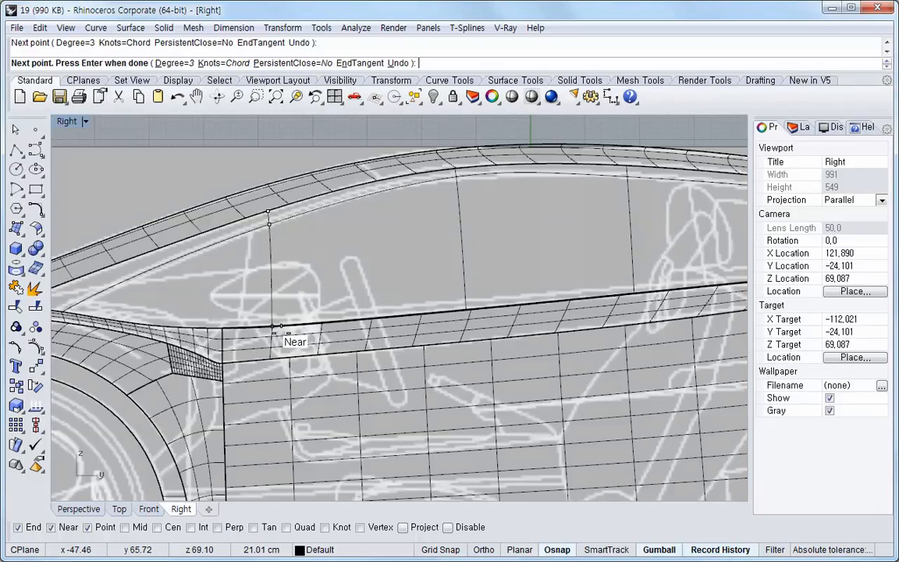
key("Escape")
- Draw a three-point cross-section curve through the side mirror outline, from the roof edge through the guide curve to the lower body edge
key("Return")
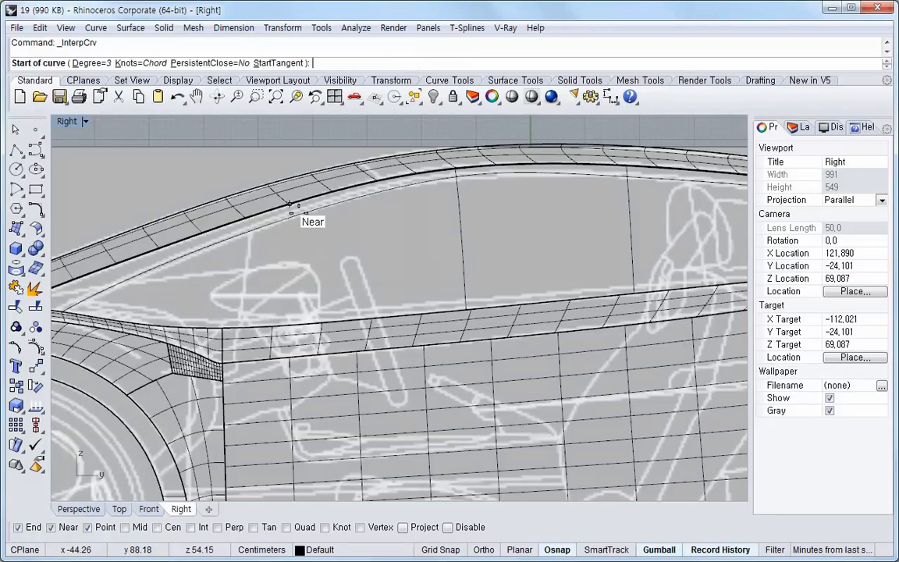
left_click(289, 205)
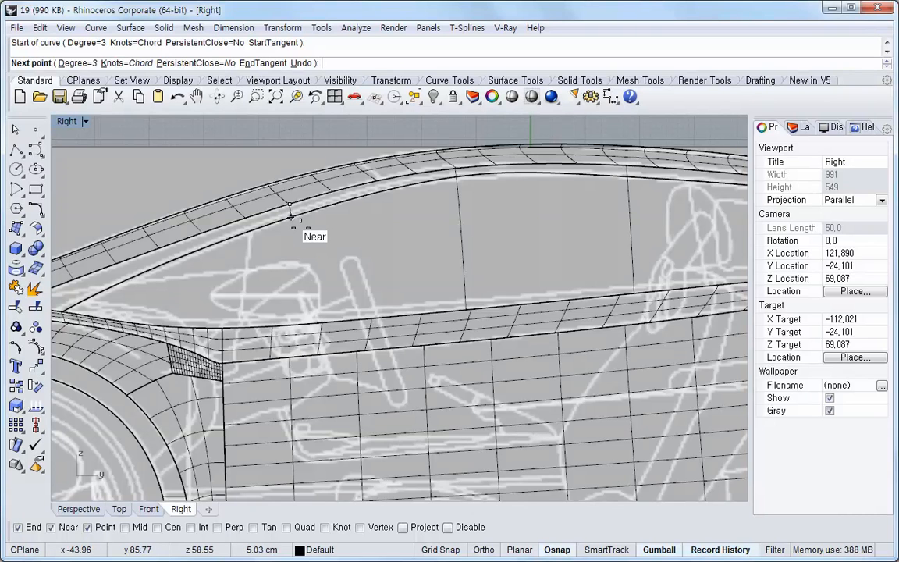
left_click(291, 218)
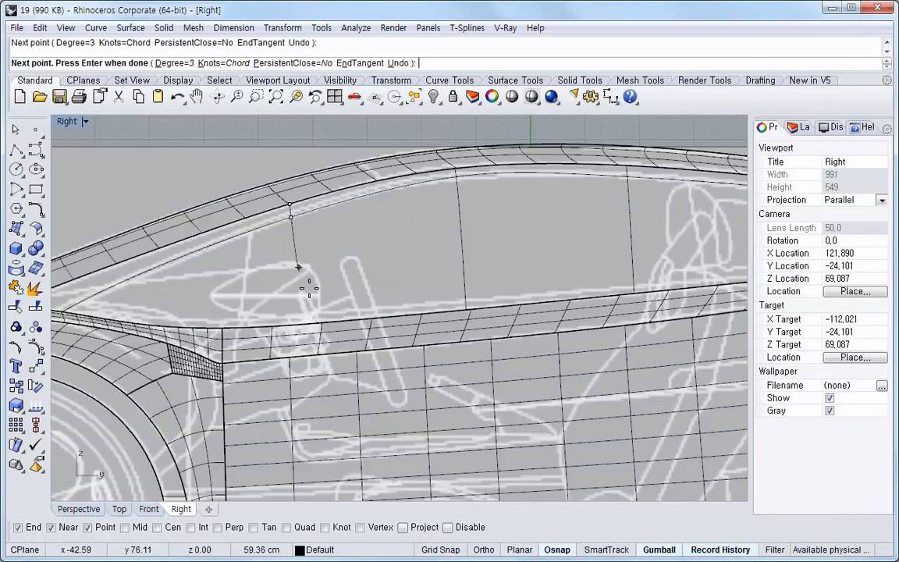
left_click(296, 326)
key("Return")
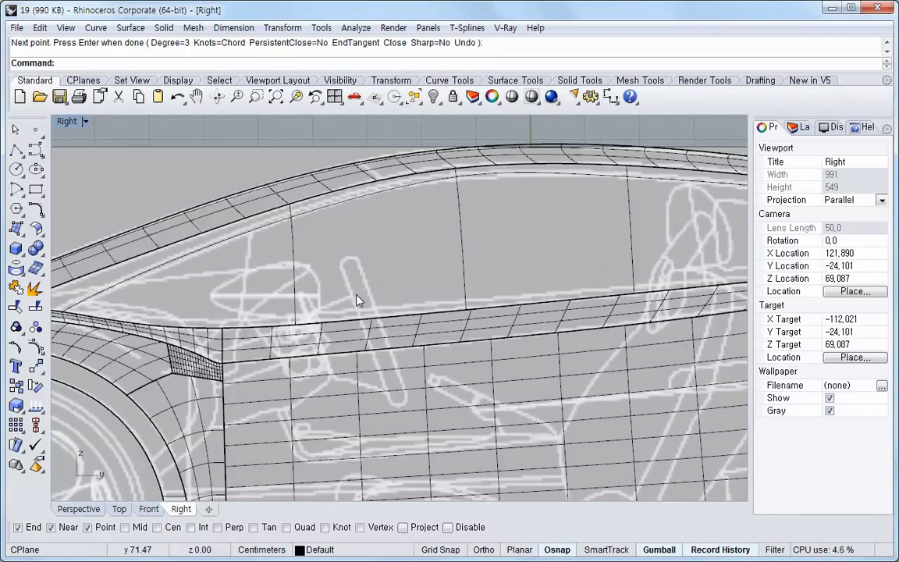
- Inspect the finished set of cross-section curves between the roof and body in the perspective view
left_click(88, 511)
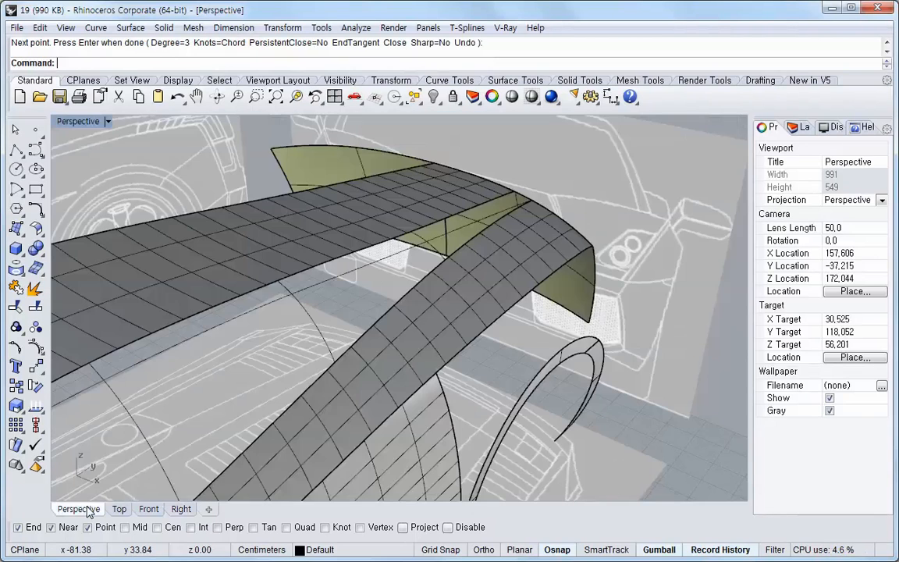
right_click_drag(331, 302, 376, 311)
scroll(443, 373, "down", 2)
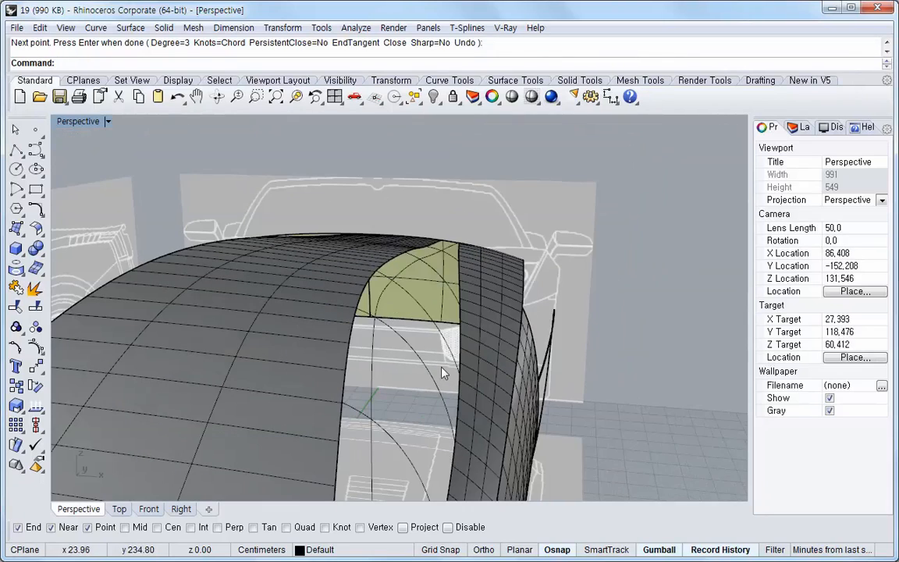
- Start a network surface for the side window, selecting the lower body edge, roof edge, front fender edge and cross-section curves
right_click_drag(449, 411, 382, 349)
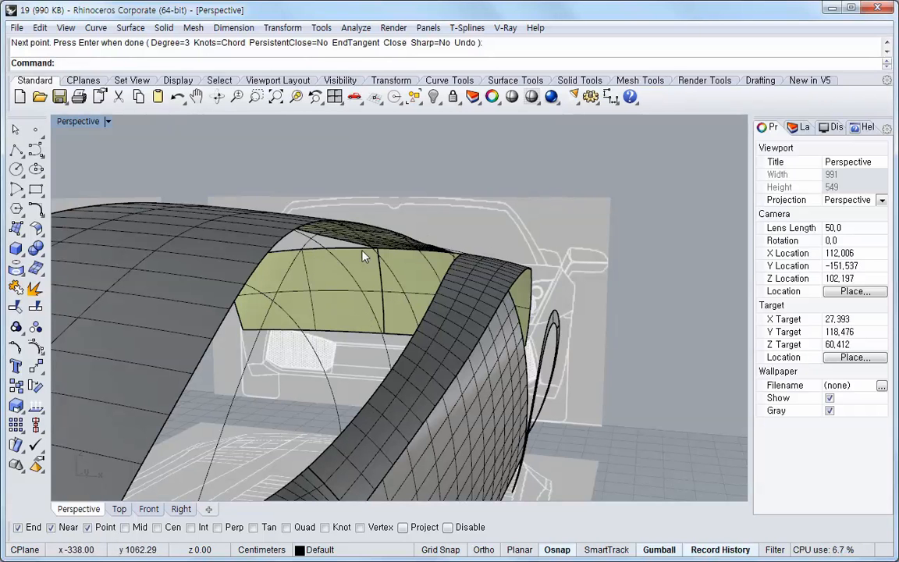
right_click_drag(278, 323, 278, 360)
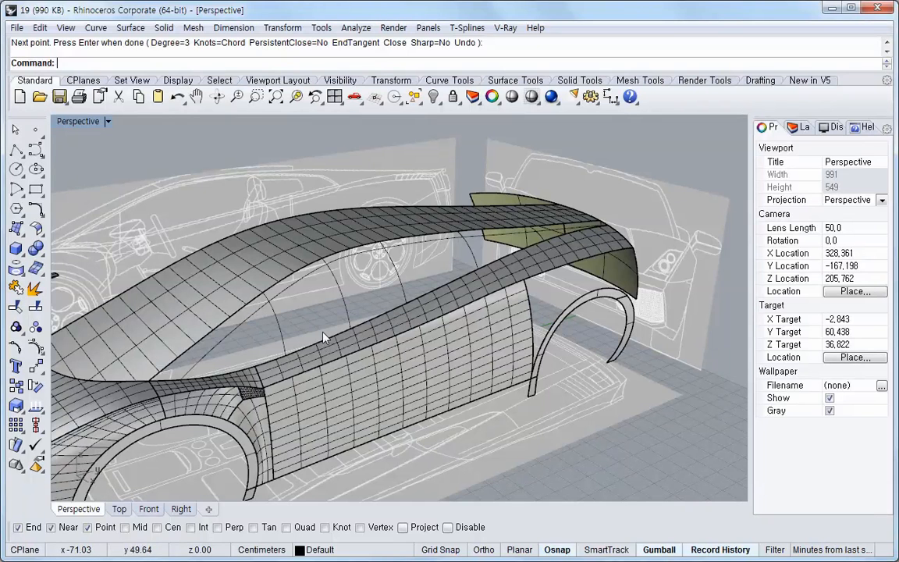
middle_click(465, 397)
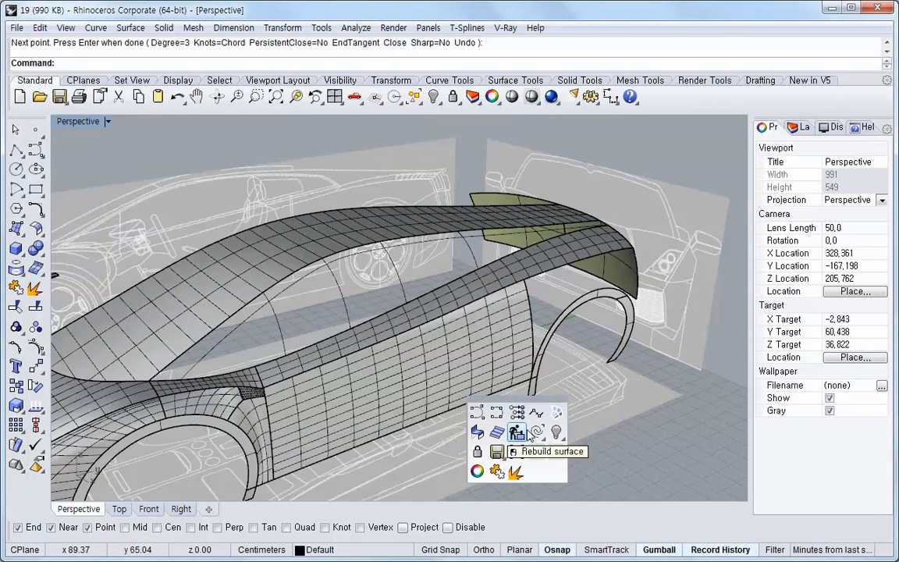
left_click(519, 412)
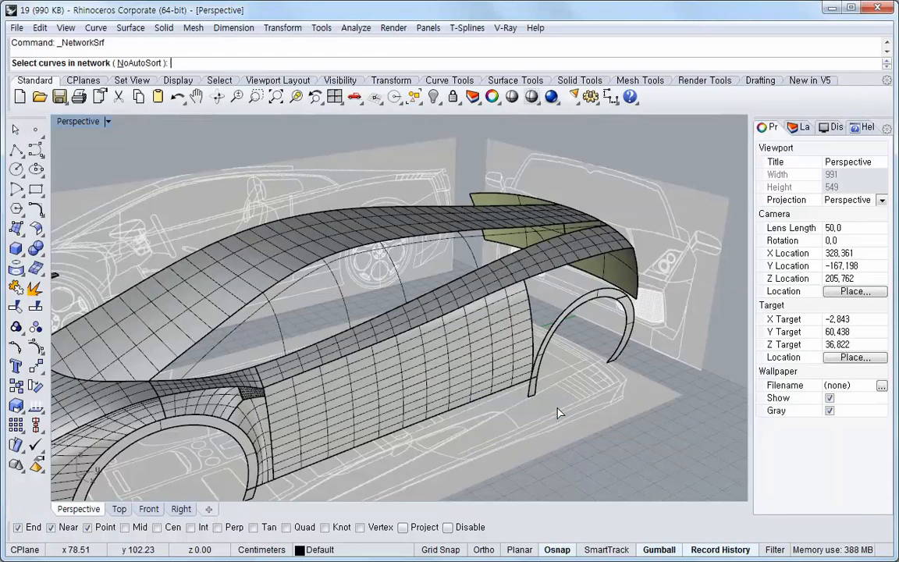
left_click(271, 366)
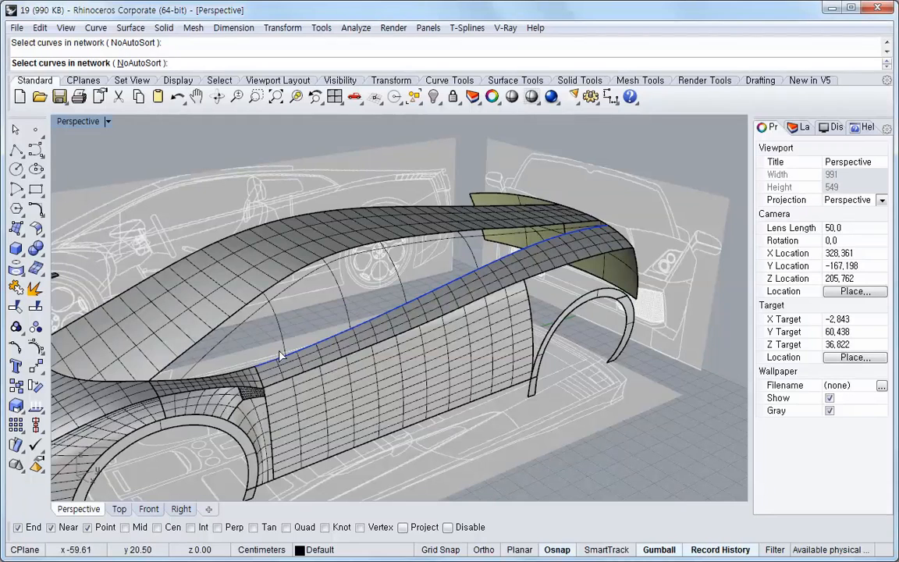
left_click(209, 363)
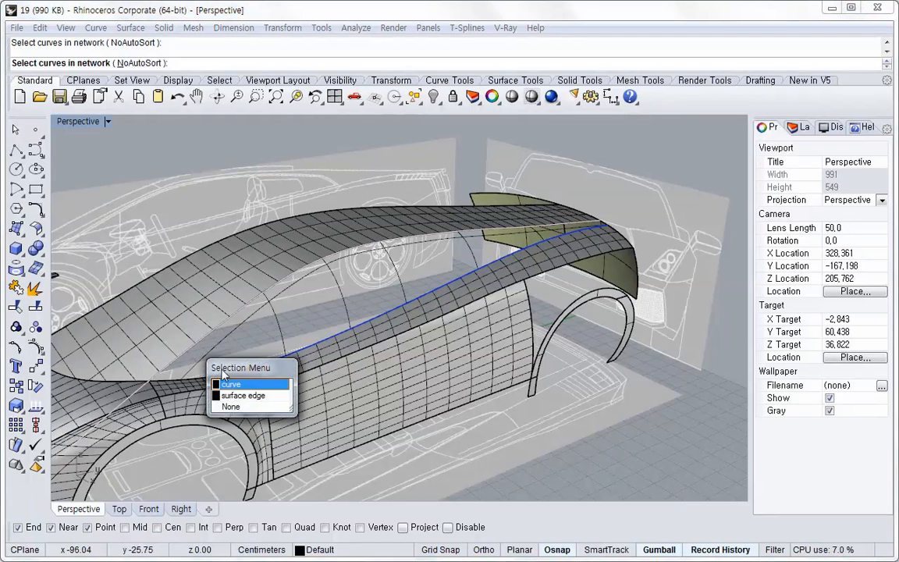
left_click(243, 395)
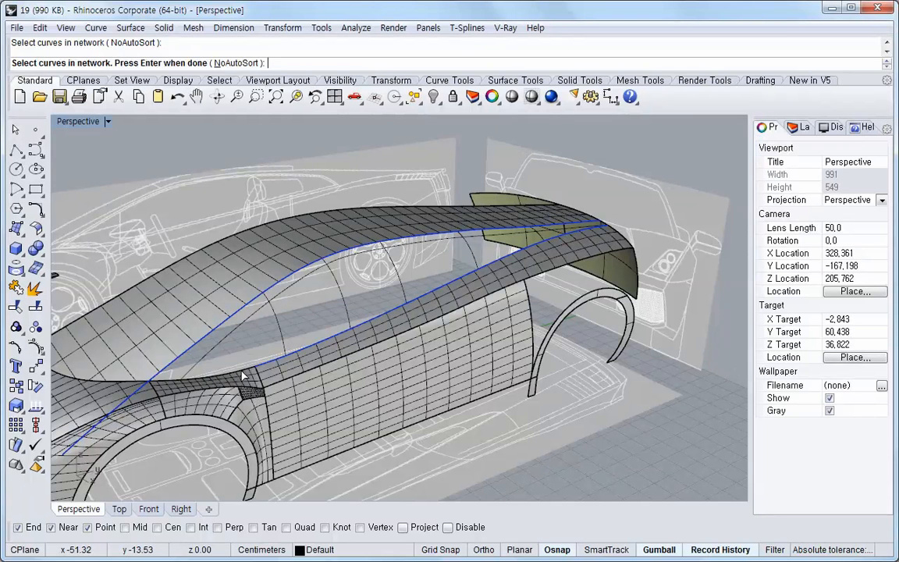
left_click(243, 376)
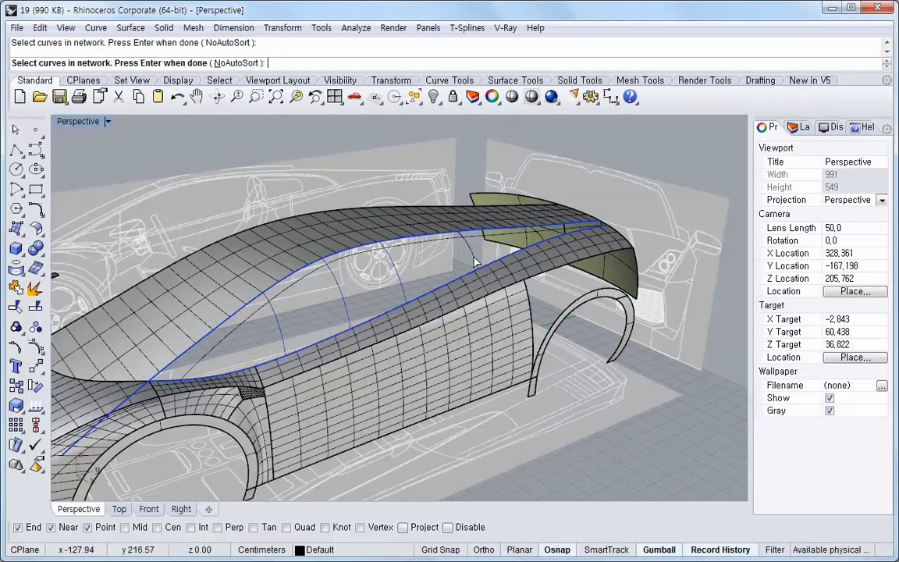
- Add the rear surface edge at the window's rear tip to the network and finish the curve selection
scroll(567, 257, "up", 3)
scroll(521, 237, "up", 3)
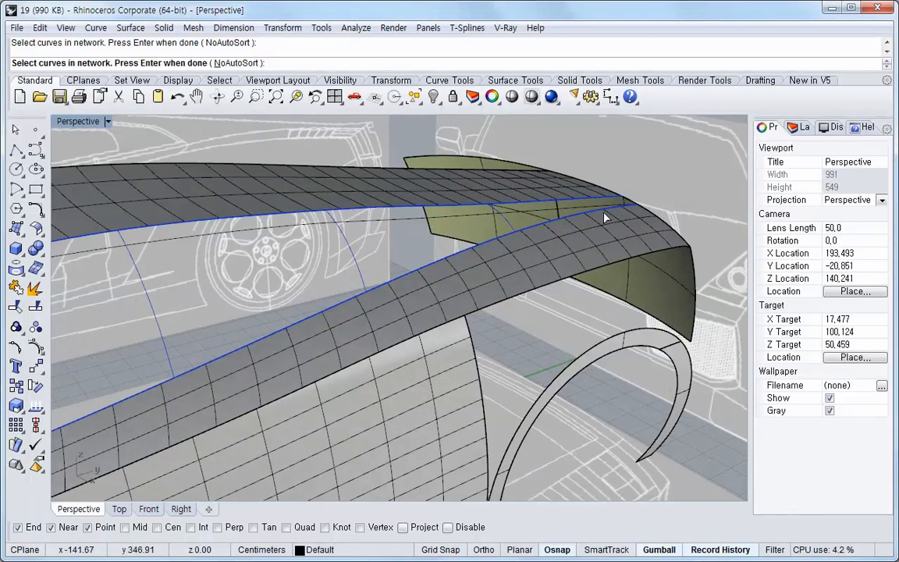
scroll(640, 212, "up", 2)
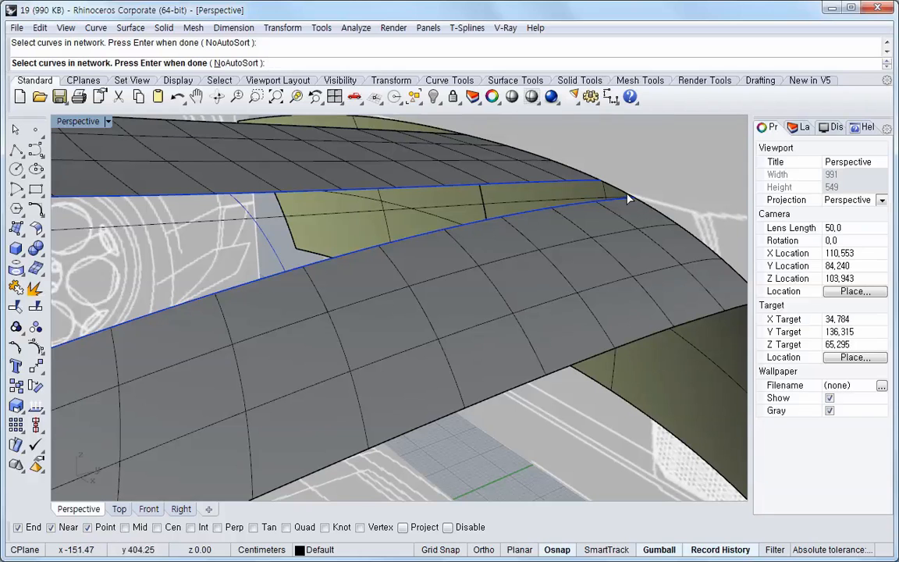
left_click(626, 196)
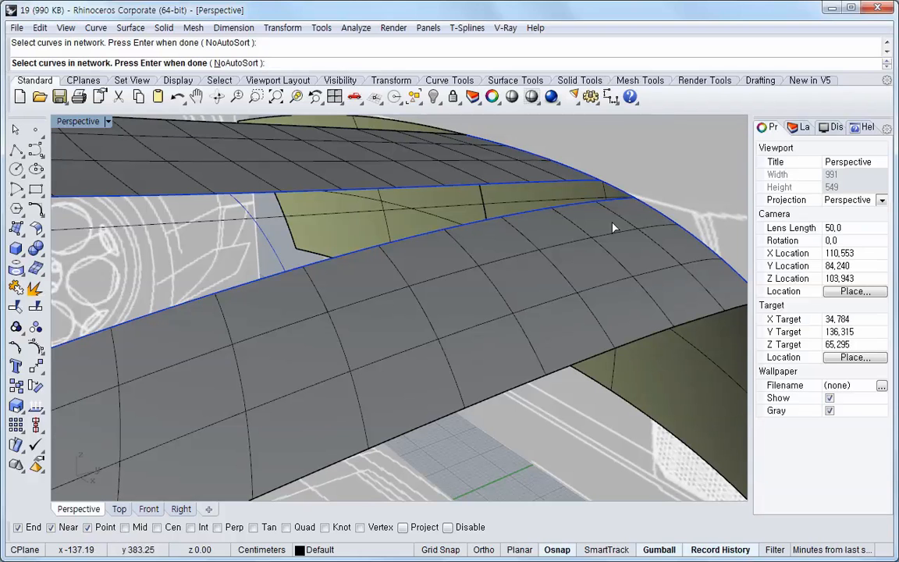
right_click(596, 279)
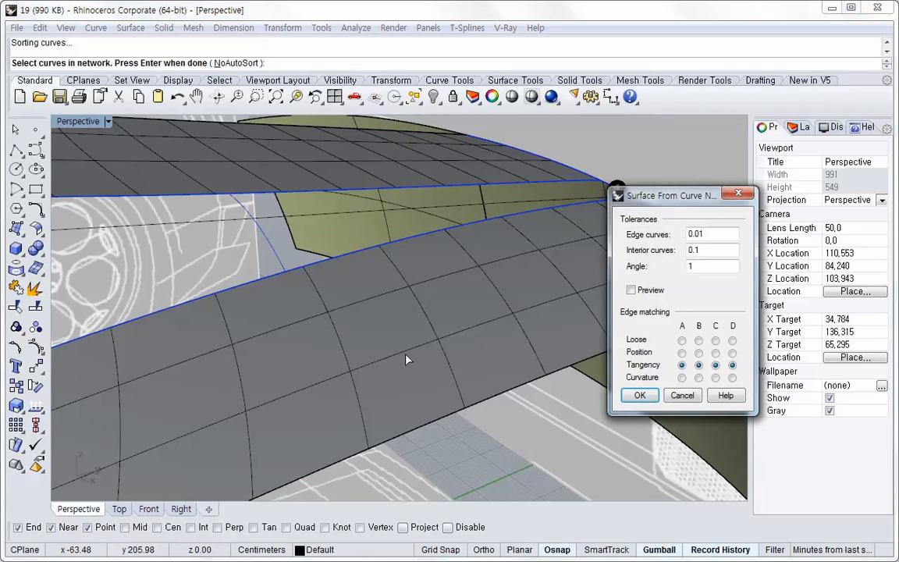
- Set edge matching to Position for edges A, B and C, and turn on the surface preview
scroll(406, 359, "down", 10)
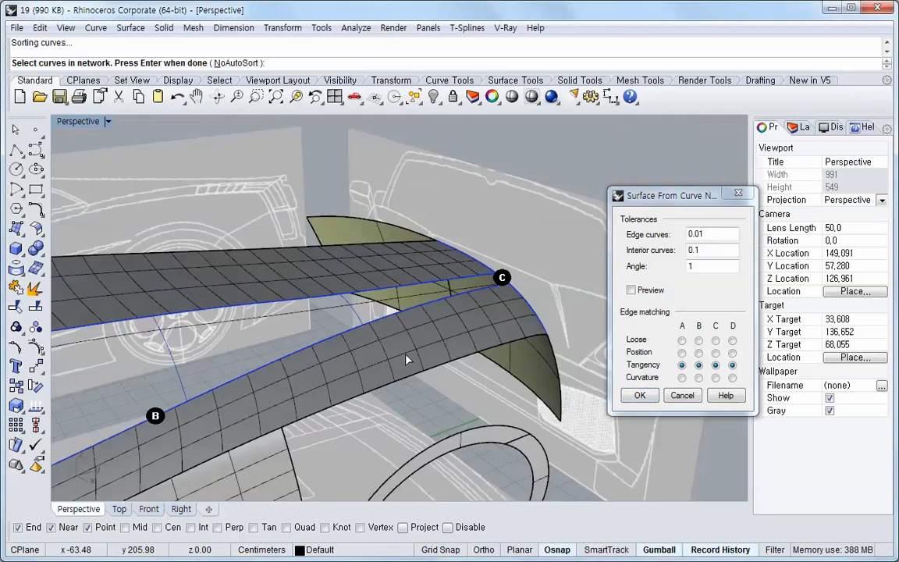
scroll(406, 359, "down", 2)
right_click_drag(312, 415, 440, 316, "shift")
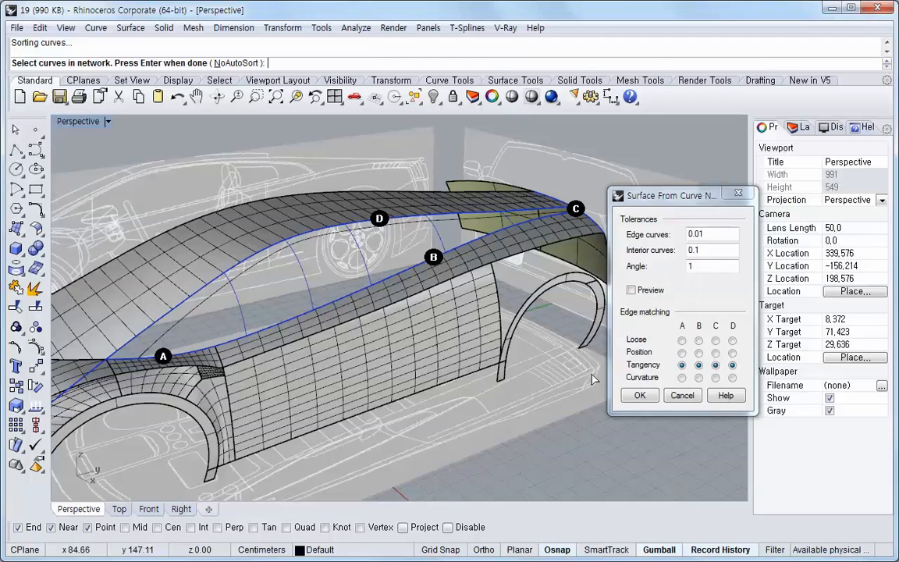
left_click(682, 353)
left_click(698, 353)
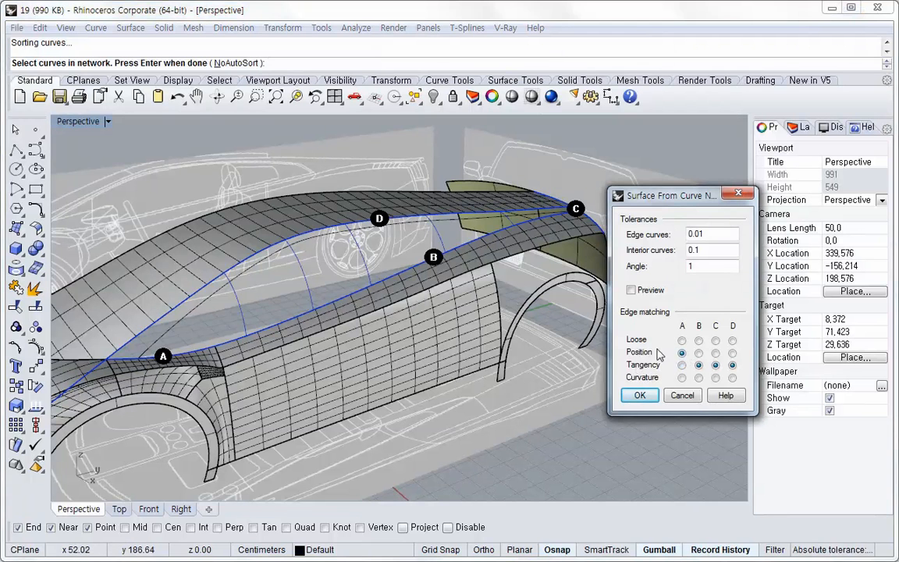
left_click(632, 289)
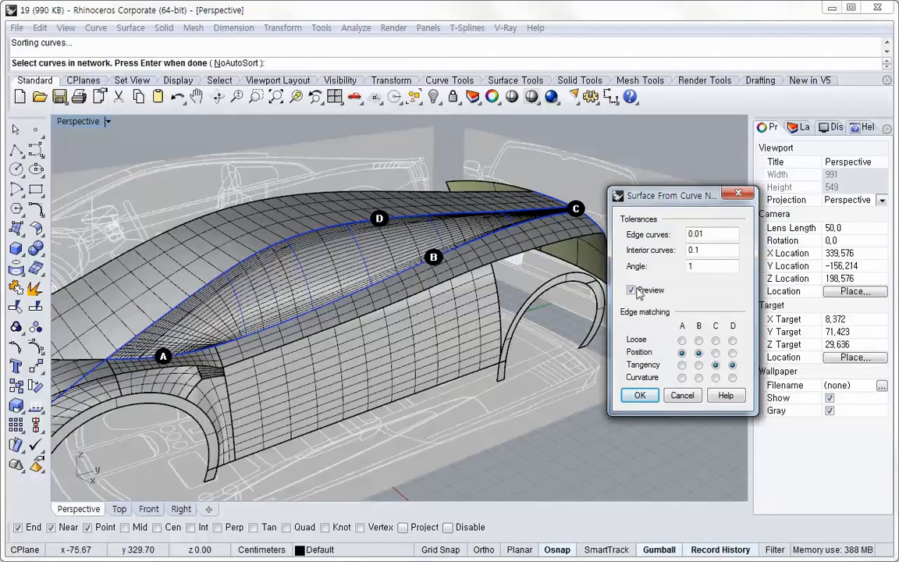
left_click(715, 365)
left_click(715, 352)
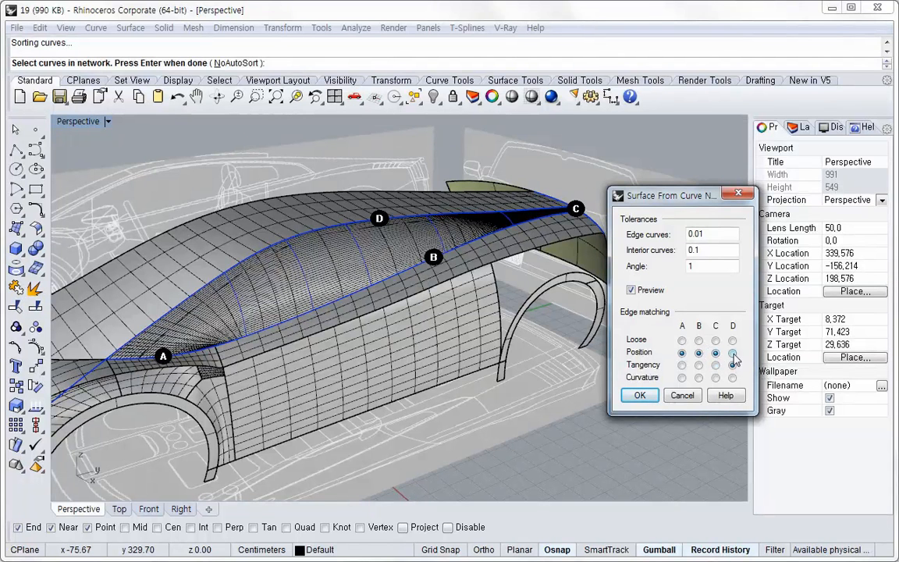
- Compare Position and Tangency matching on roof edge D in the perspective preview, leaving it on Position
left_click(733, 353)
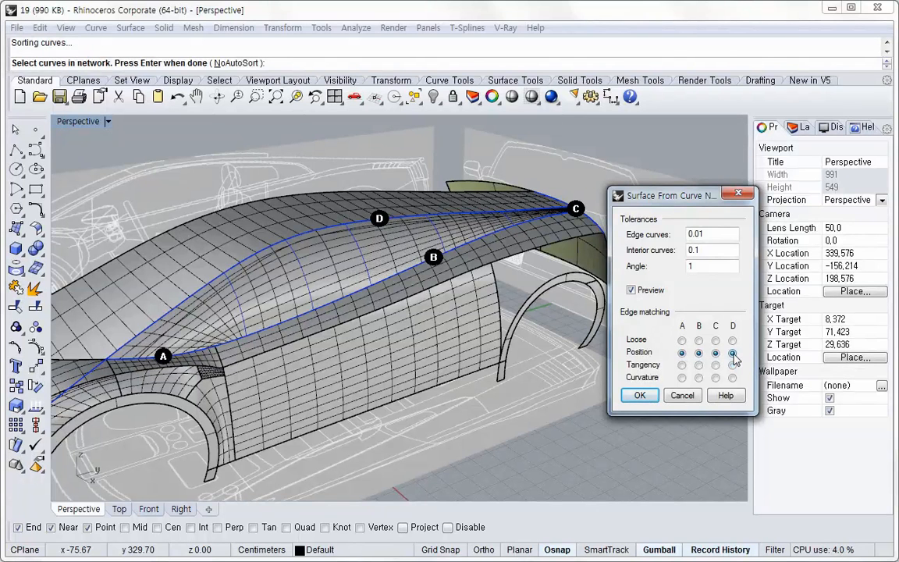
left_click(734, 366)
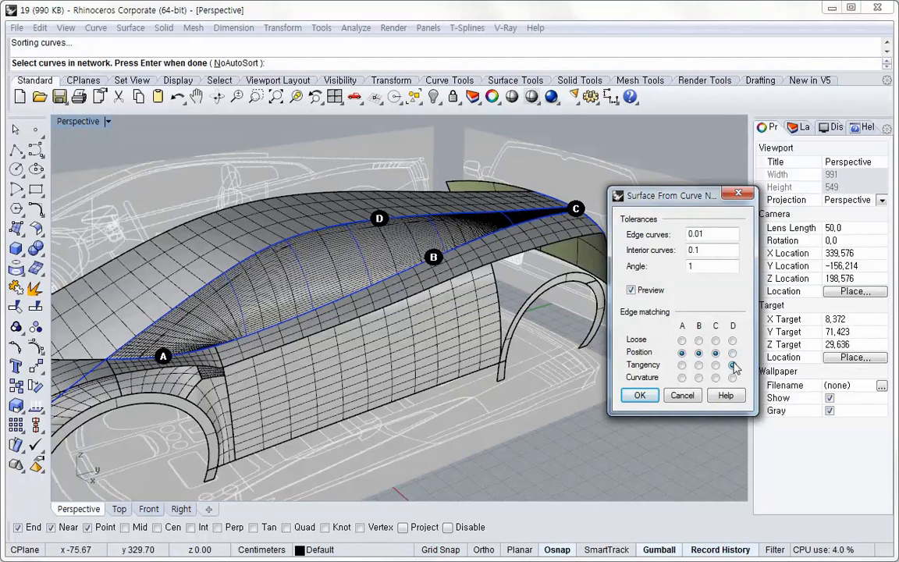
left_click(681, 352)
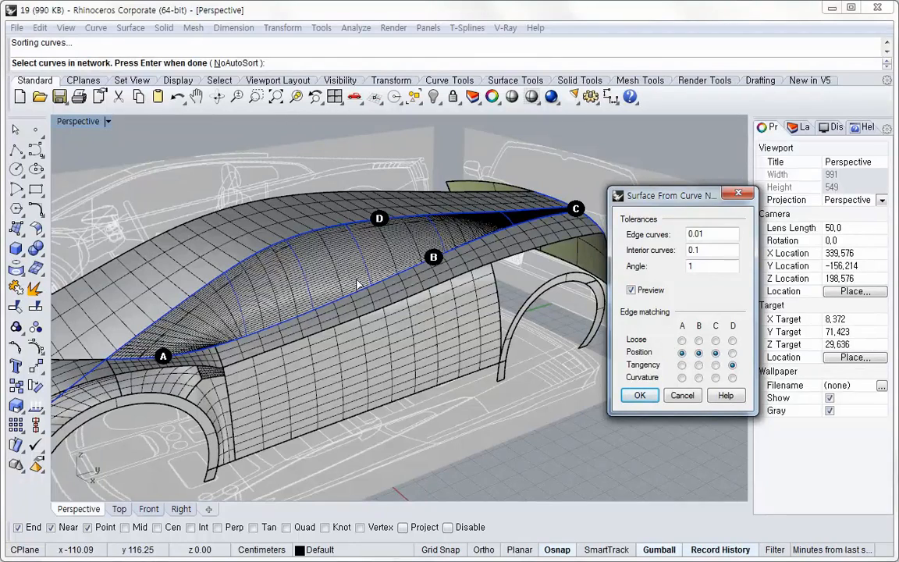
right_click_drag(292, 244, 376, 221)
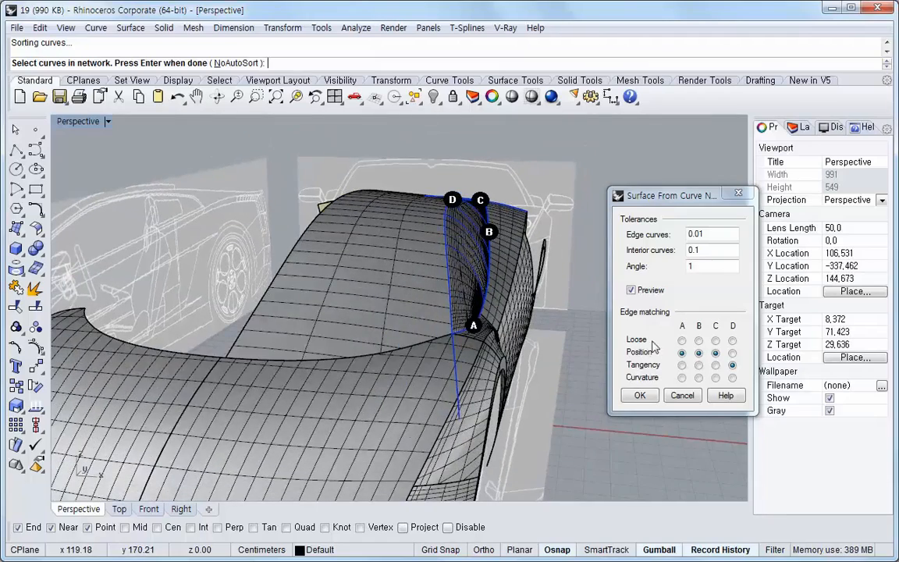
right_click_drag(474, 270, 388, 252)
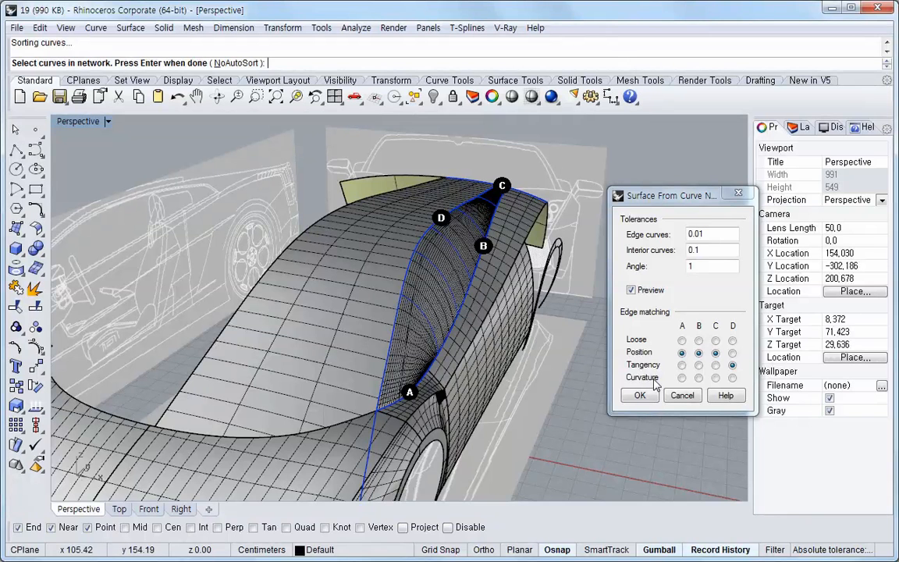
left_click(733, 354)
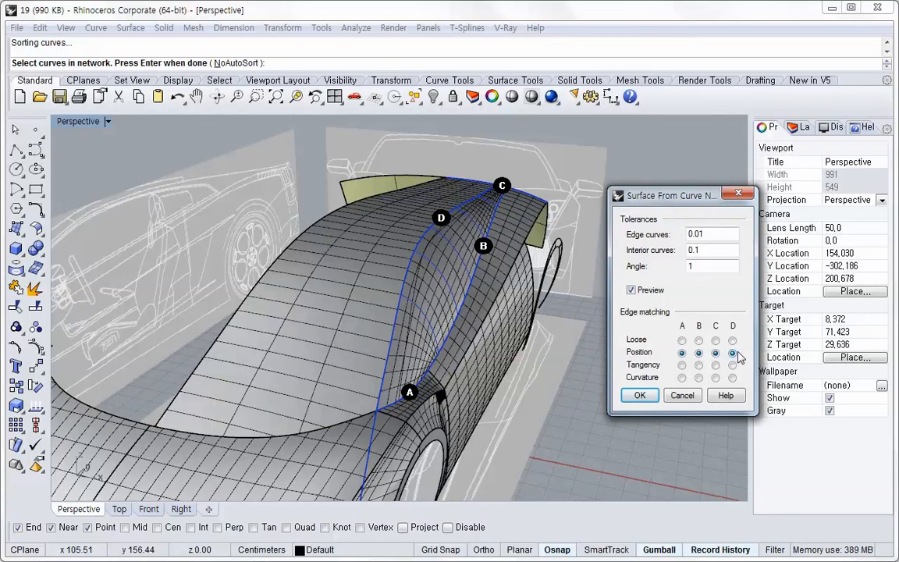
right_click_drag(398, 257, 422, 187)
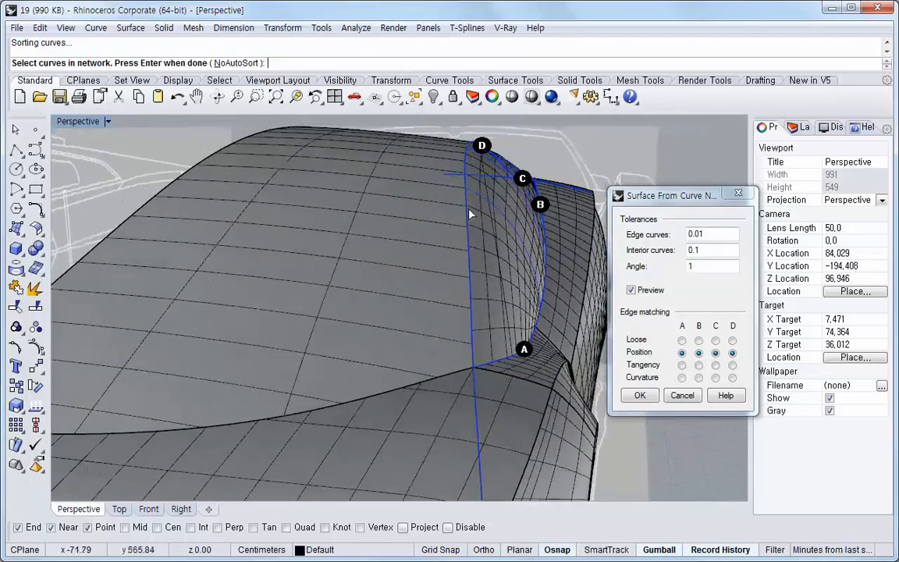
- Compare Tangency, Curvature and Position matching on edge D against the blueprint in the front view, ending on Position
left_click(733, 366)
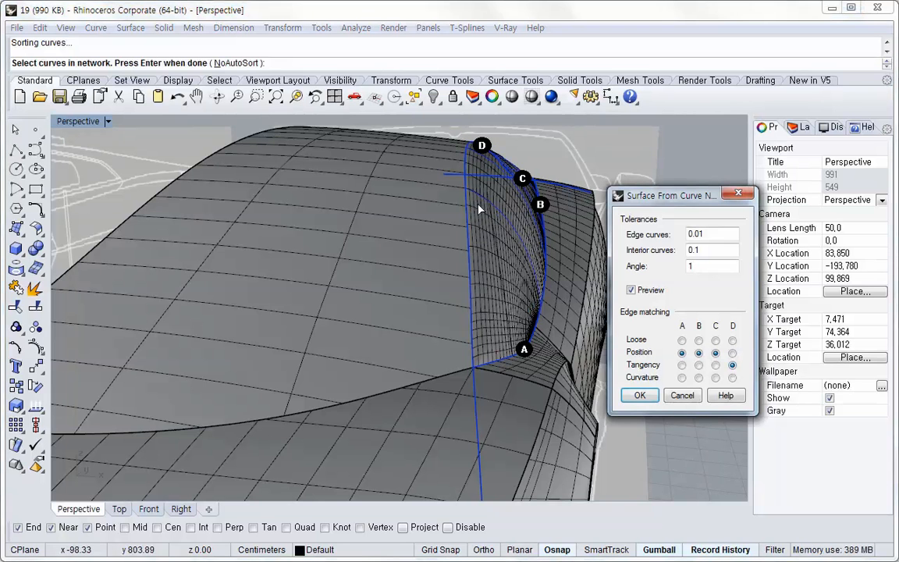
right_click_drag(428, 164, 502, 186)
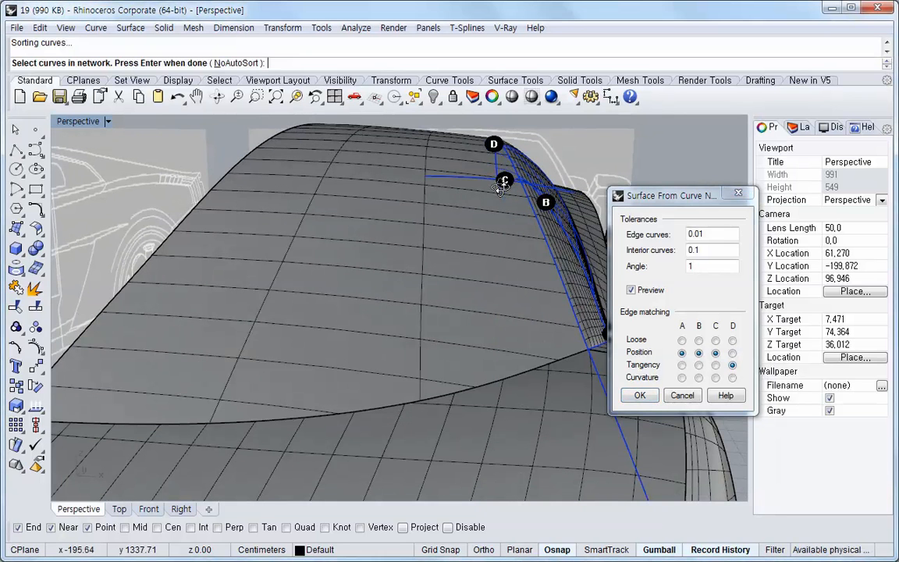
left_click(147, 509)
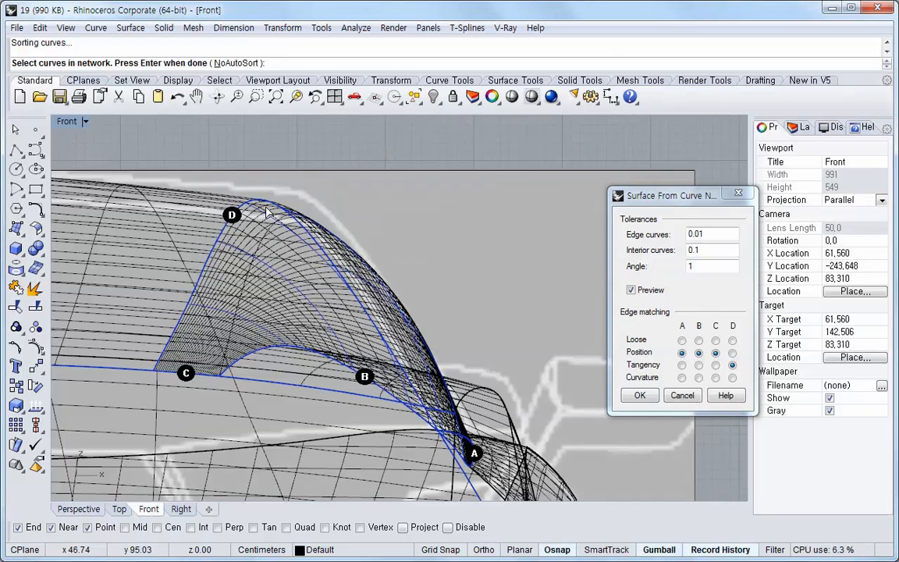
left_click(732, 353)
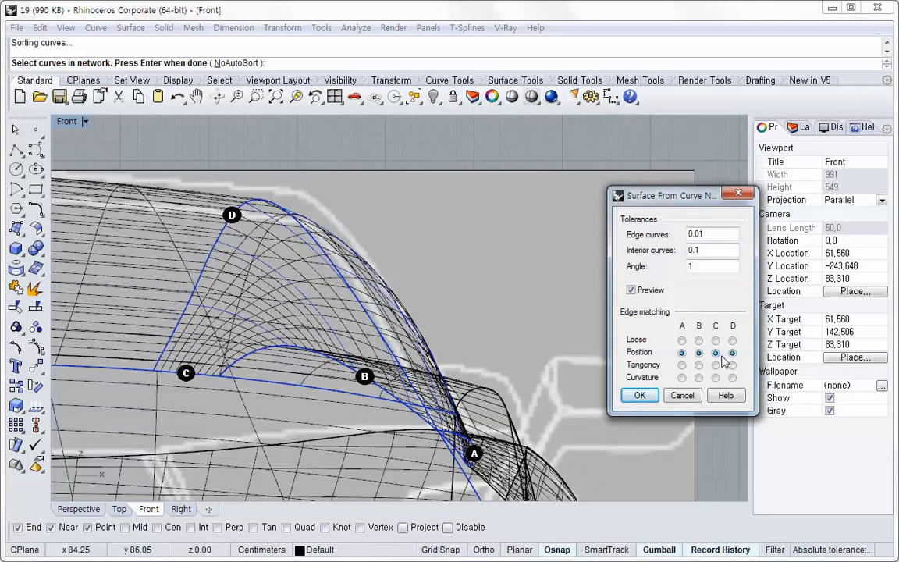
left_click(732, 365)
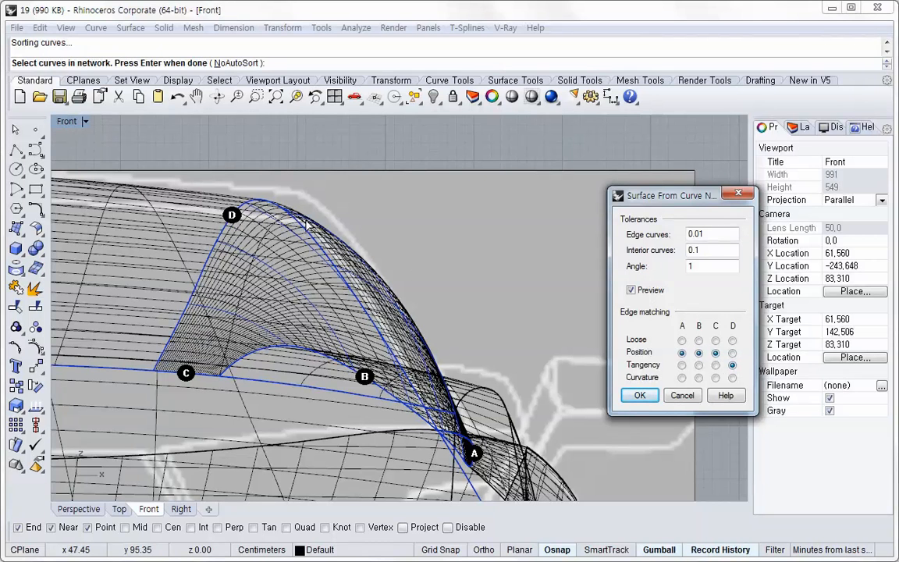
left_click(732, 378)
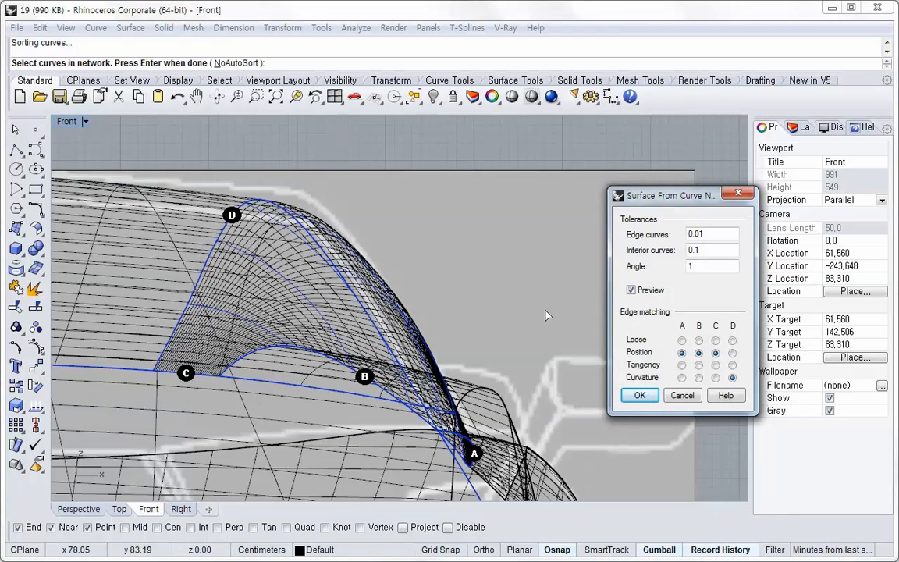
left_click(733, 353)
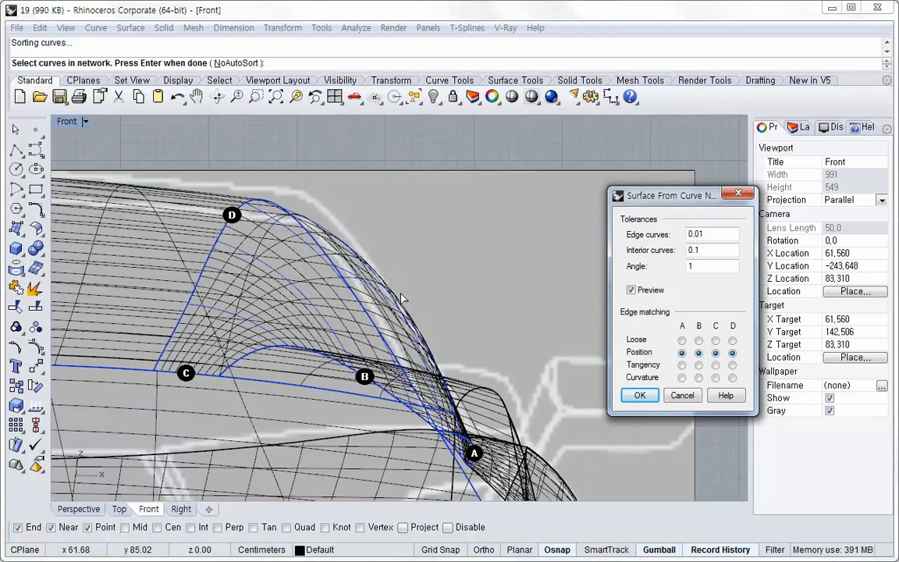
- Examine the previewed window surface in the perspective view, especially along the lower body edge near the front fender
left_click(79, 509)
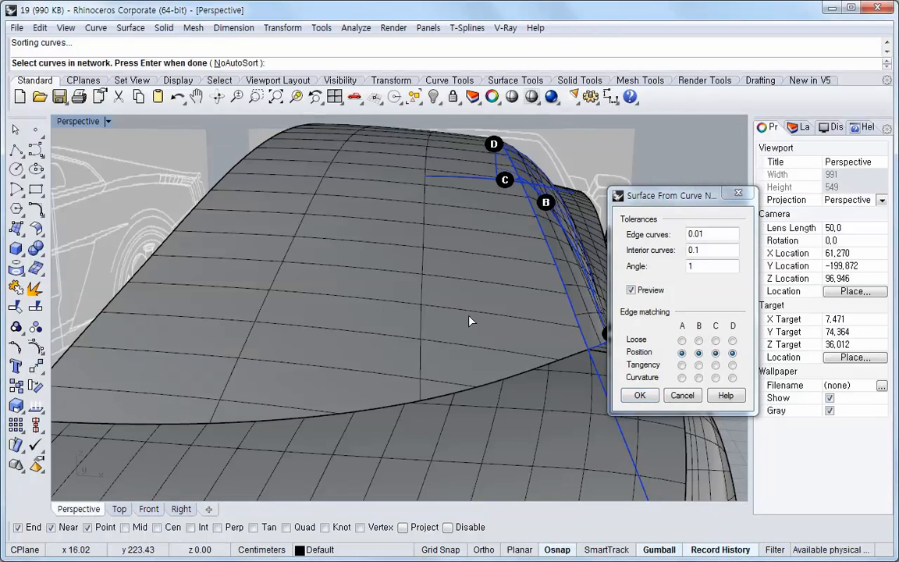
scroll(470, 321, "up", 4)
scroll(472, 321, "down", 10)
right_click_drag(494, 317, 404, 339)
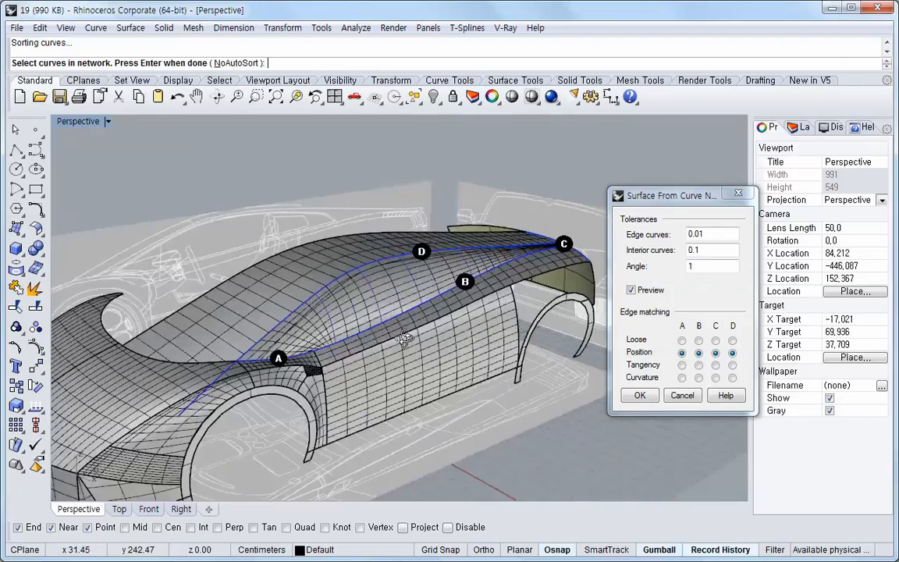
scroll(343, 344, "up", 8)
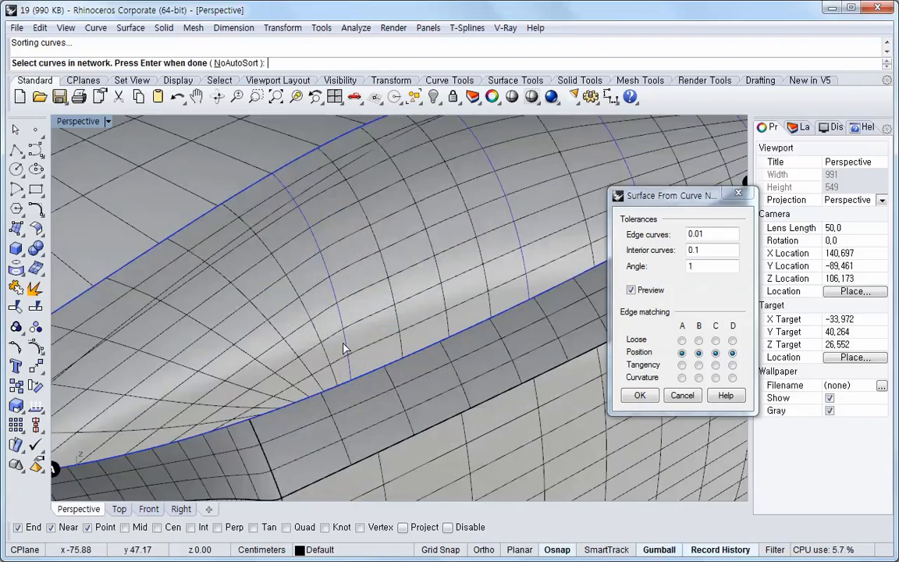
scroll(343, 347, "down", 3)
scroll(301, 377, "up", 4)
scroll(320, 380, "up", 2)
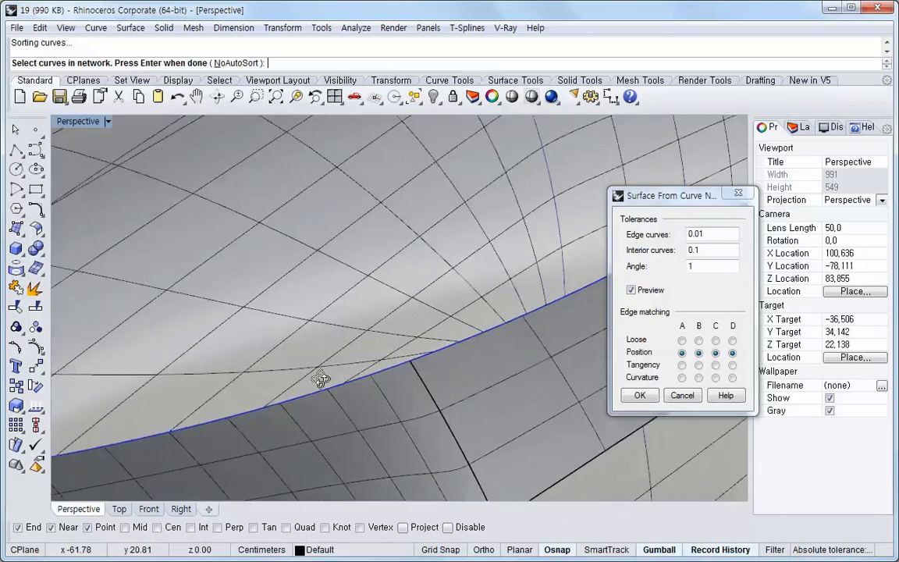
- Preview Tangency matching on roof edge D and examine the window surface from the front and side in the perspective view
scroll(362, 283, "down", 6)
right_click_drag(482, 296, 519, 301)
right_click_drag(578, 236, 580, 274)
left_click(732, 365)
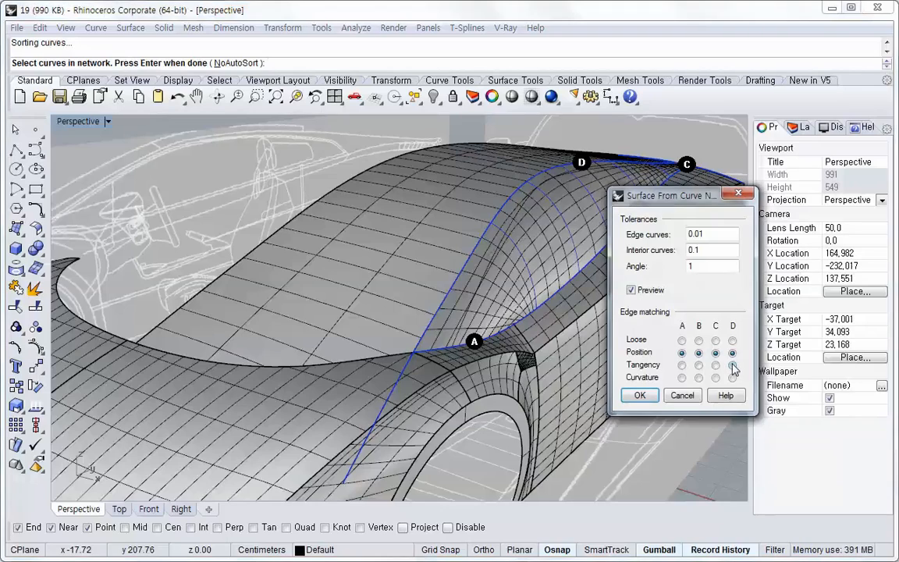
right_click_drag(581, 247, 601, 260)
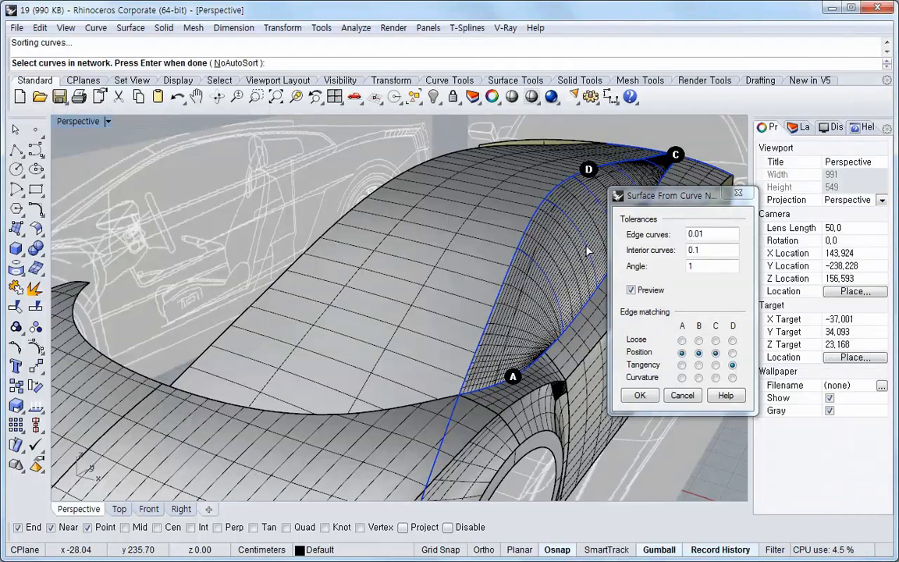
right_click_drag(588, 249, 482, 249)
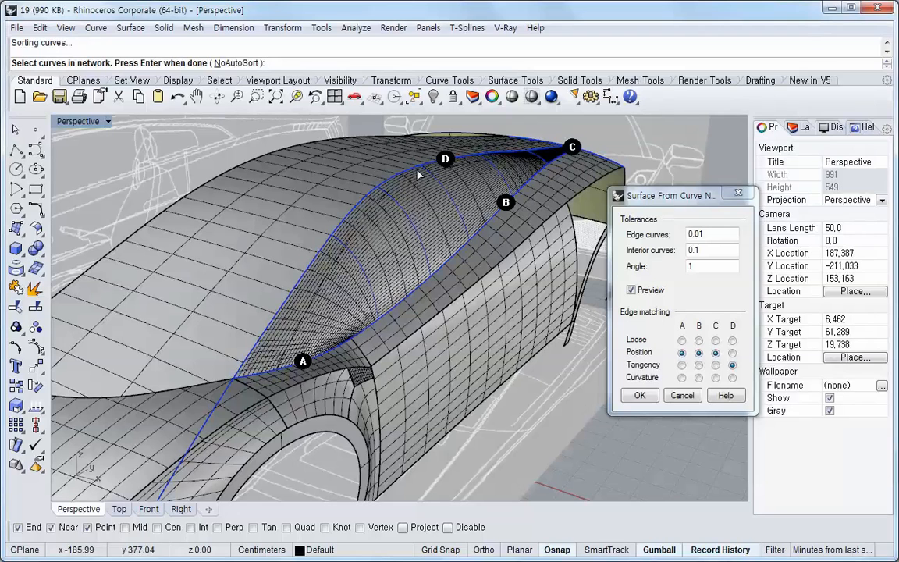
- Compare Position and Curvature matching on edge D, and create the network surface with Tangency on D and Position on A, B and C
left_click(734, 354)
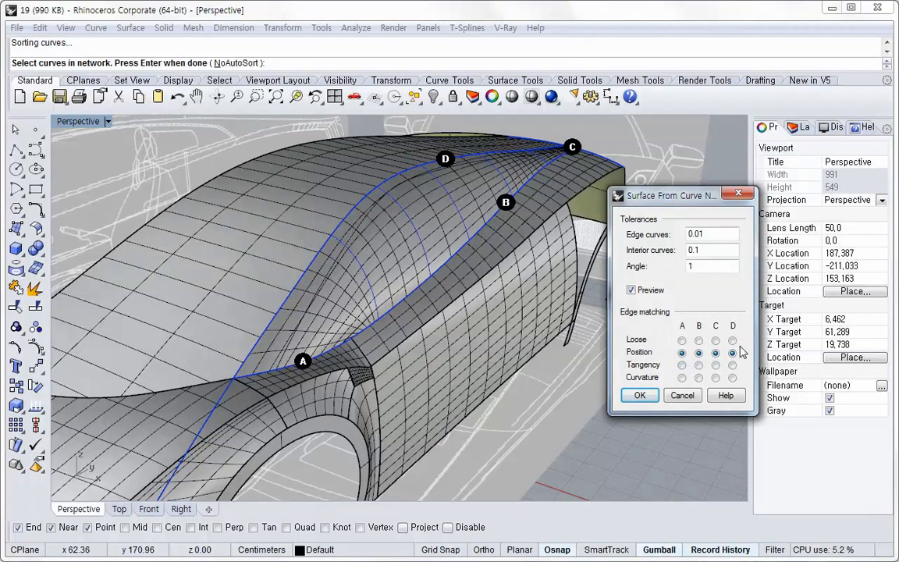
left_click(732, 378)
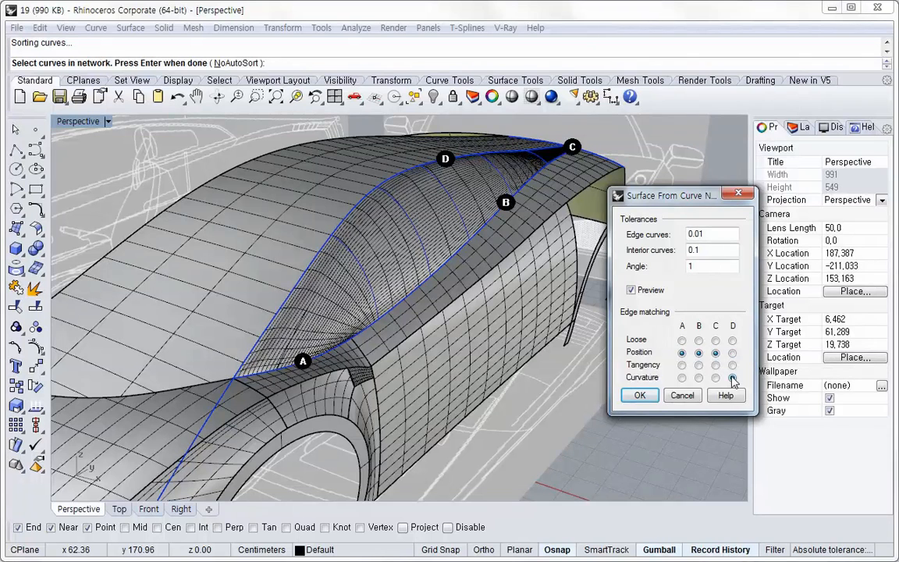
left_click(733, 366)
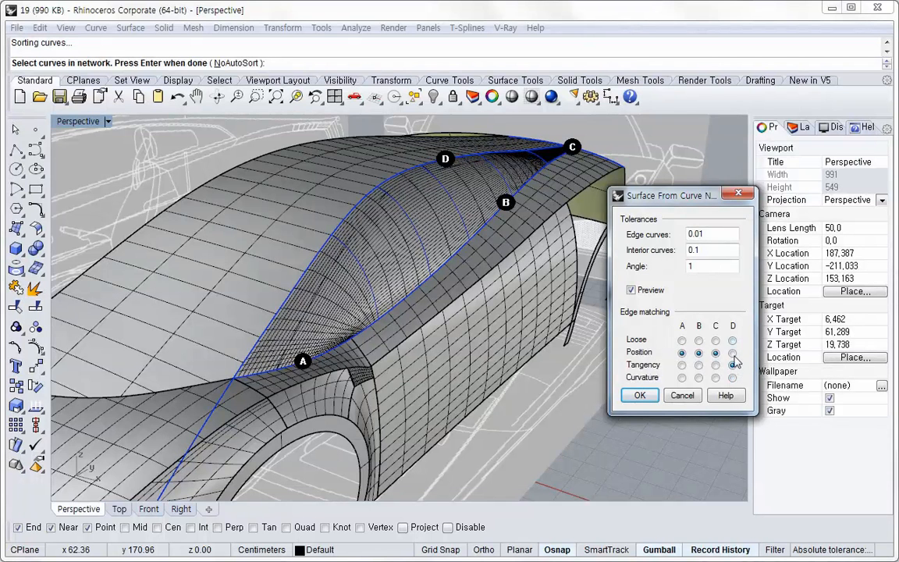
left_click(640, 395)
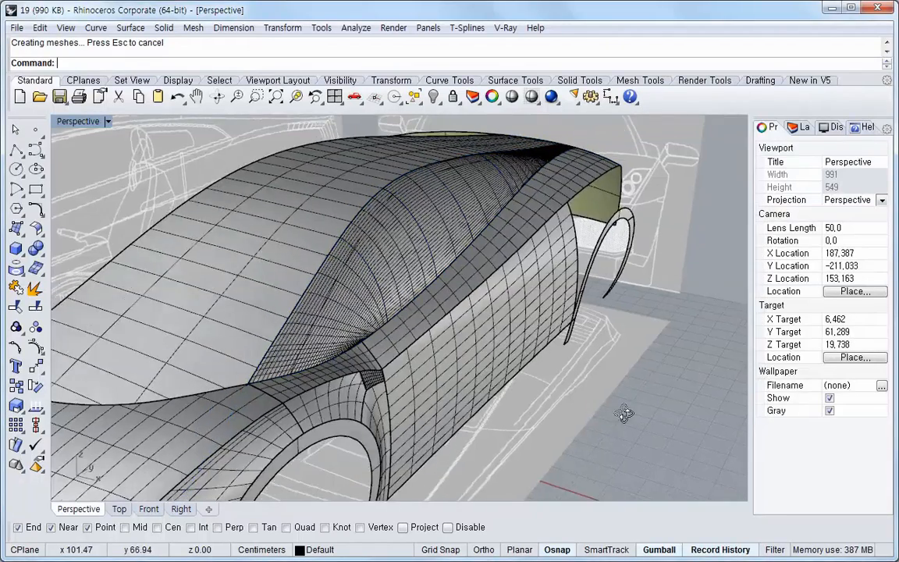
- Show zebra analysis with thin vertical stripes on the new side window surface and deselect it
scroll(405, 284, "up", 8)
scroll(405, 283, "down", 6)
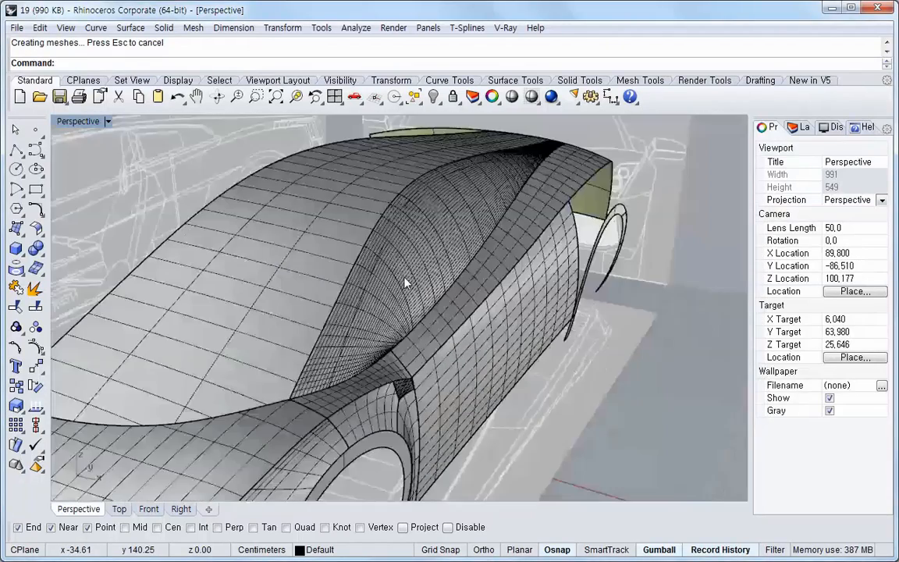
left_click(419, 243)
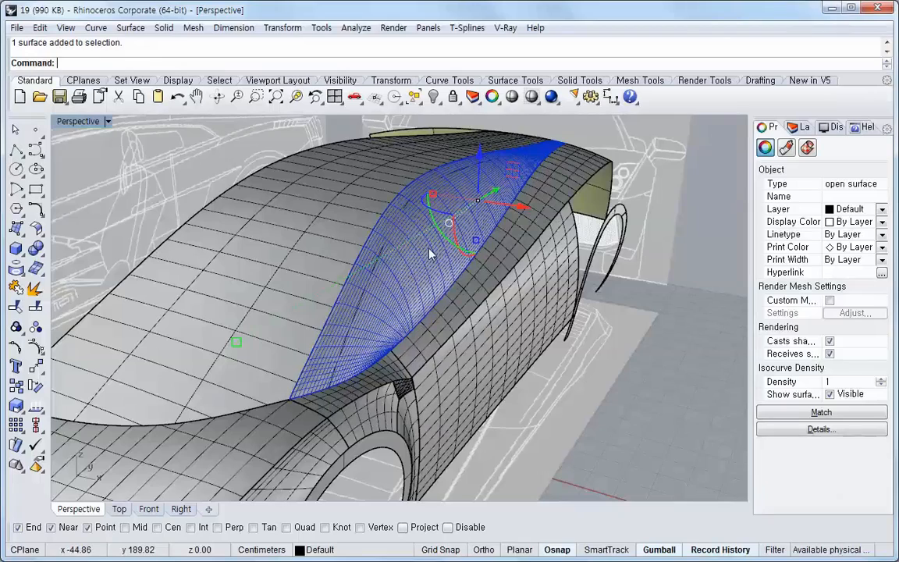
middle_click(430, 255)
left_click(405, 257)
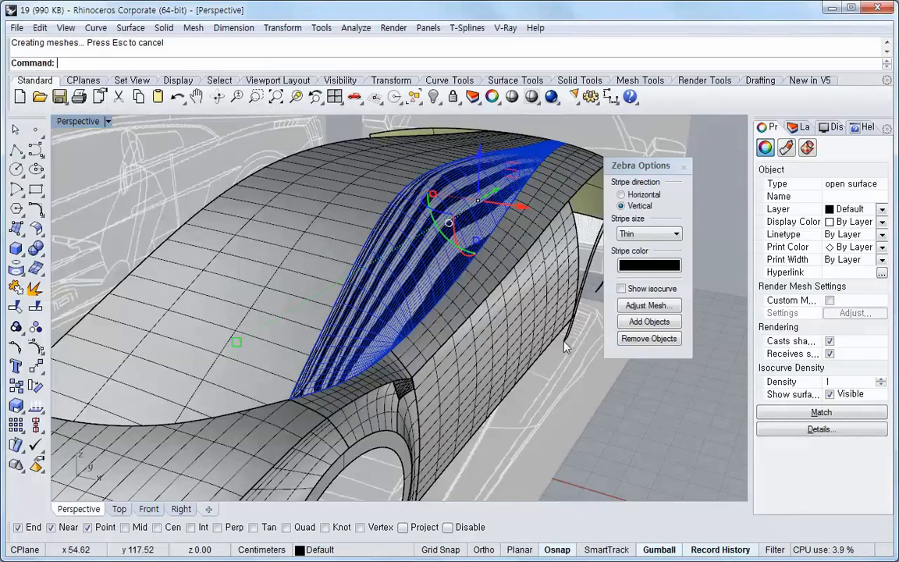
left_click(620, 410)
- Examine the zebra stripes on the window surface from several angles, comparing the Horizontal and Vertical stripe directions
right_click_drag(437, 316, 363, 301)
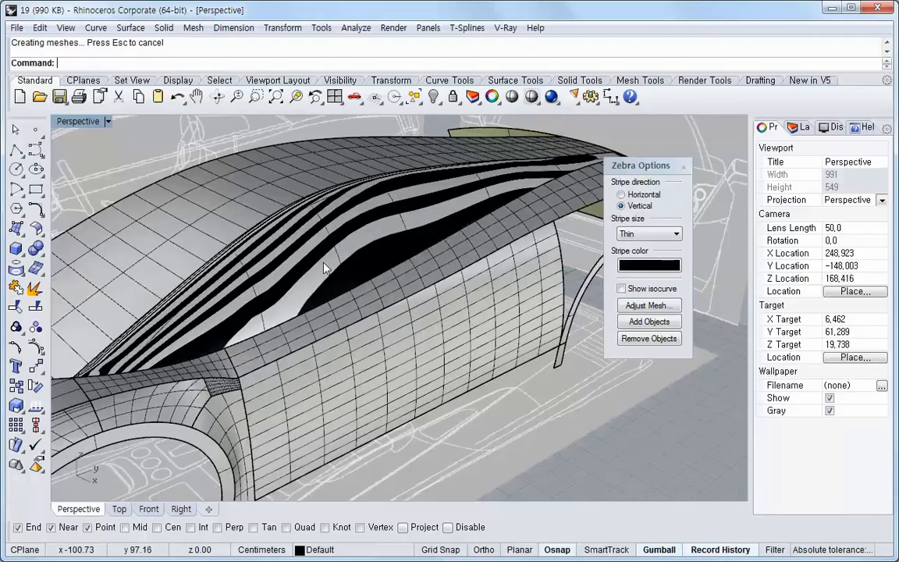
right_click_drag(326, 268, 461, 243)
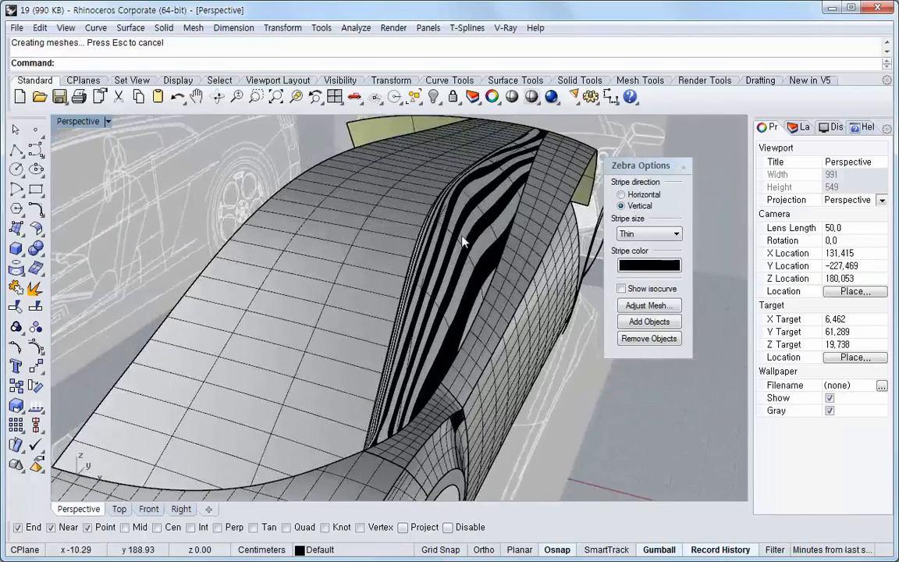
left_click(621, 195)
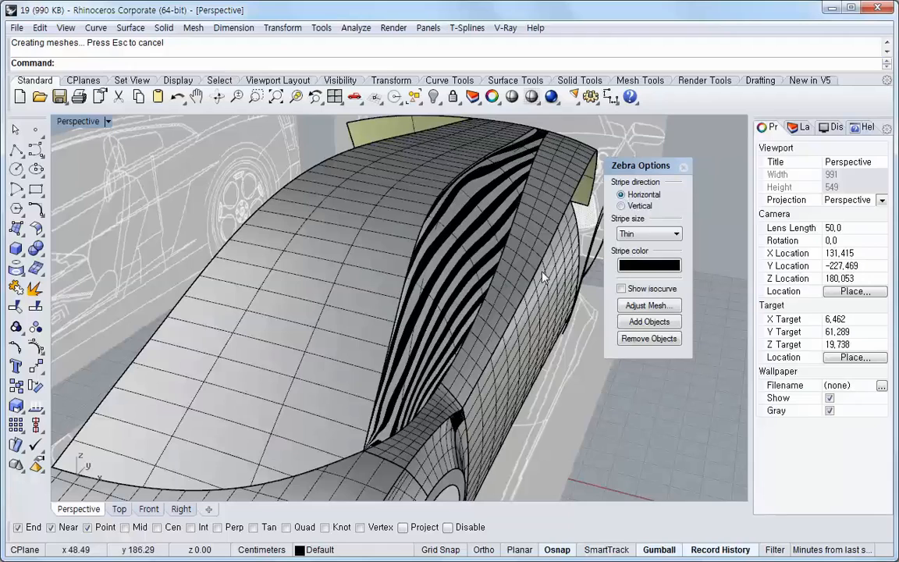
left_click(621, 205)
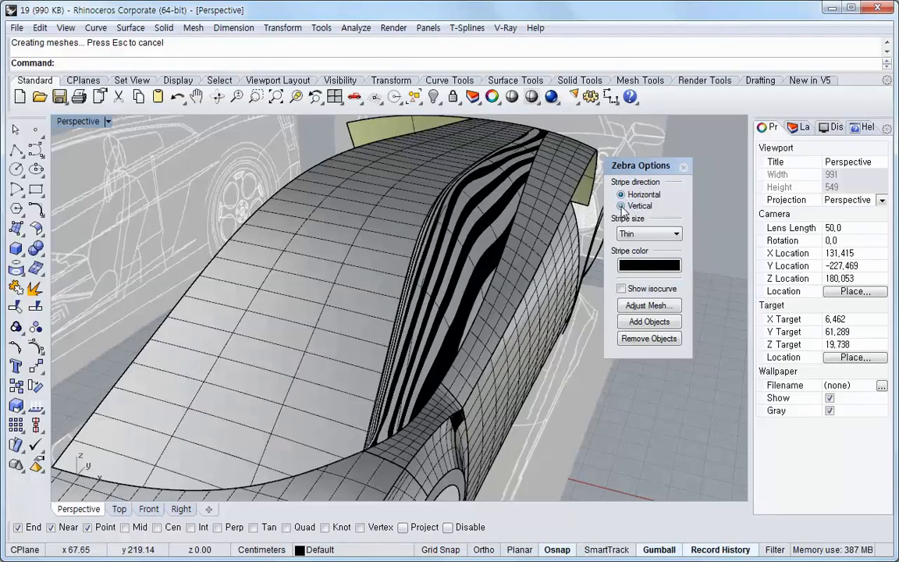
right_click_drag(468, 275, 426, 333)
- Add the roof surface to the zebra analysis and deselect it
left_click(370, 312)
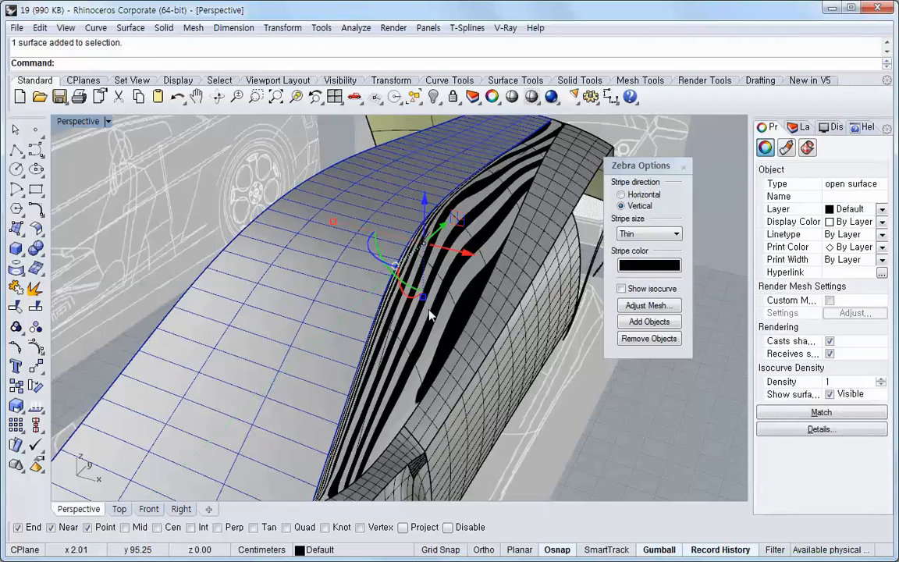
left_click(665, 322)
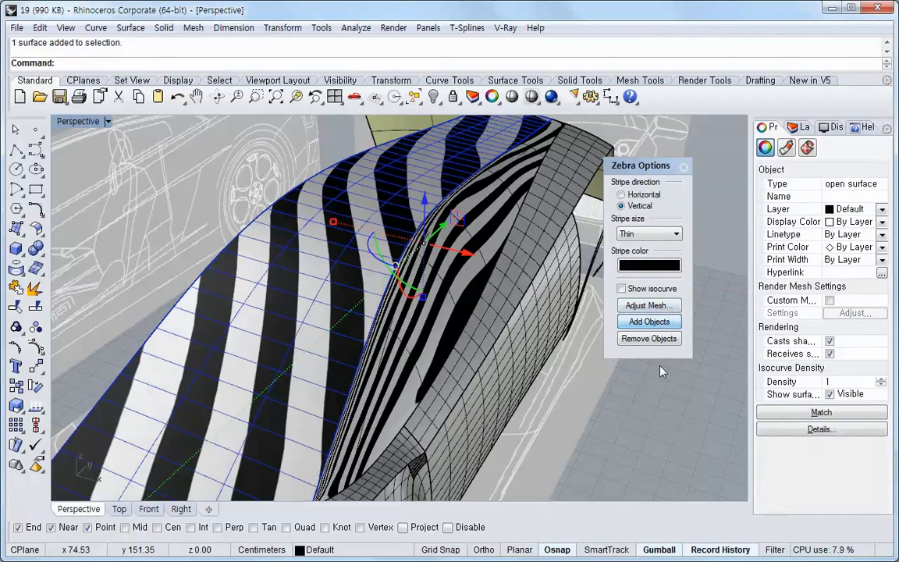
key("Escape")
- Examine how the zebra stripes flow across the shared edge between the roof and the side window surface
scroll(416, 273, "up", 4)
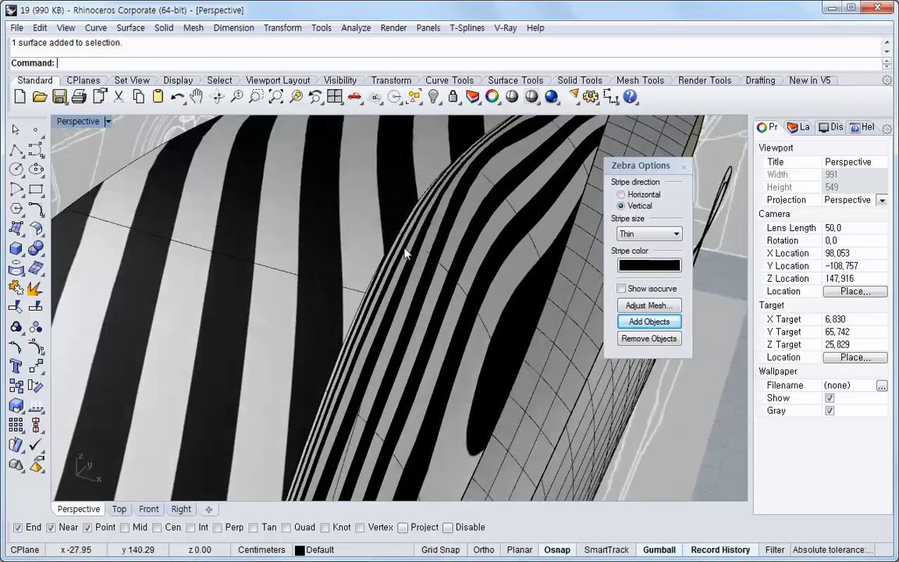
scroll(405, 244, "up", 3)
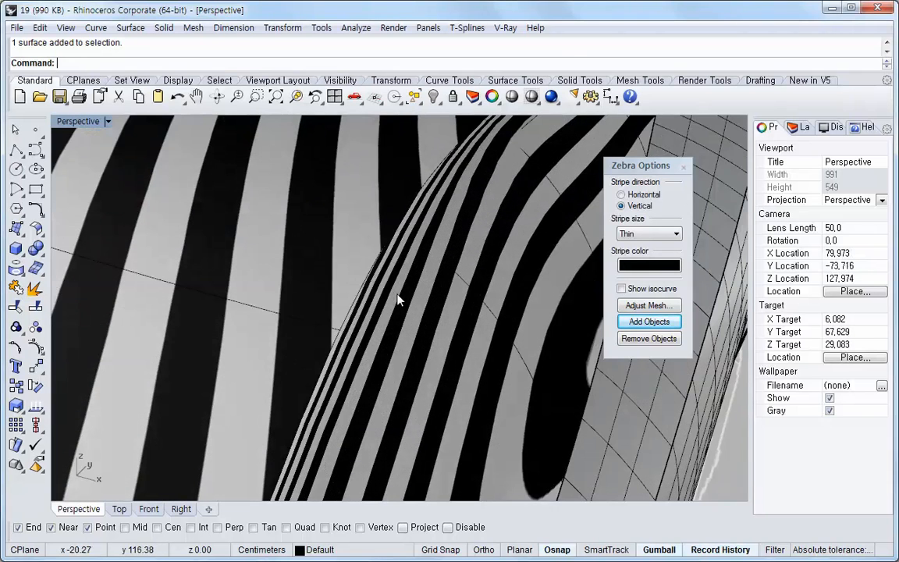
scroll(390, 280, "down", 4)
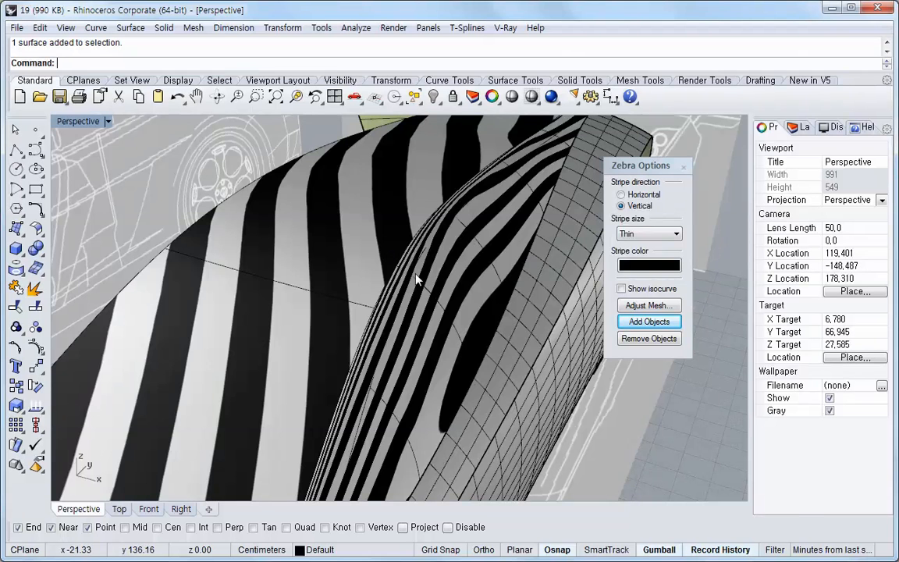
scroll(409, 285, "down", 4)
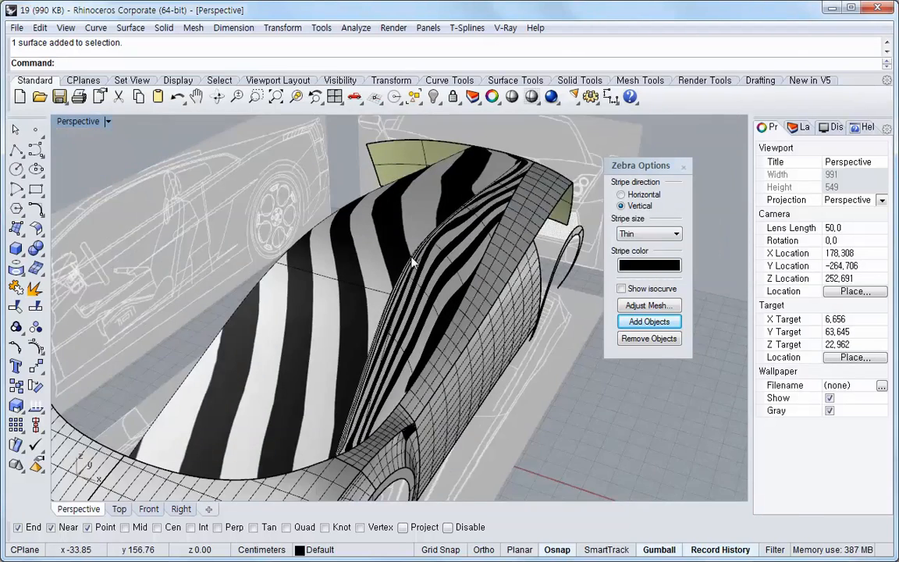
scroll(406, 269, "up", 8)
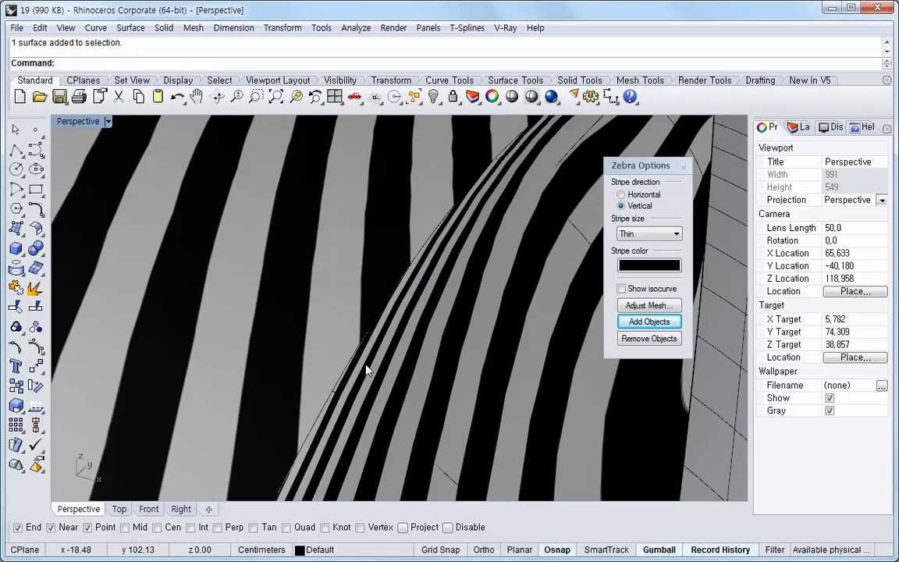
scroll(320, 414, "down", 5)
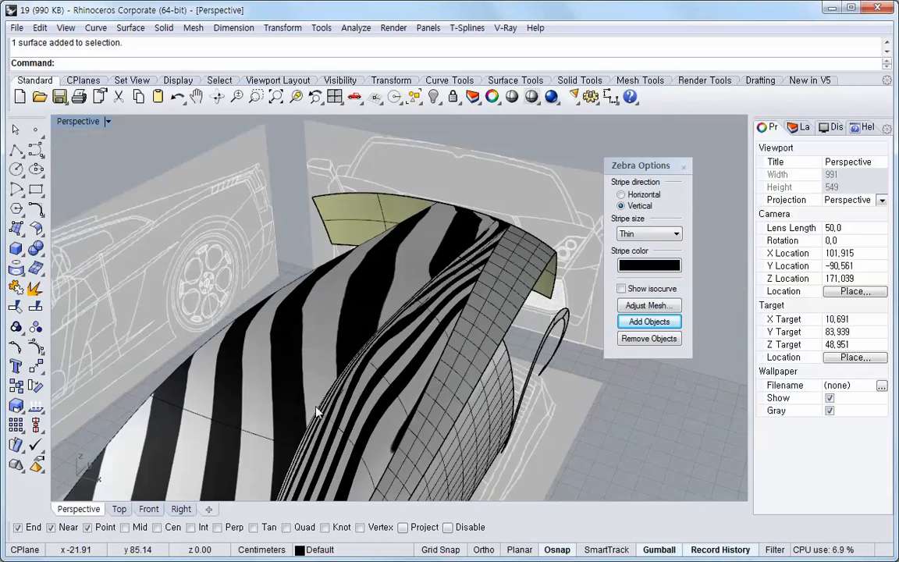
right_click_drag(315, 415, 365, 341)
right_click_drag(458, 326, 290, 381)
right_click_drag(287, 384, 289, 391)
right_click_drag(211, 287, 384, 262)
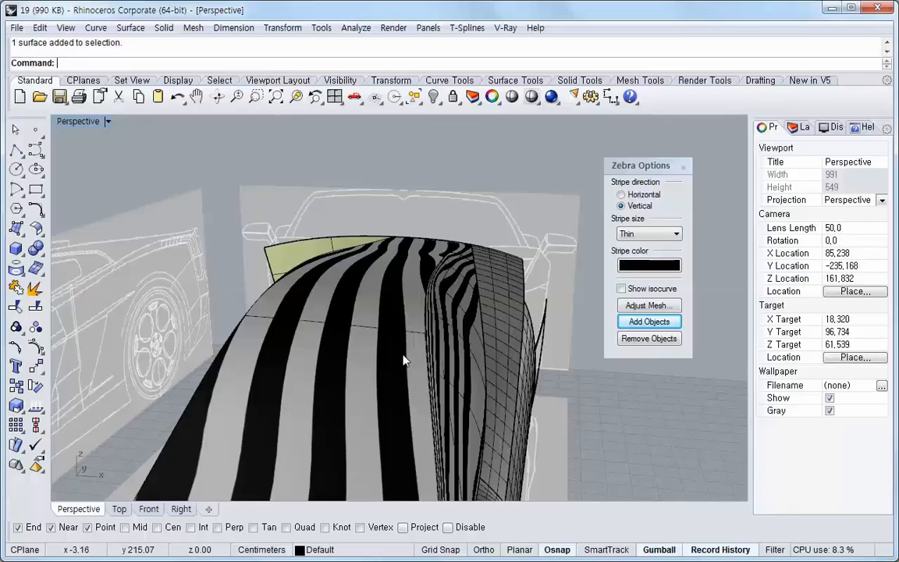
right_click_drag(403, 370, 599, 260, "shift")
- Turn off the zebra analysis and examine the shaded window surface from the side and the front
left_click(684, 165)
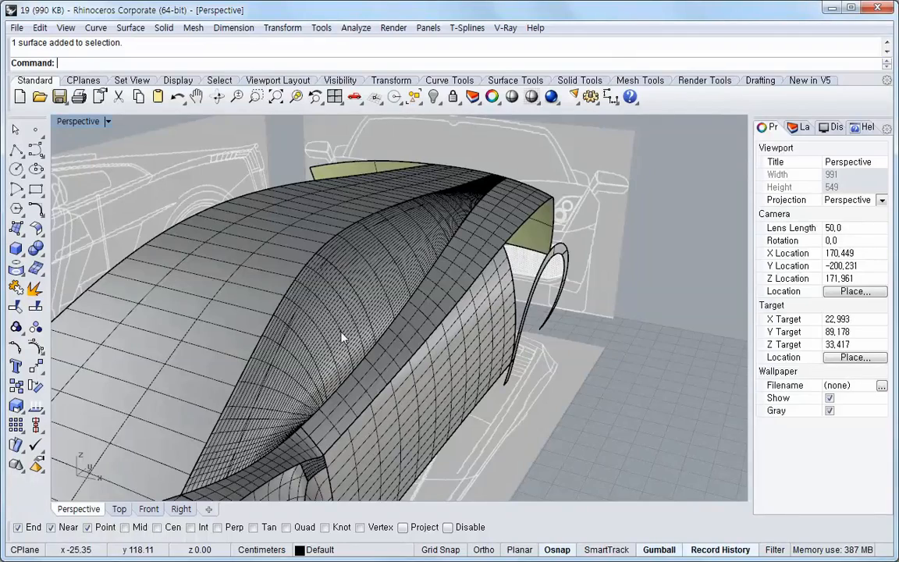
right_click_drag(300, 365, 259, 353)
right_click_drag(290, 274, 382, 228, "shift")
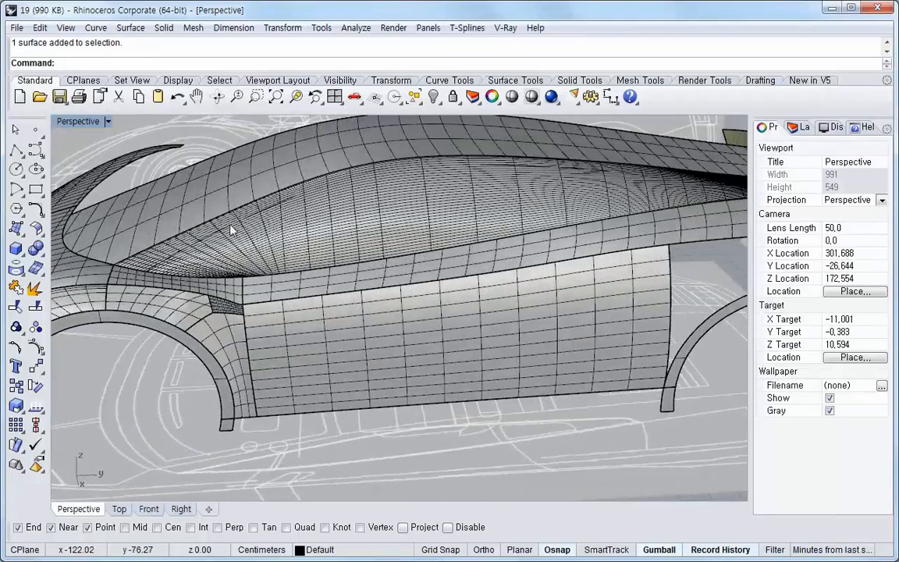
right_click_drag(500, 251, 484, 279)
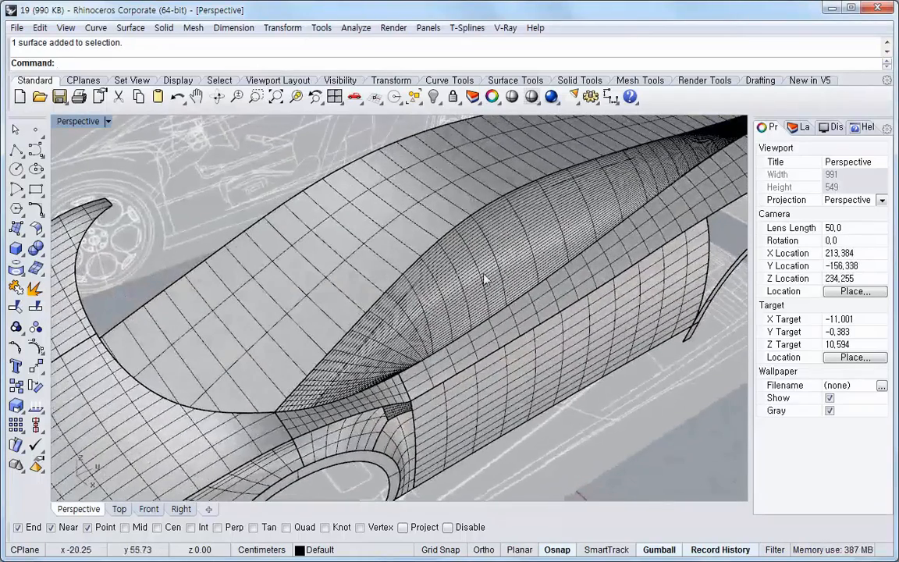
- Hide the side window surface and delete the frontmost cross-section curve in the window opening
left_click(477, 223)
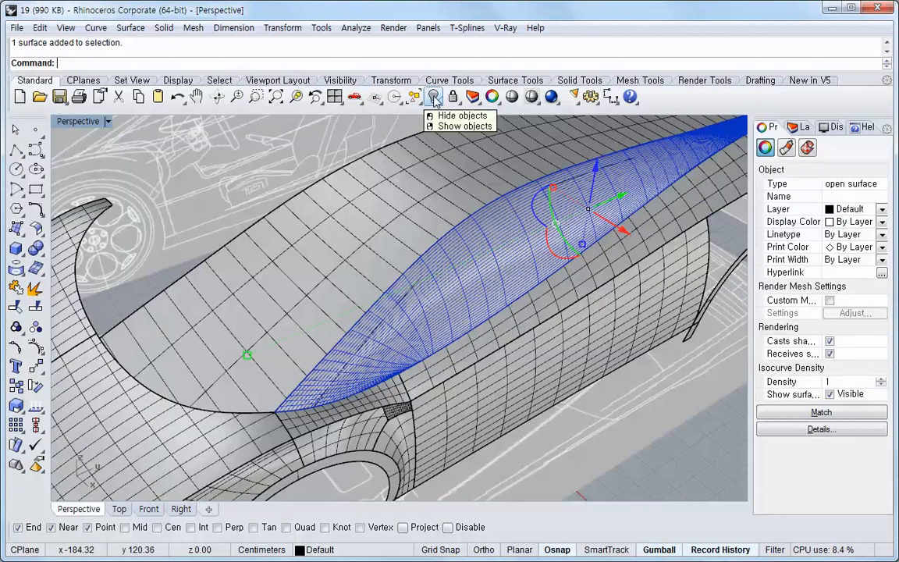
left_click(434, 96)
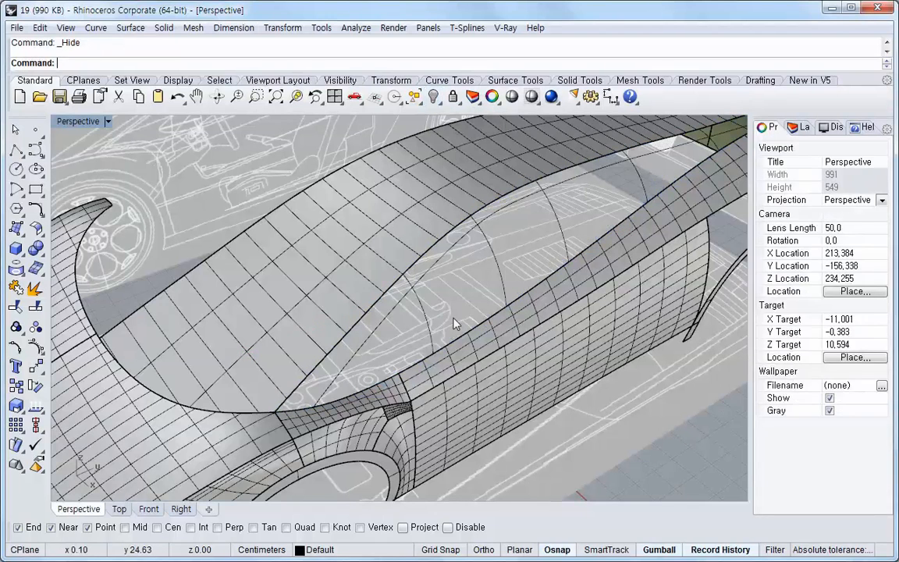
left_click(425, 316)
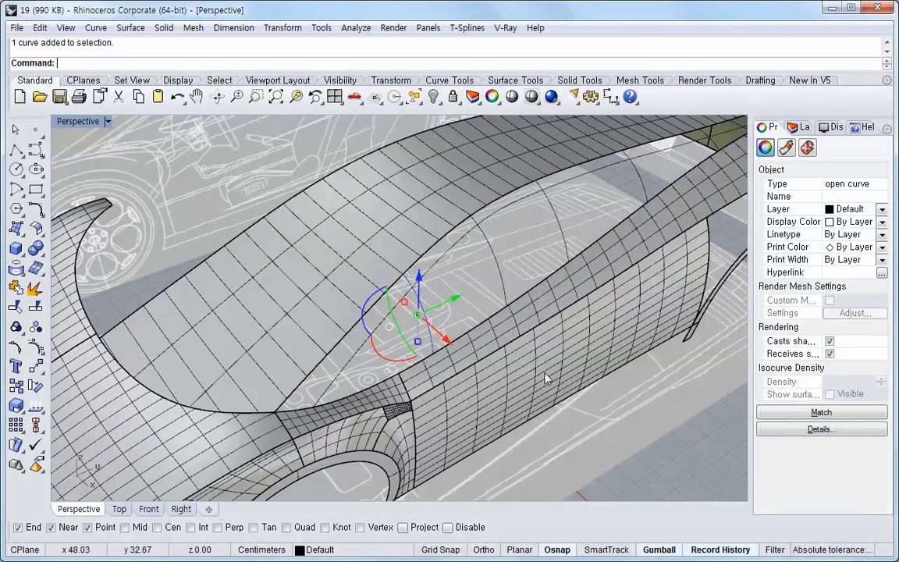
key("Delete")
- Draw a three-point interpolated cross-section curve across the front of the window opening, from the roof edge to the lower window edge
right_click_drag(489, 337, 387, 290)
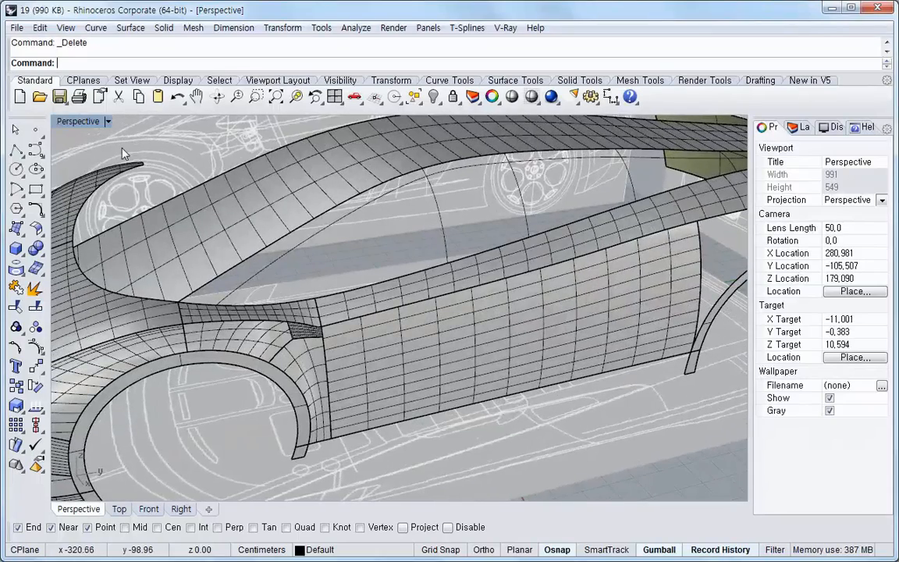
middle_click(99, 156)
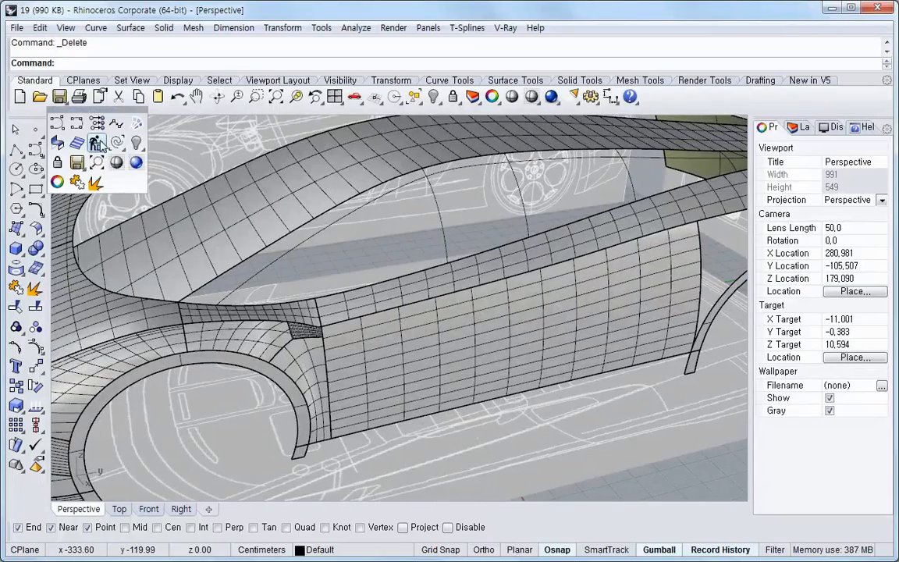
left_click(79, 125)
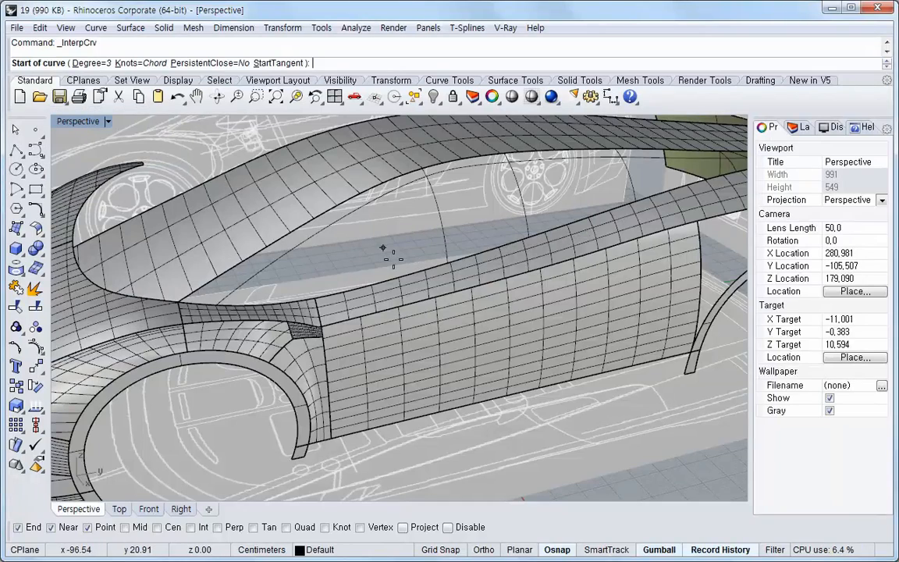
right_click_drag(380, 251, 307, 217)
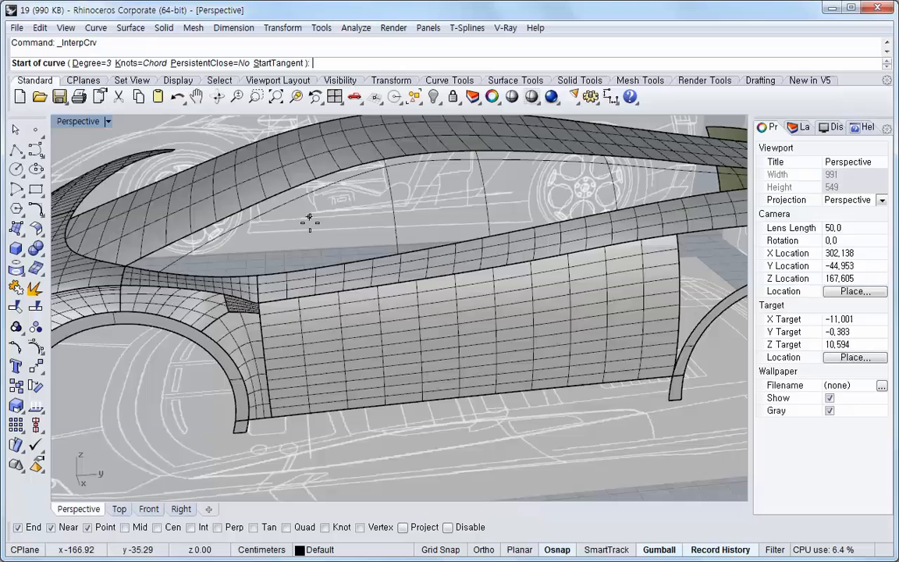
left_click(255, 203)
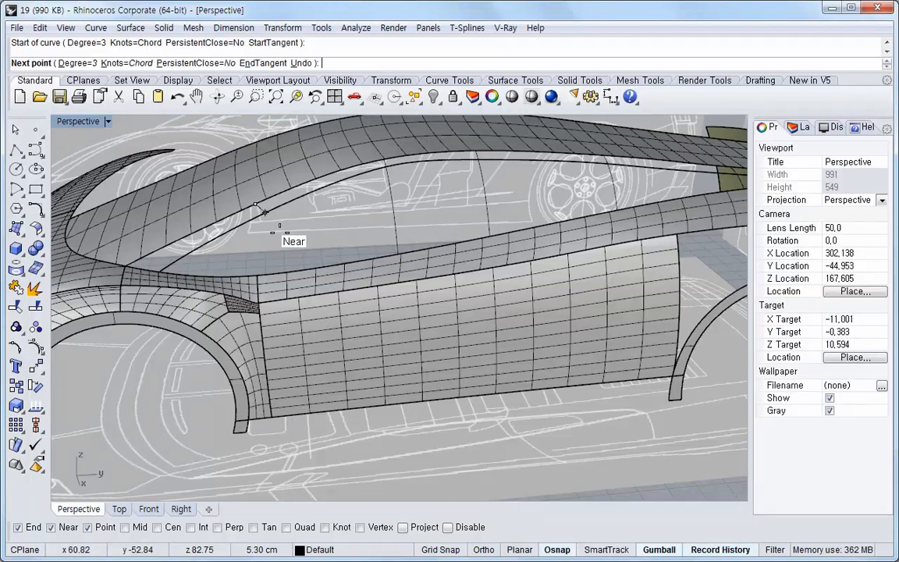
left_click(265, 211)
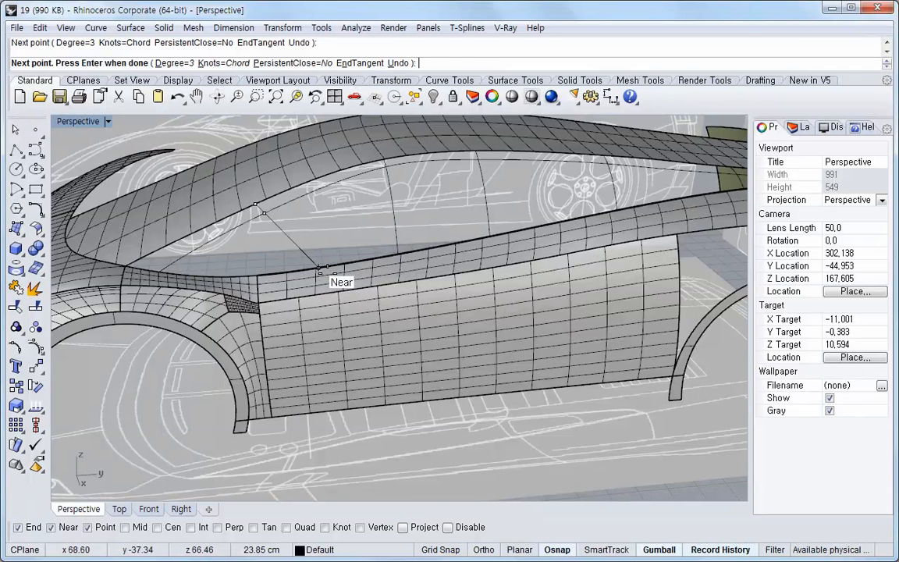
left_click(320, 270)
key("Return")
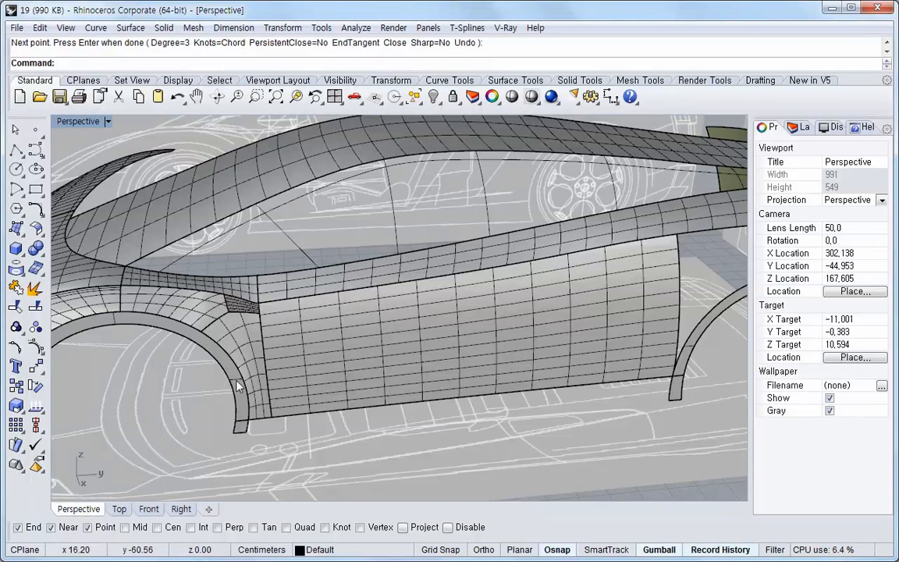
- Replace the slanted front cross-section curve with a steeper three-point interpolated curve drawn in the Right view between the same two window edges
left_click(191, 509)
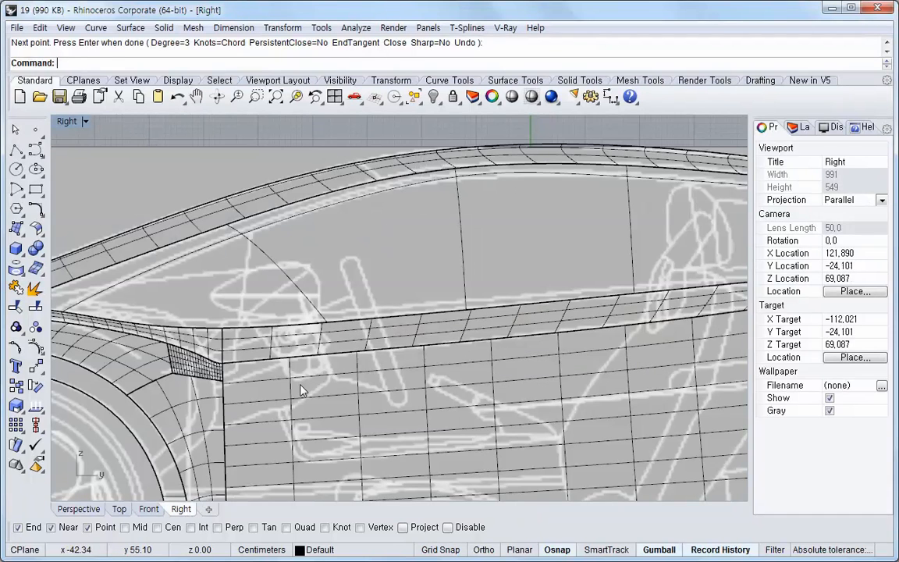
left_click(298, 283)
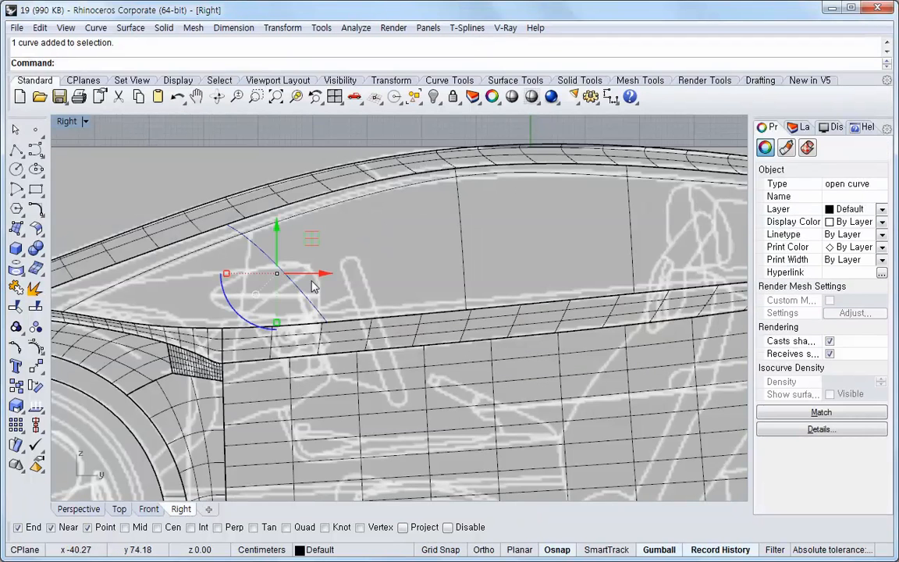
key("Delete")
right_click(304, 271)
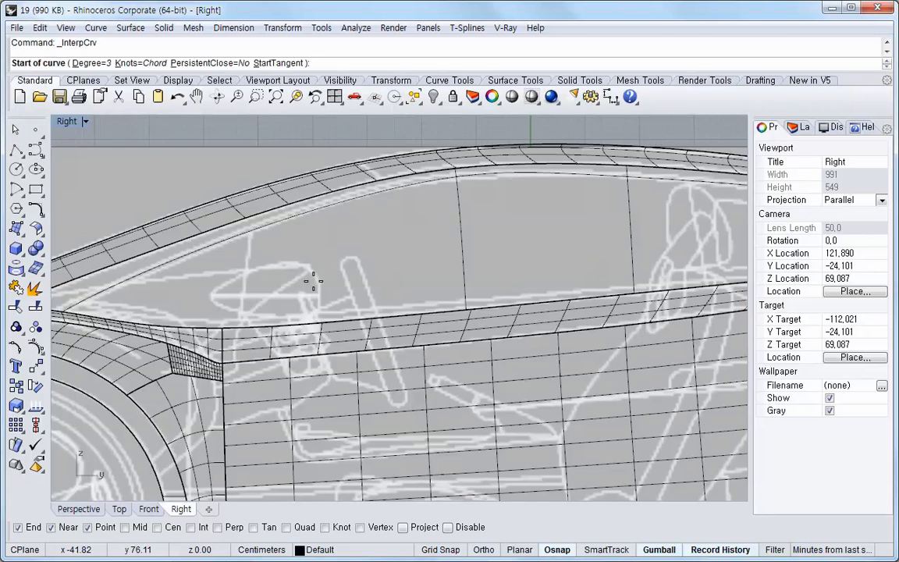
left_click(247, 217)
left_click(254, 229)
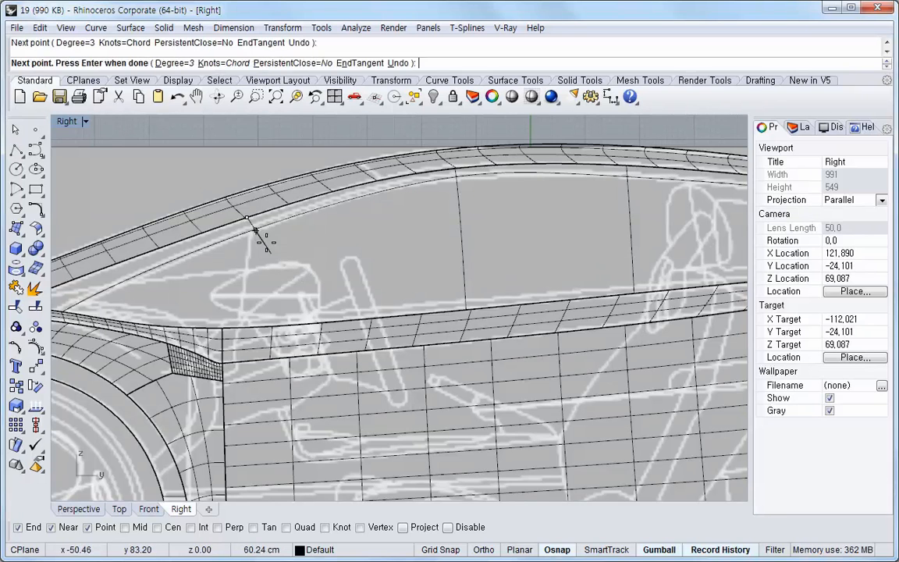
left_click(310, 323)
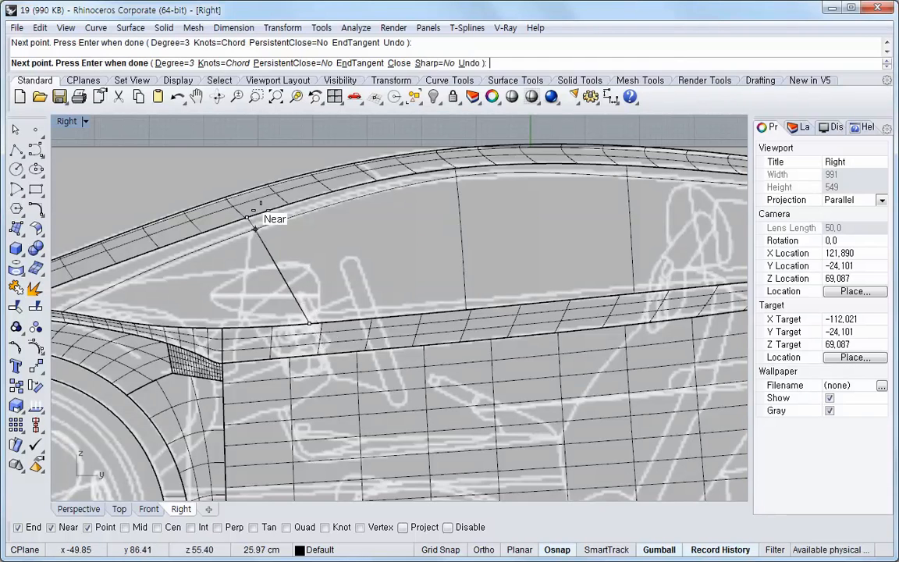
key("Return")
- Start a network surface in the Perspective view from the lower window edges, the roof edge and the front cross-section curves
right_click_drag(395, 281, 329, 276)
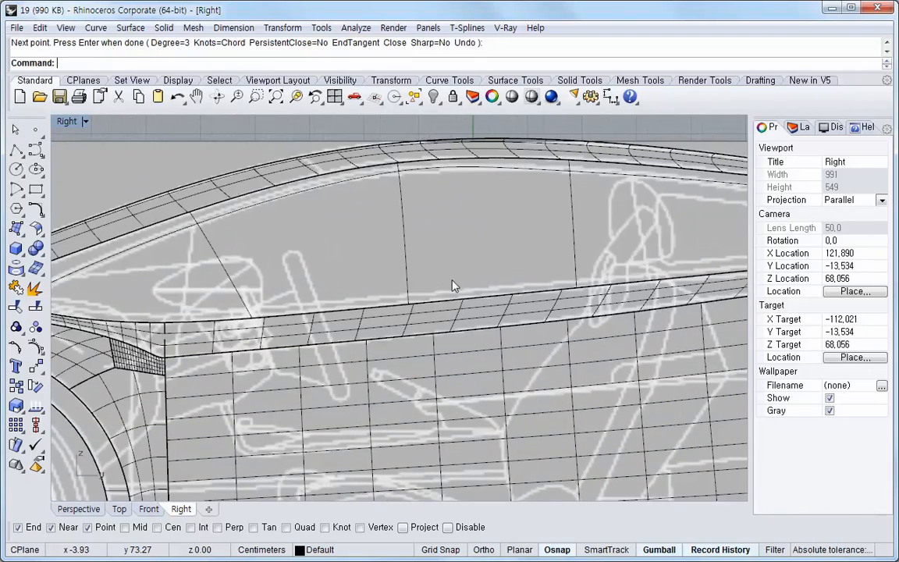
scroll(452, 286, "down", 4)
scroll(591, 279, "down", 4)
right_click_drag(645, 268, 500, 296)
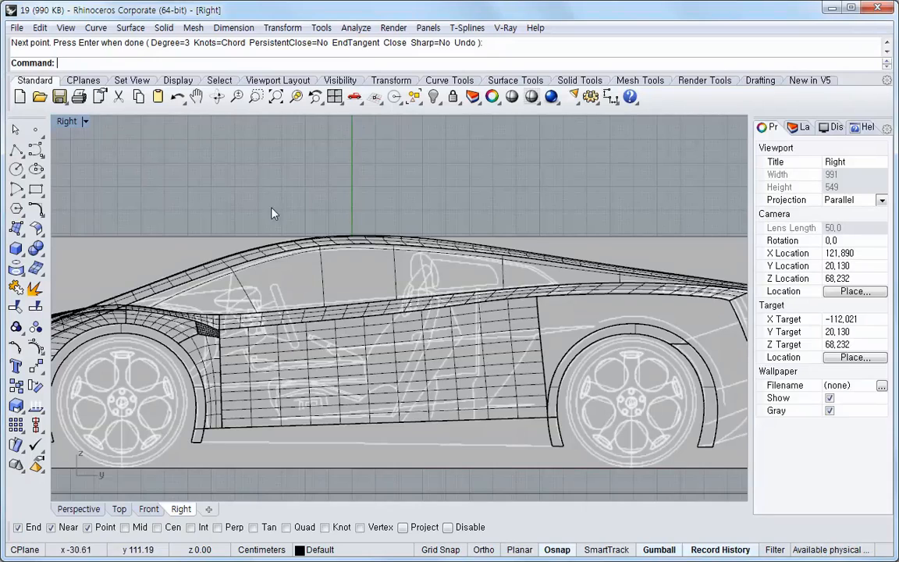
left_click(78, 509)
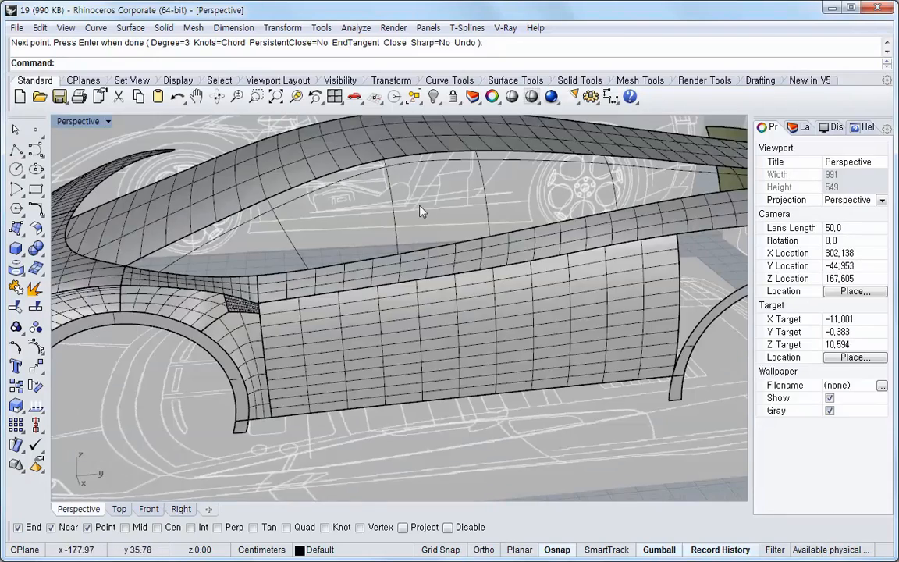
scroll(421, 209, "down", 4)
right_click_drag(428, 205, 507, 225)
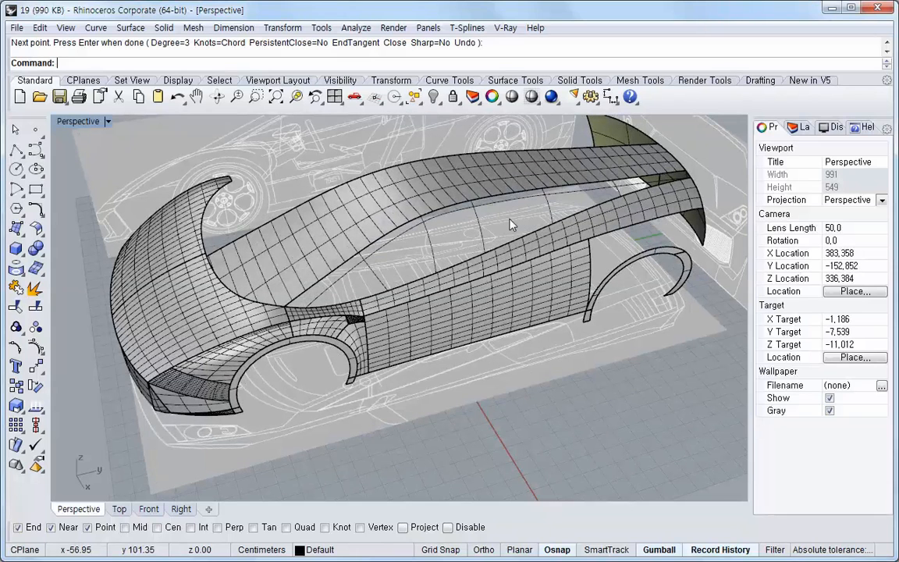
middle_click(509, 225)
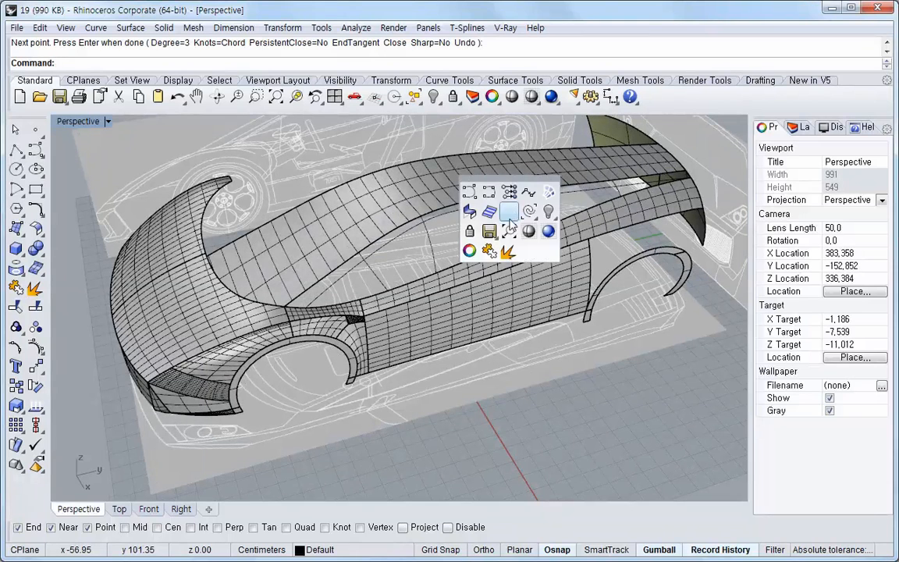
left_click(550, 193)
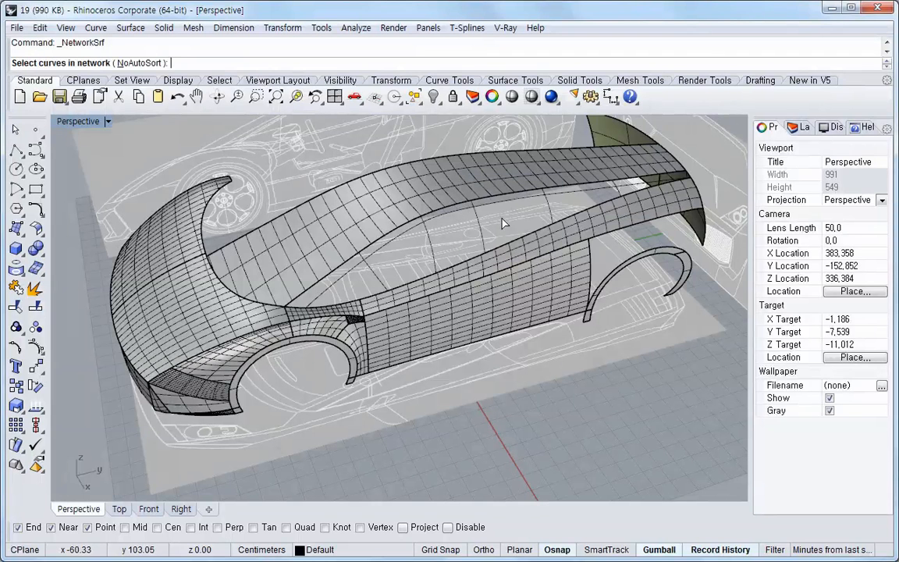
left_click(373, 299)
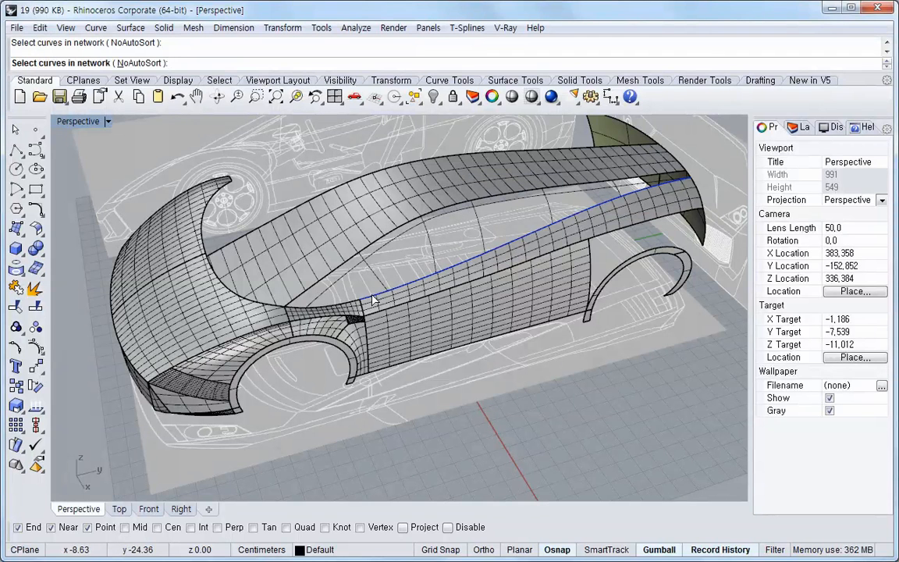
left_click(310, 293)
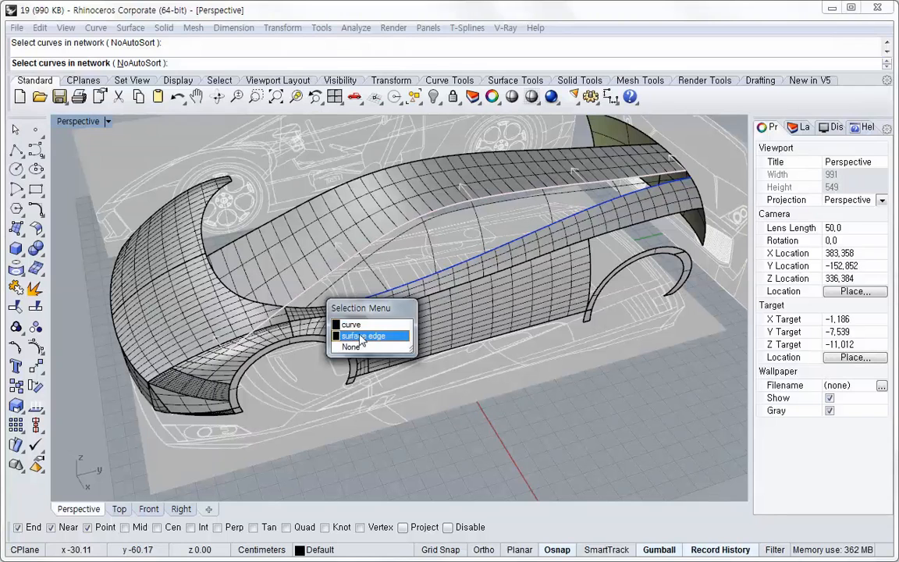
left_click(328, 309)
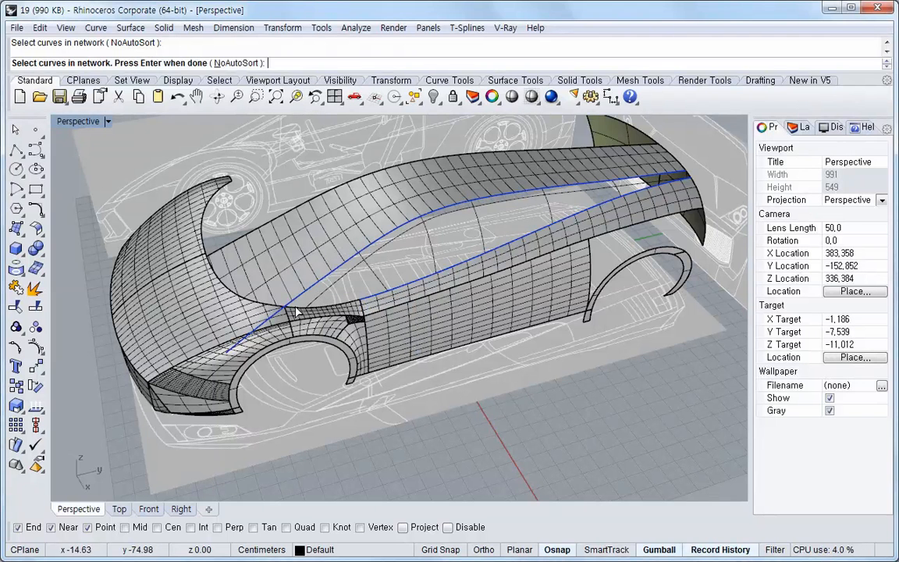
left_click(363, 260)
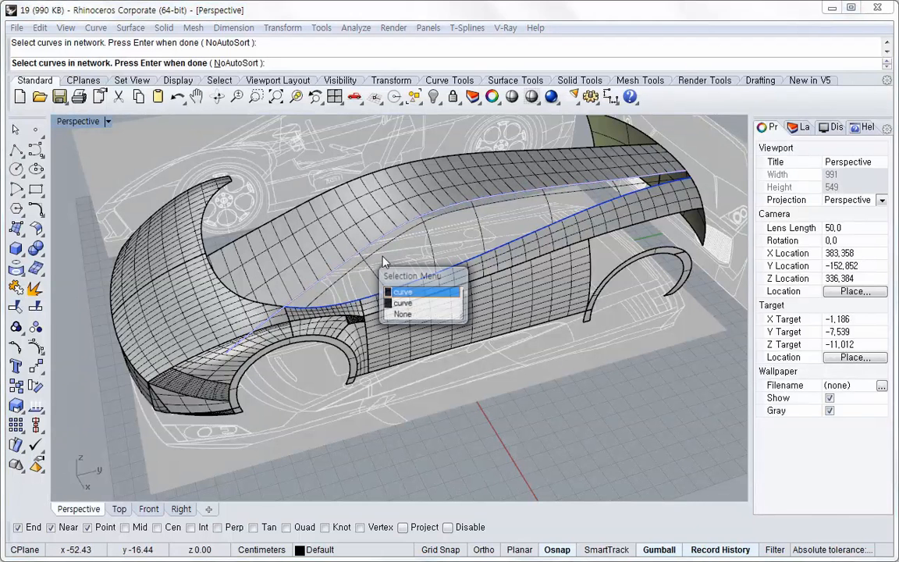
left_click(402, 303)
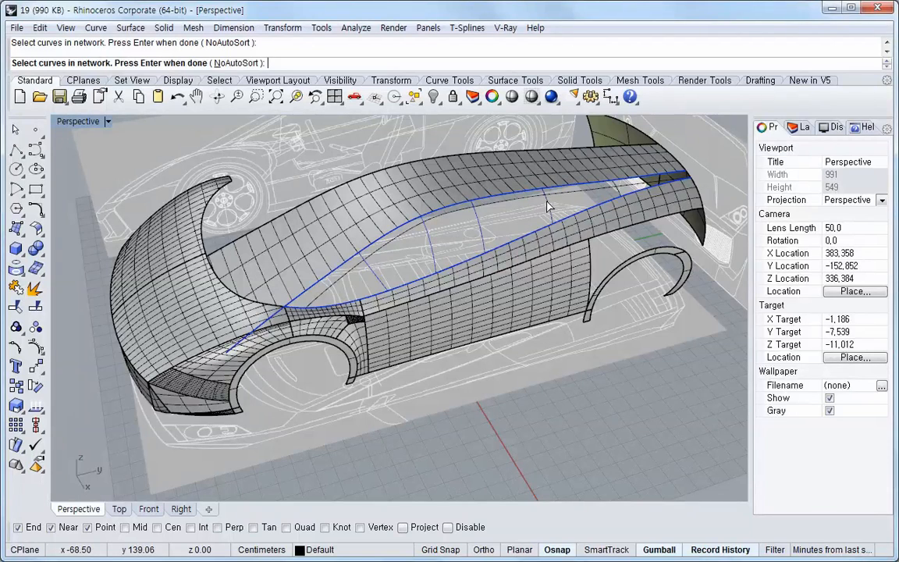
- Complete the network selection with the remaining rear cross-section curves and the short rear edge, and accept the curve set
scroll(630, 196, "up", 4)
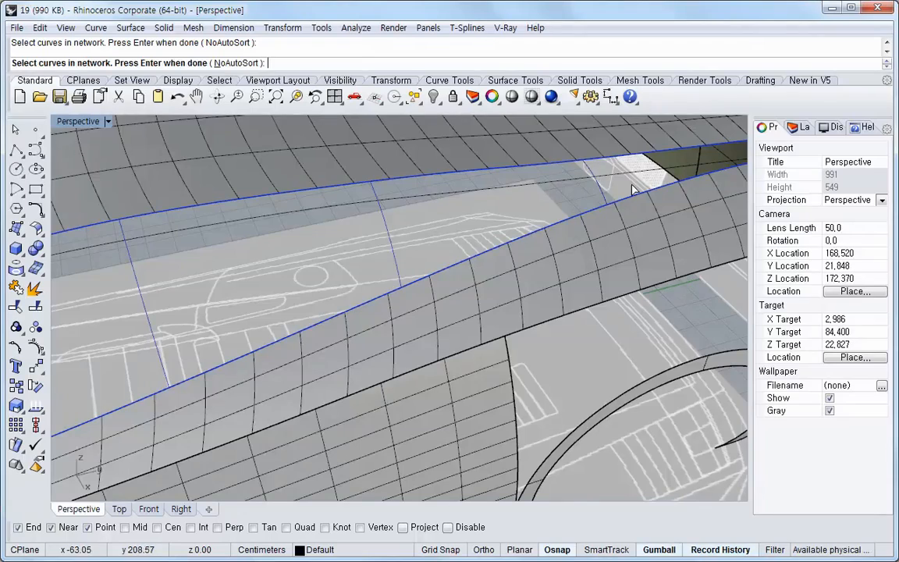
right_click_drag(632, 187, 595, 216)
scroll(639, 276, "down", 5)
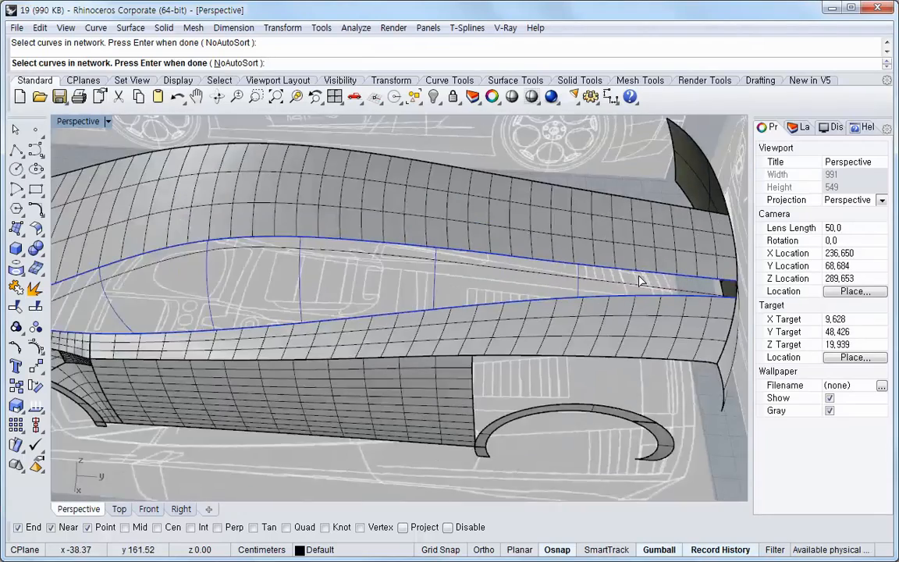
scroll(639, 281, "down", 5)
right_click_drag(632, 264, 645, 319)
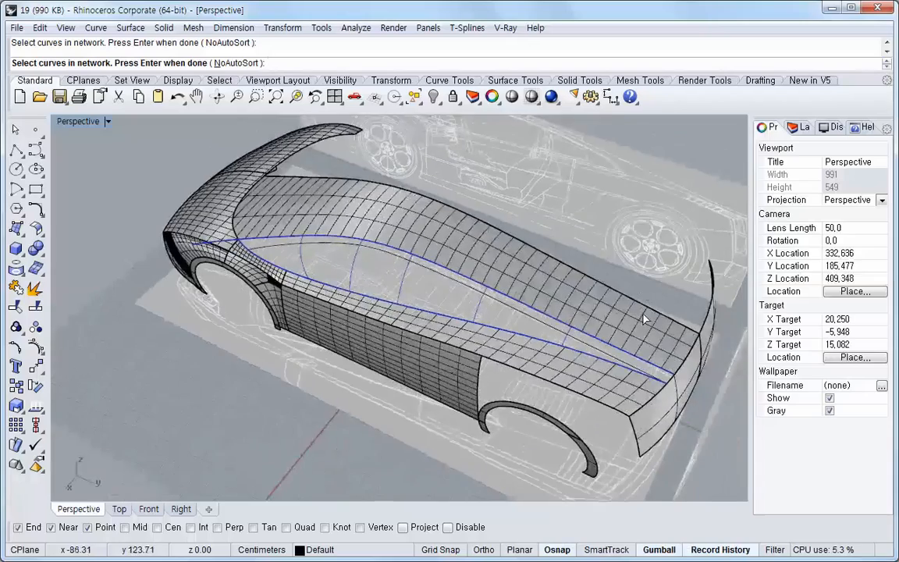
scroll(679, 392, "up", 5)
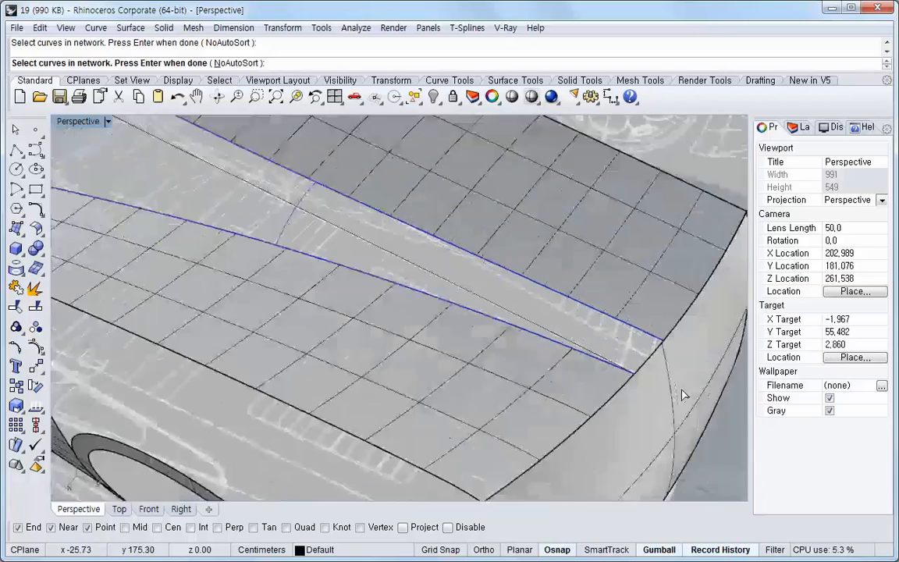
left_click(656, 352)
key("Return")
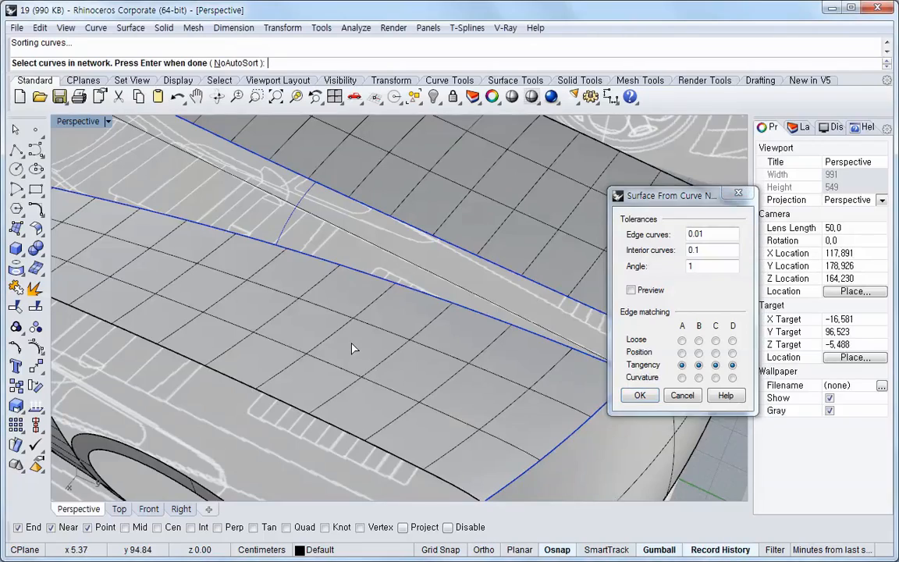
- Turn on the network surface preview and set the edge matching of A, B, C and D to Position
scroll(355, 348, "down", 5)
right_click_drag(366, 355, 490, 310)
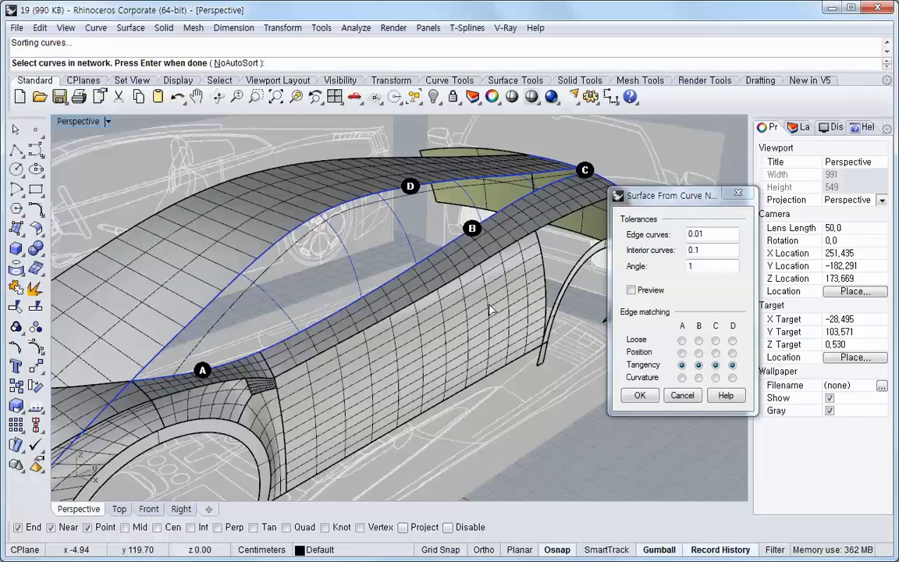
left_click(630, 290)
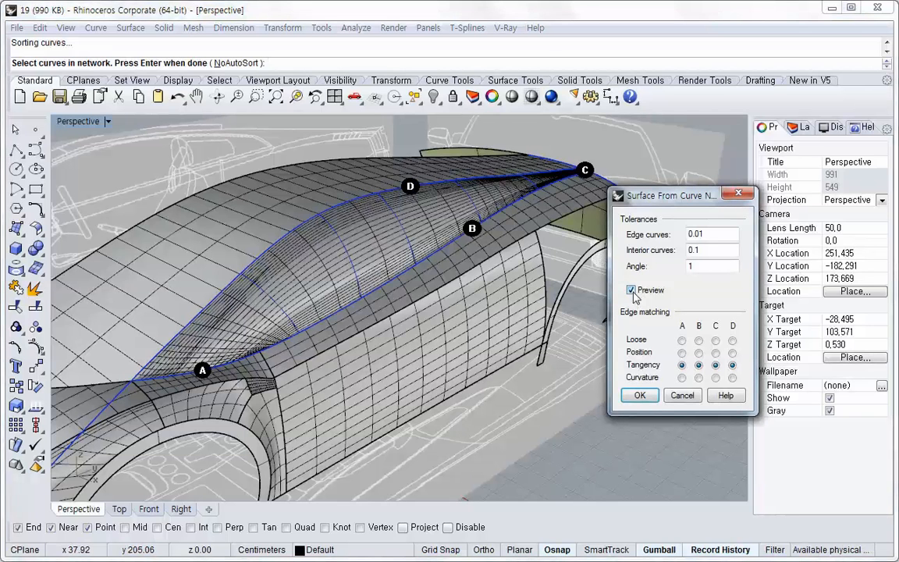
left_click_drag(671, 202, 676, 197)
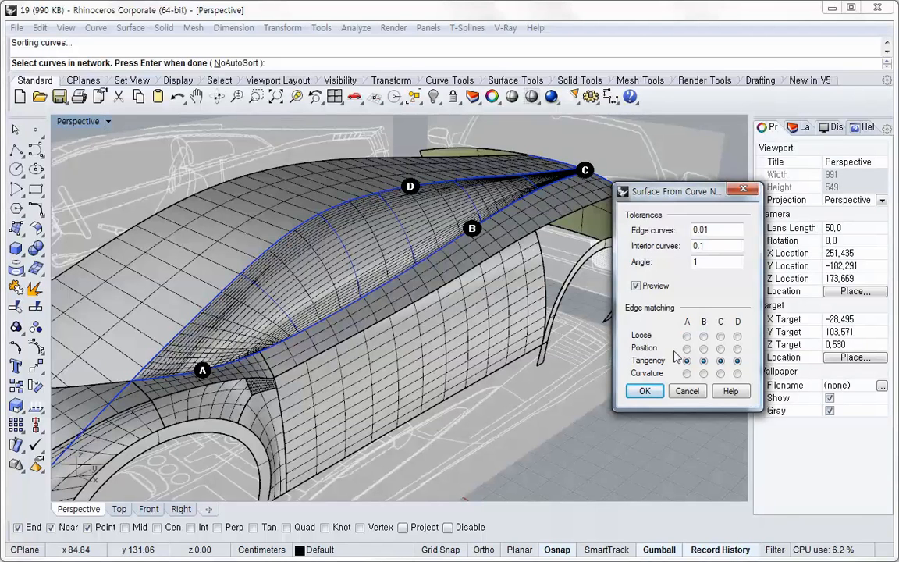
left_click(687, 349)
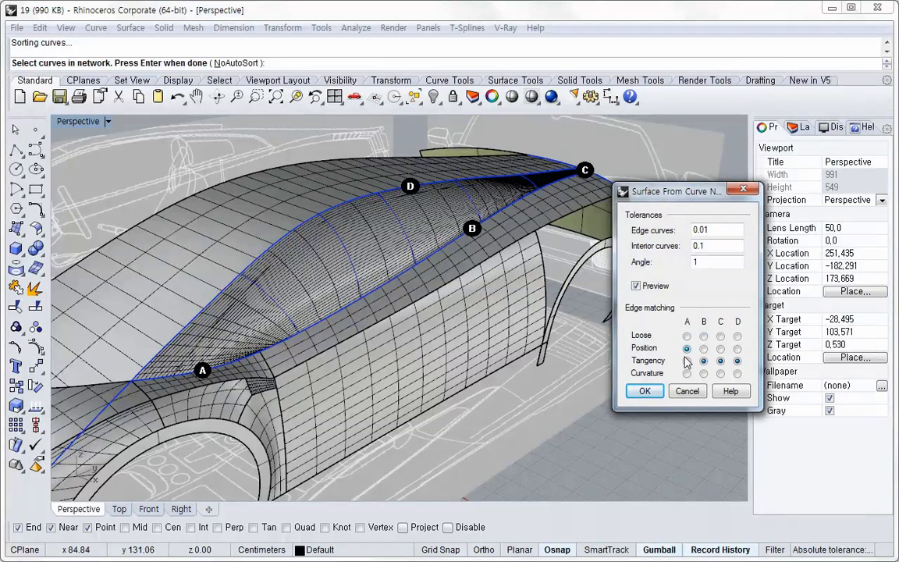
left_click(704, 349)
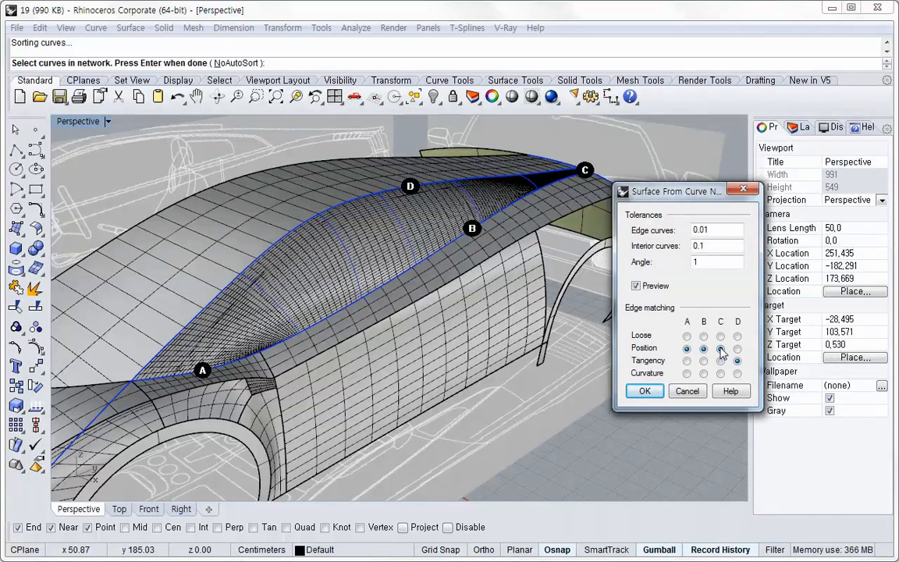
left_click(720, 349)
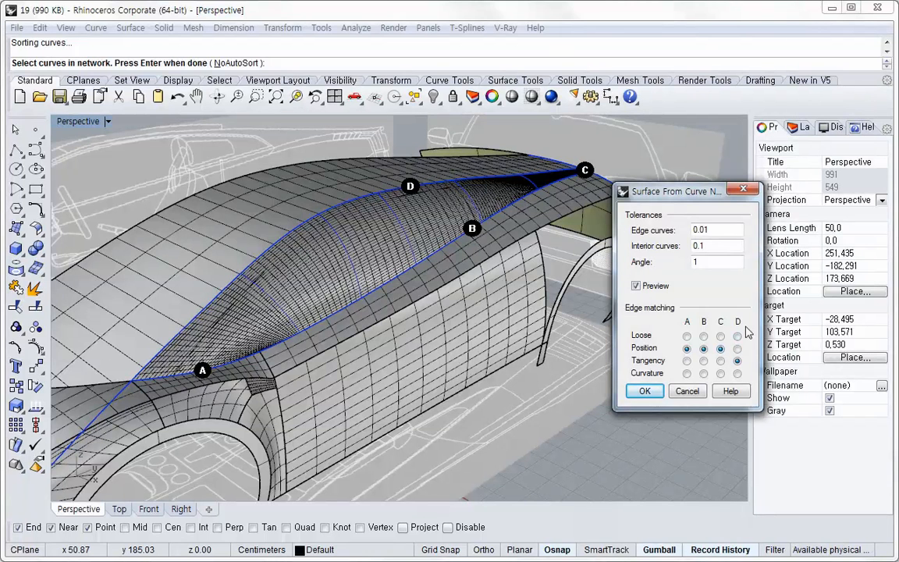
left_click(738, 350)
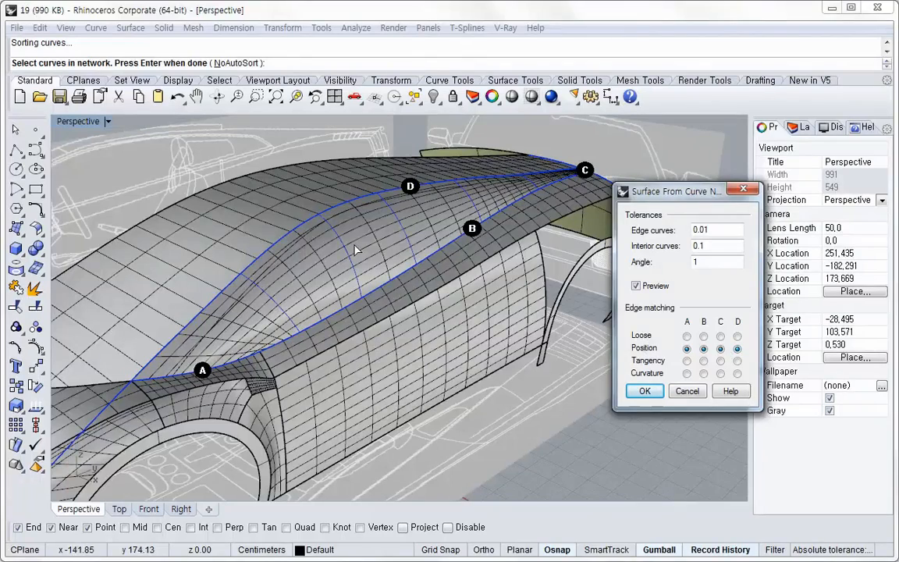
- Show the Front view in Shaded display to check the network surface preview against the roof
right_click_drag(319, 221, 404, 223)
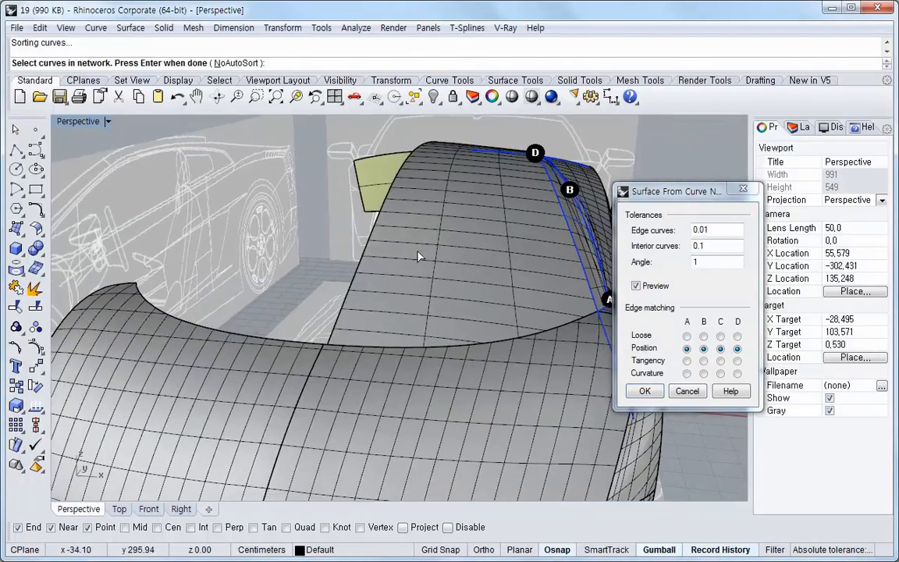
left_click(149, 508)
right_click_drag(296, 289, 449, 264)
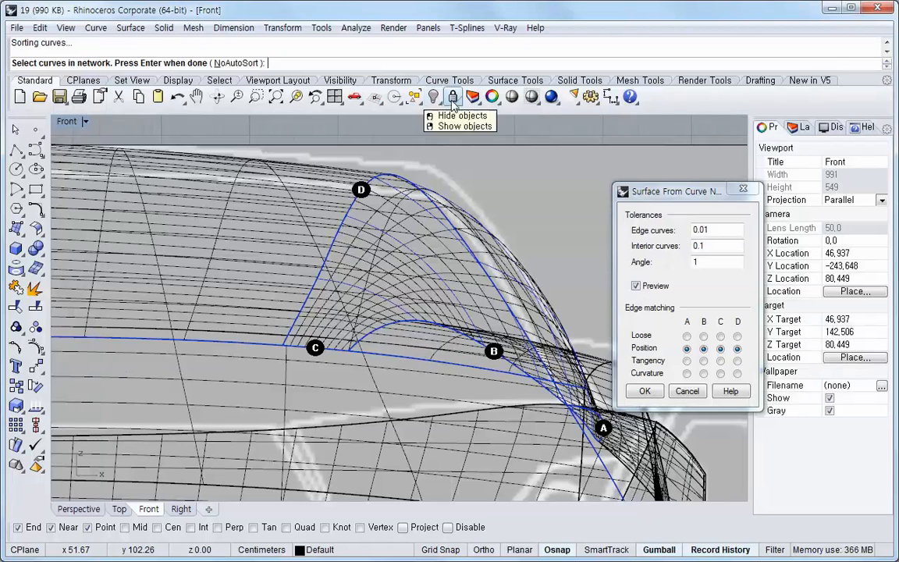
left_click(532, 97)
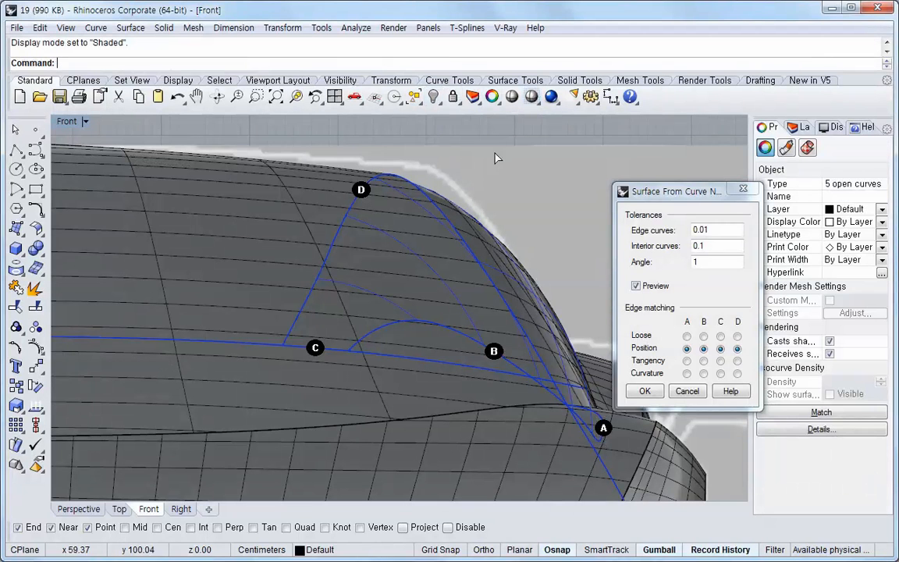
- Try Tangency and Curvature matching for edge D in the network surface preview
left_click(737, 361)
left_click(738, 362)
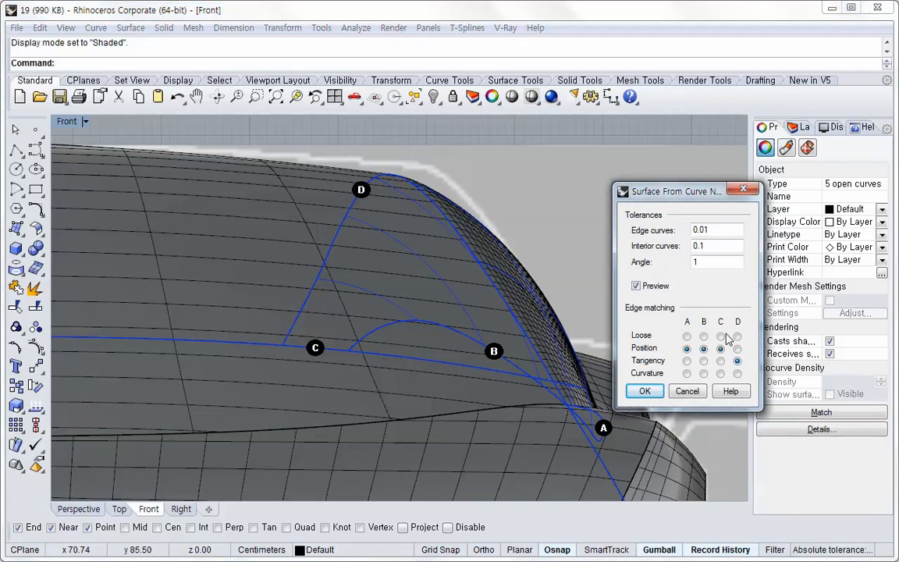
left_click(737, 374)
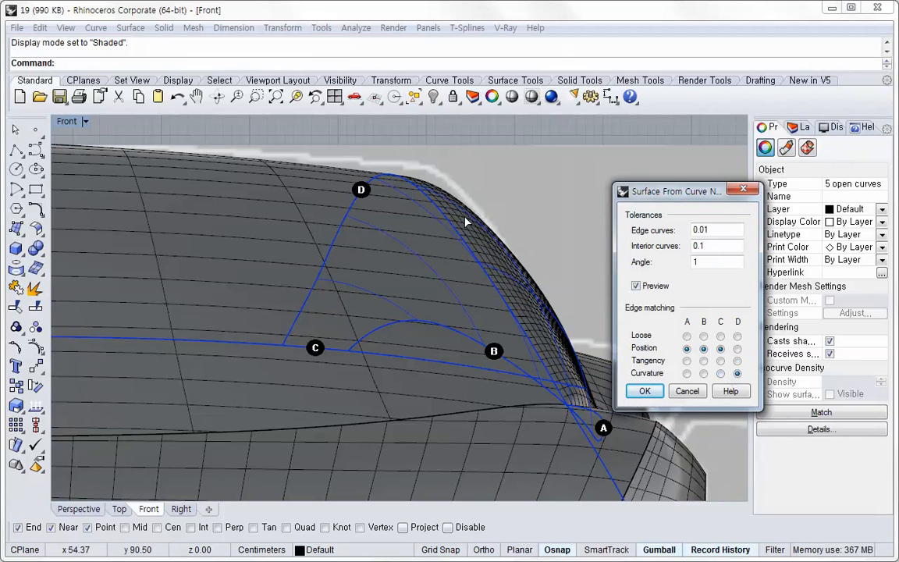
- Compare edge D with Position matching, set it to Tangency, and create the network surface
left_click(738, 349)
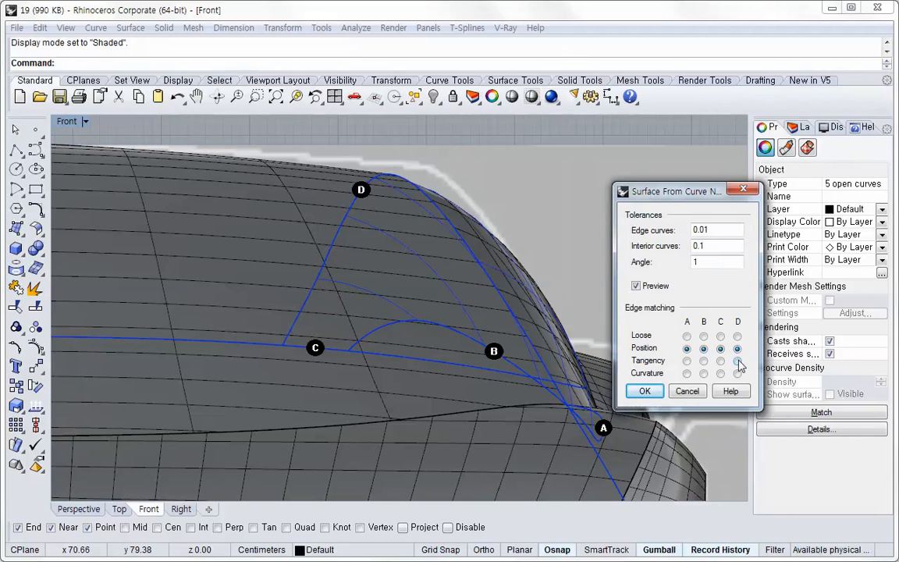
left_click(738, 361)
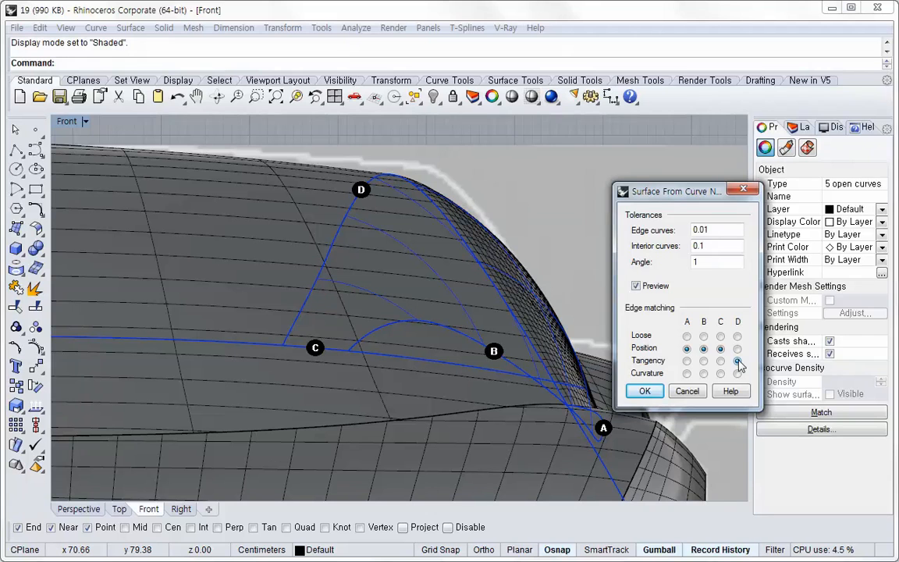
left_click(644, 391)
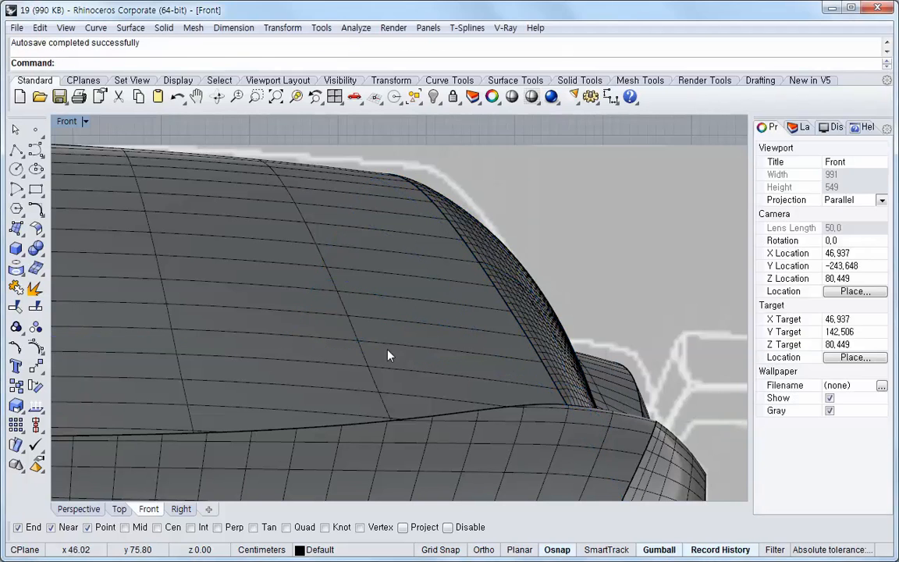
- Examine the new side window surface's isocurves and its fit along the roof and lower edges in the Perspective and Right views
left_click(91, 511)
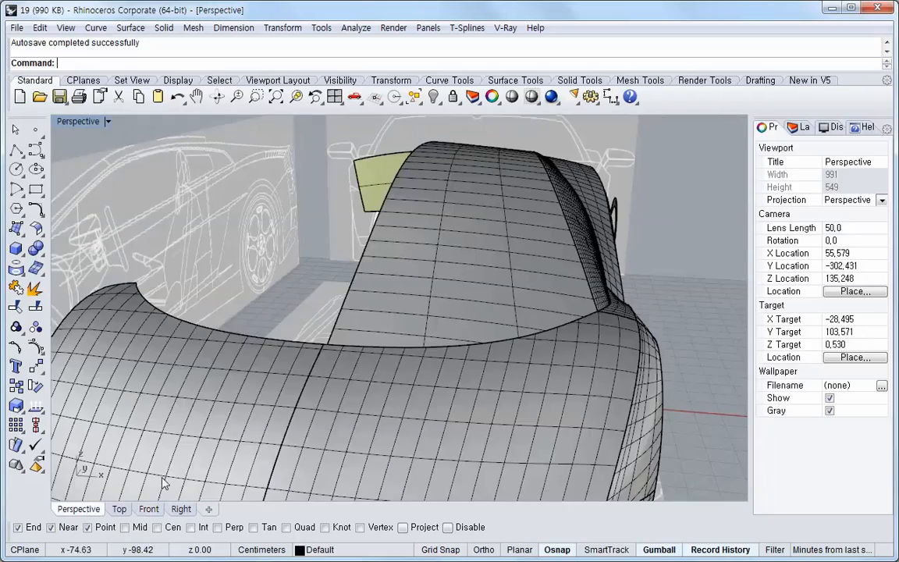
right_click_drag(511, 295, 432, 340)
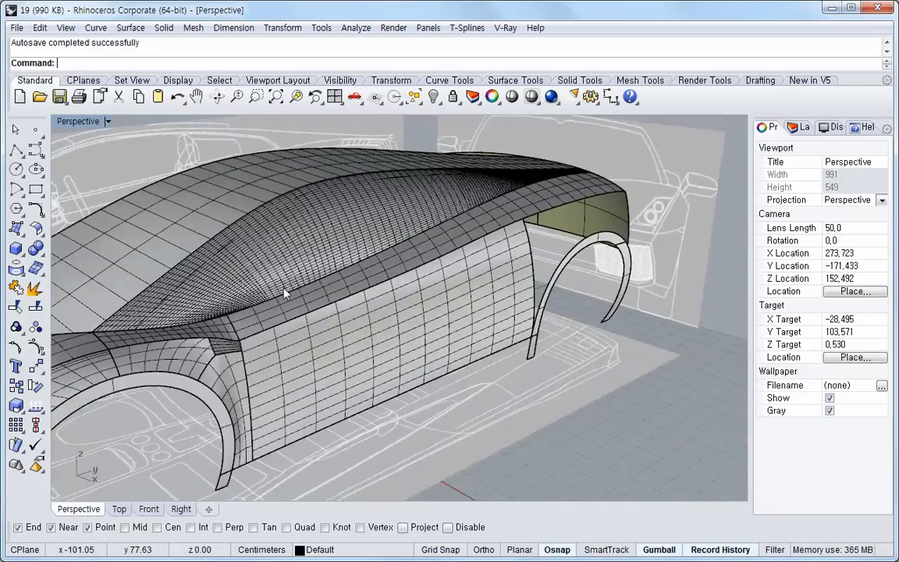
scroll(284, 288, "up", 8)
scroll(363, 287, "down", 12)
right_click_drag(362, 285, 368, 210)
scroll(317, 257, "up", 4)
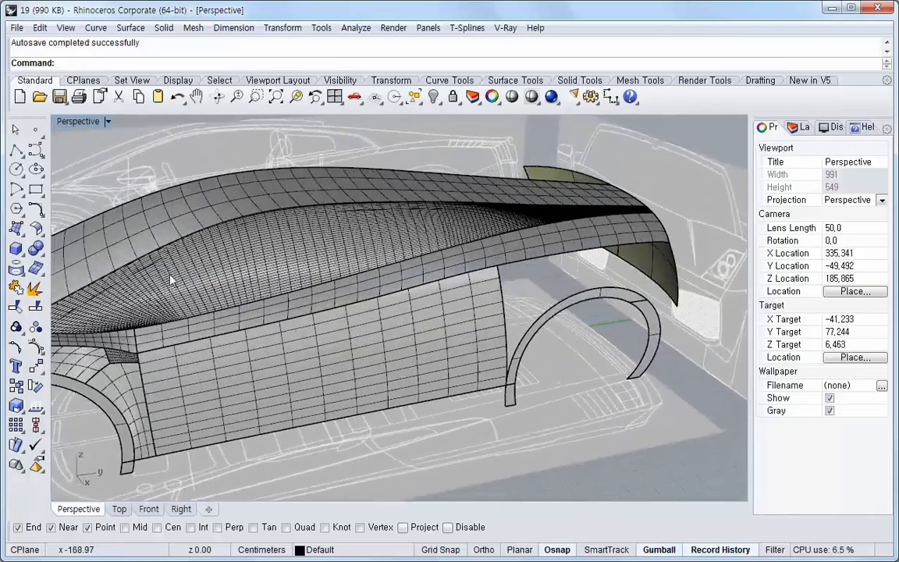
left_click(184, 512)
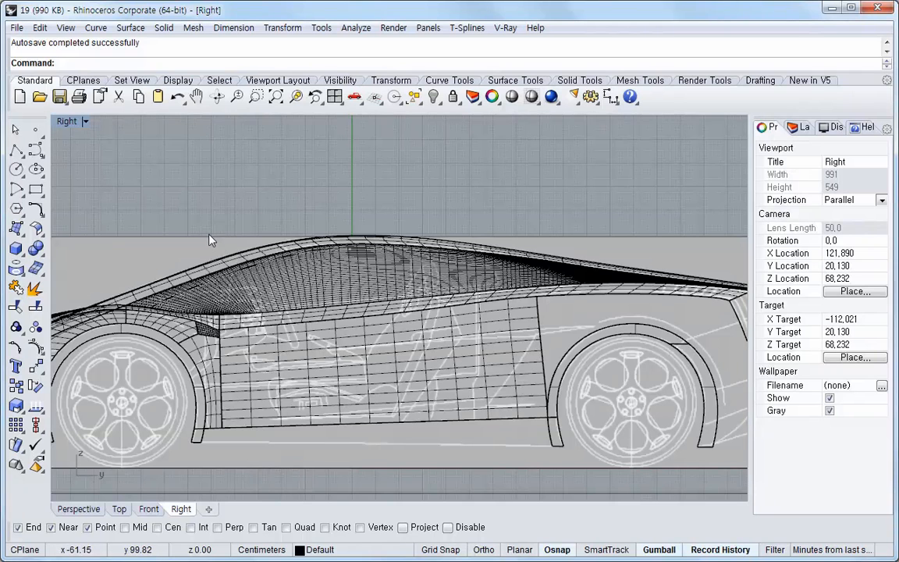
scroll(283, 287, "up", 4)
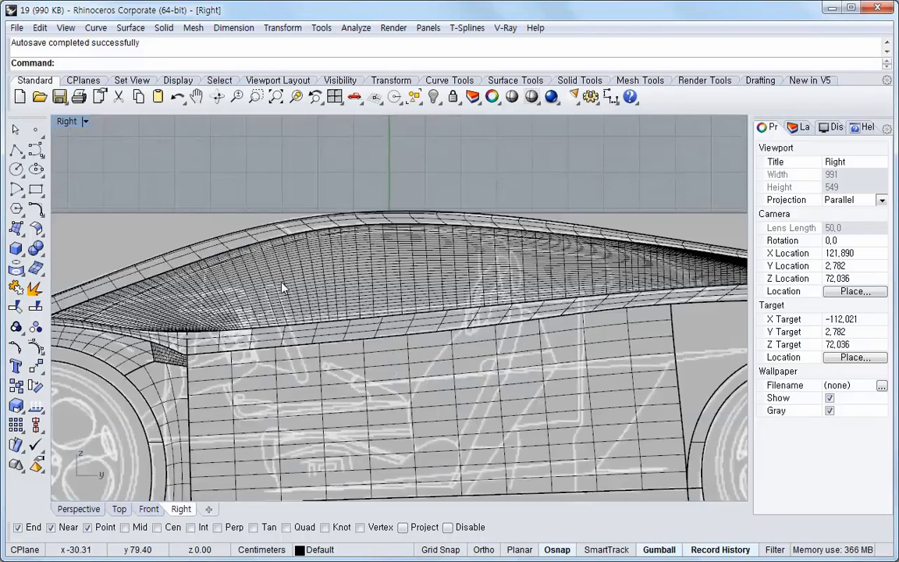
scroll(277, 285, "up", 5)
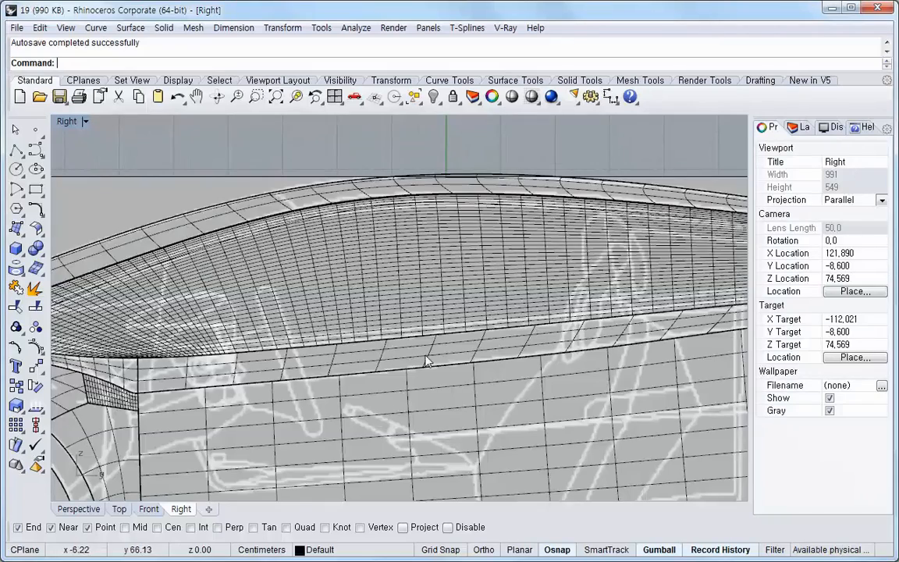
right_click_drag(427, 360, 521, 349)
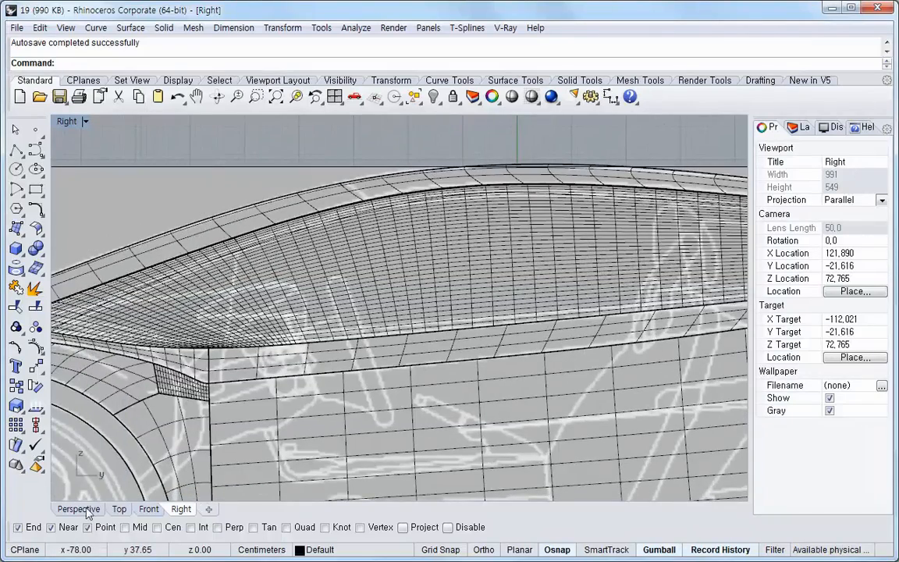
- Run a Zebra analysis on the side window surface in the Perspective view
left_click(78, 508)
right_click_drag(316, 311, 499, 289)
left_click(495, 323)
middle_click(500, 288)
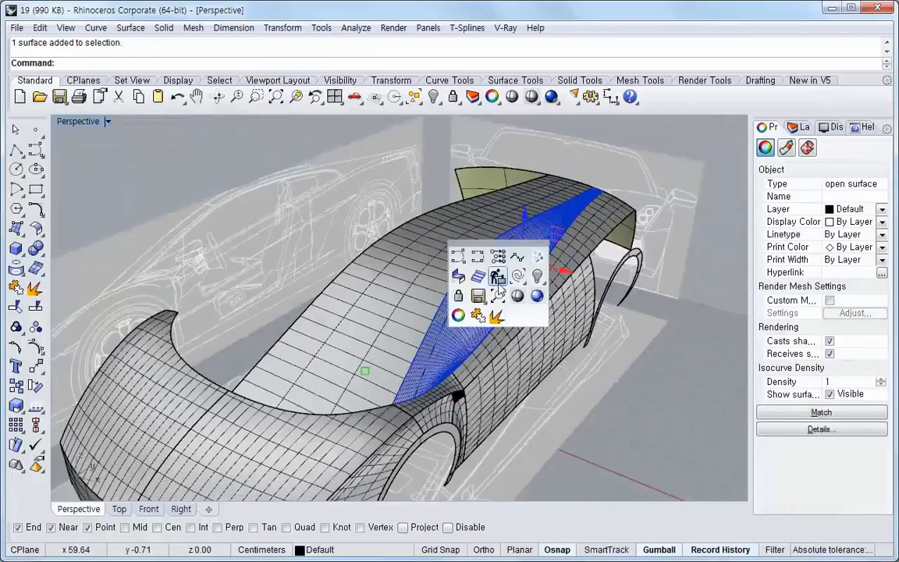
left_click(468, 274)
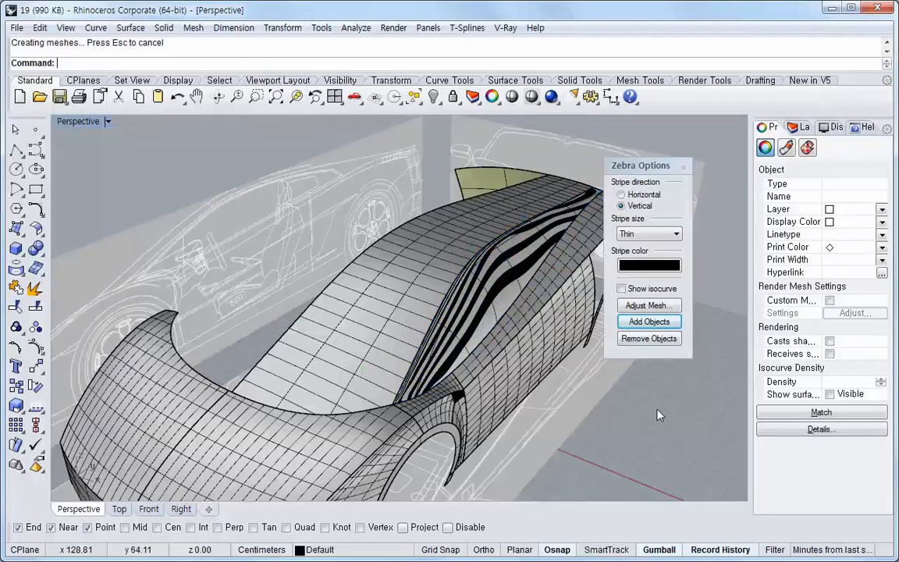
- Set the zebra stripe direction to Horizontal, examine the stripe flow across the side window, and close the analysis
right_click_drag(519, 353, 523, 298)
left_click(625, 196)
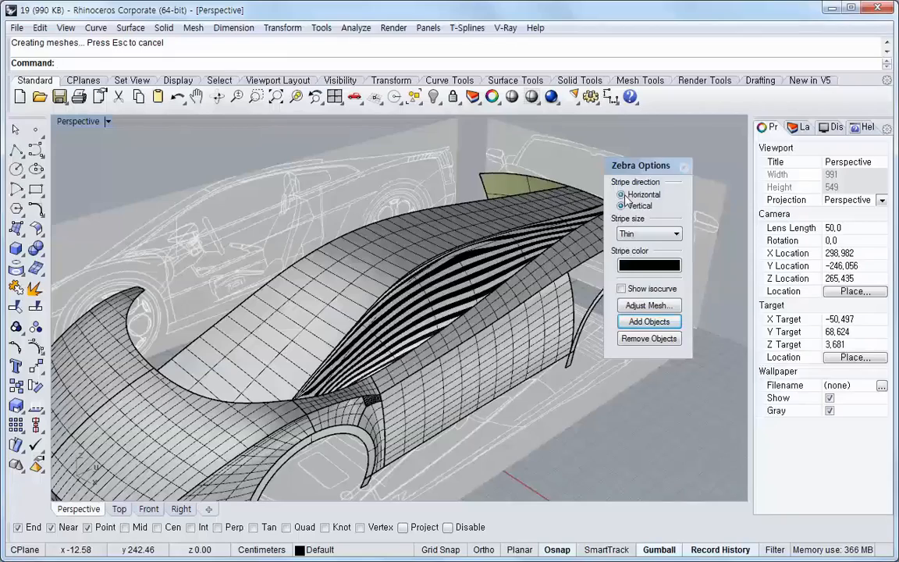
right_click_drag(441, 331, 490, 374)
left_click(683, 165)
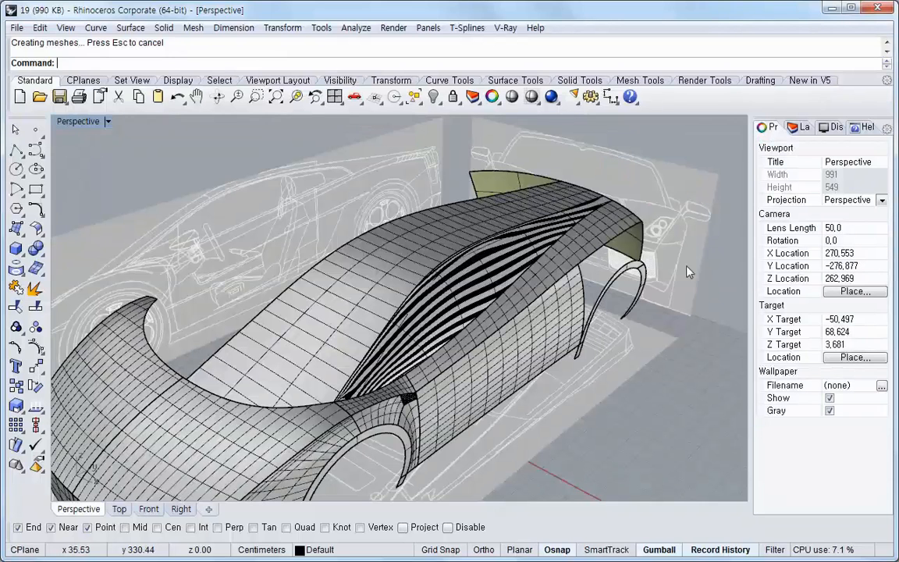